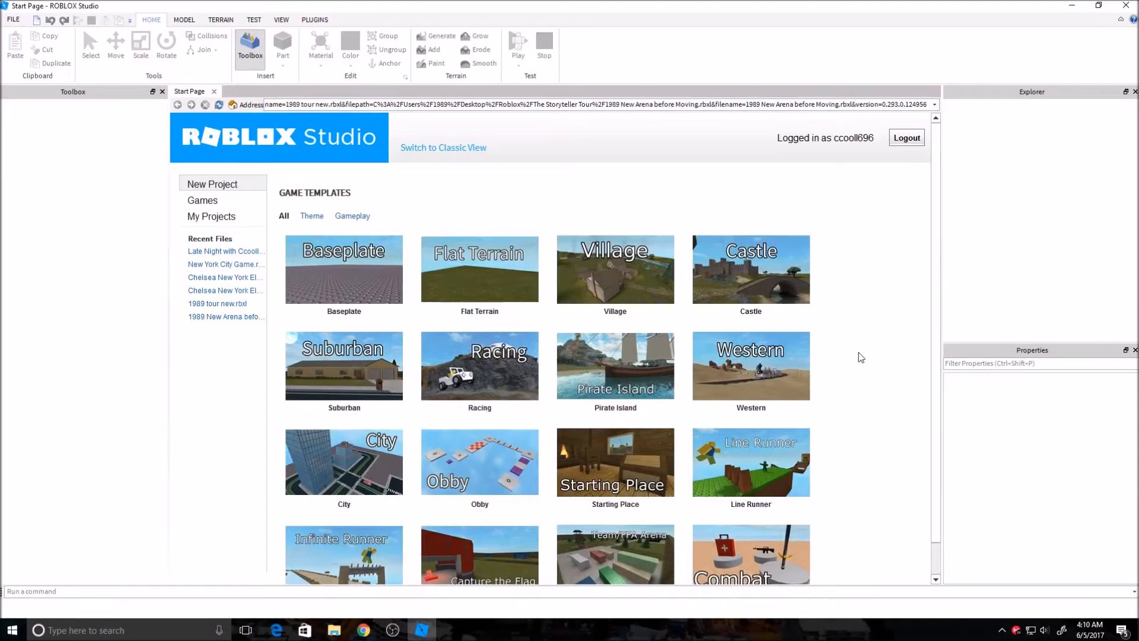
Step: Switch from the Studio start page to the Roblox home page in Chrome
left_click(363, 630)
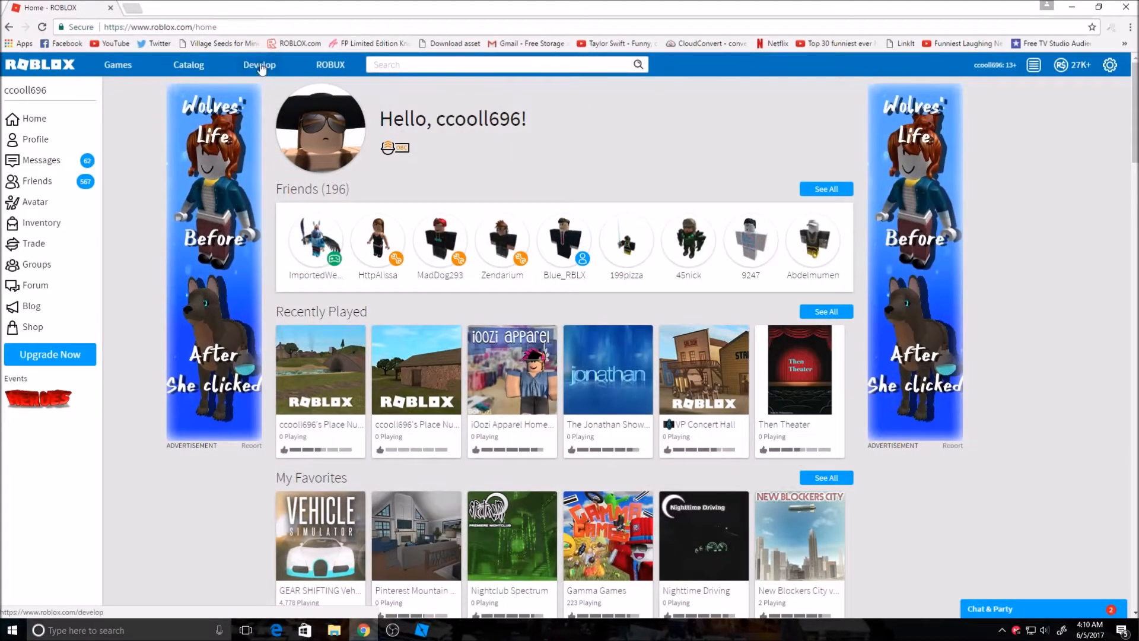
Step: View the Develop page of your places, then return to the Studio start page
left_click(260, 64)
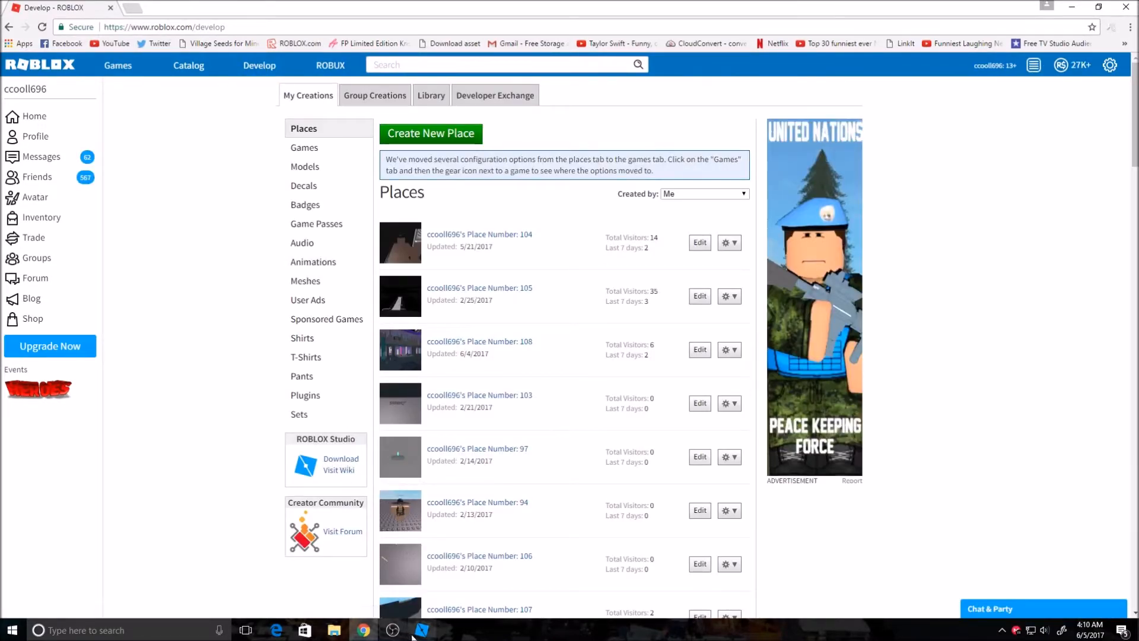
mouse_move(422, 631)
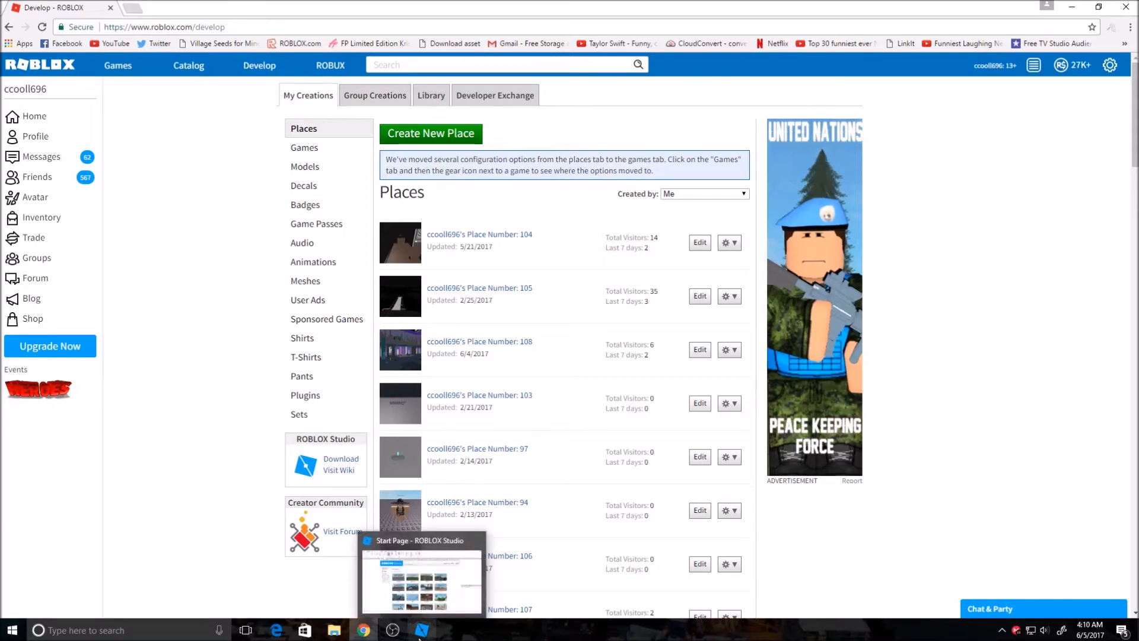
left_click(421, 630)
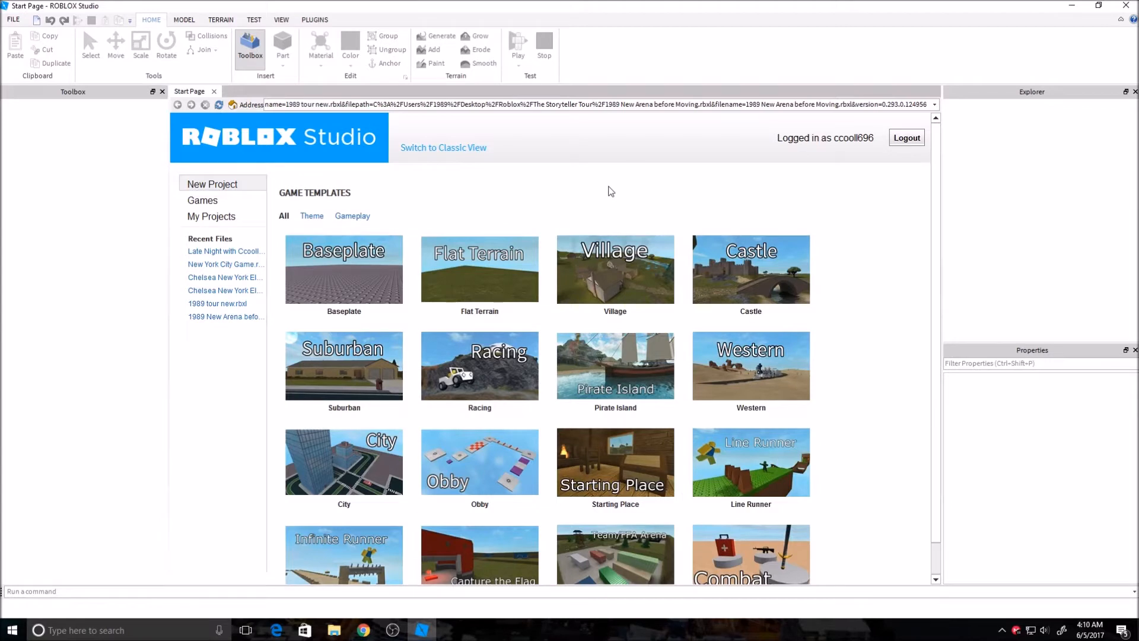
left_click(443, 148)
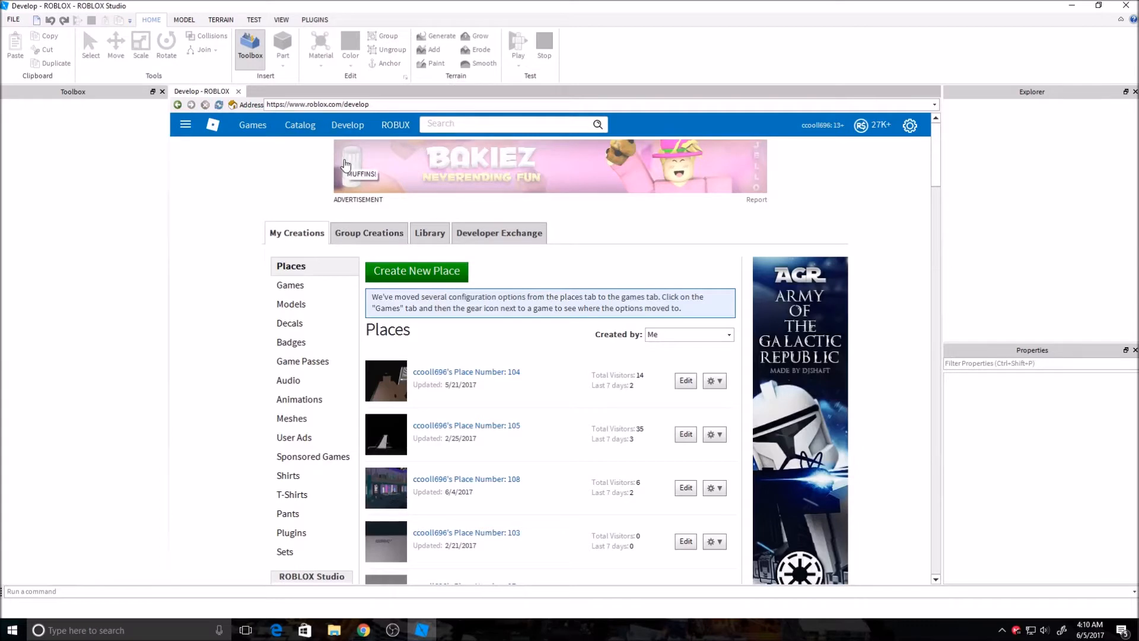
scroll(346, 164, "down", 3)
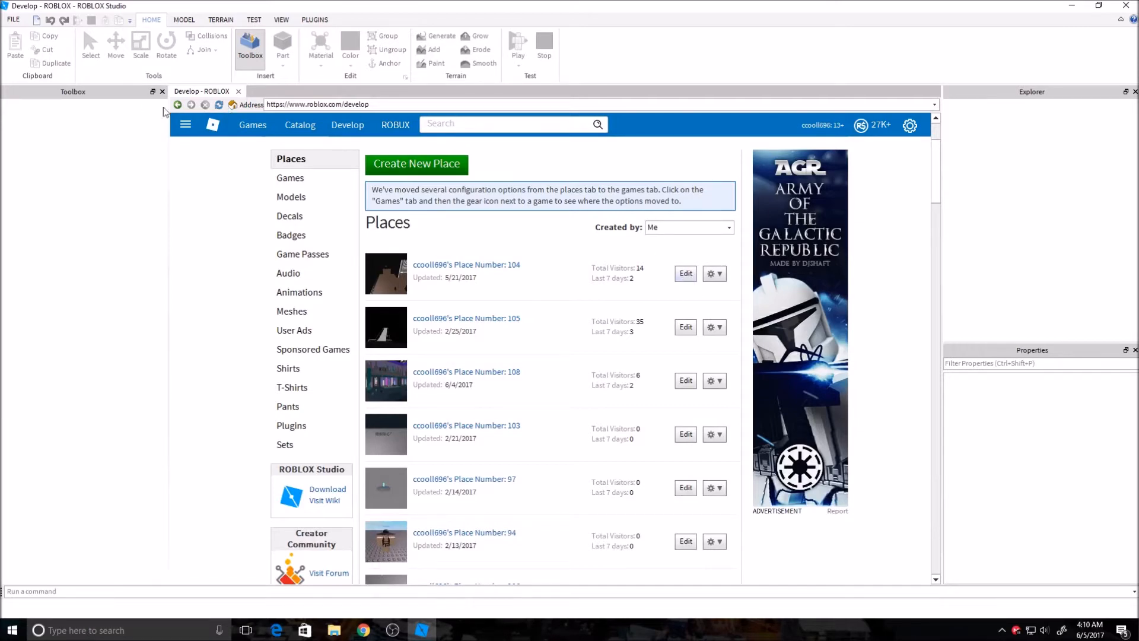
left_click(178, 106)
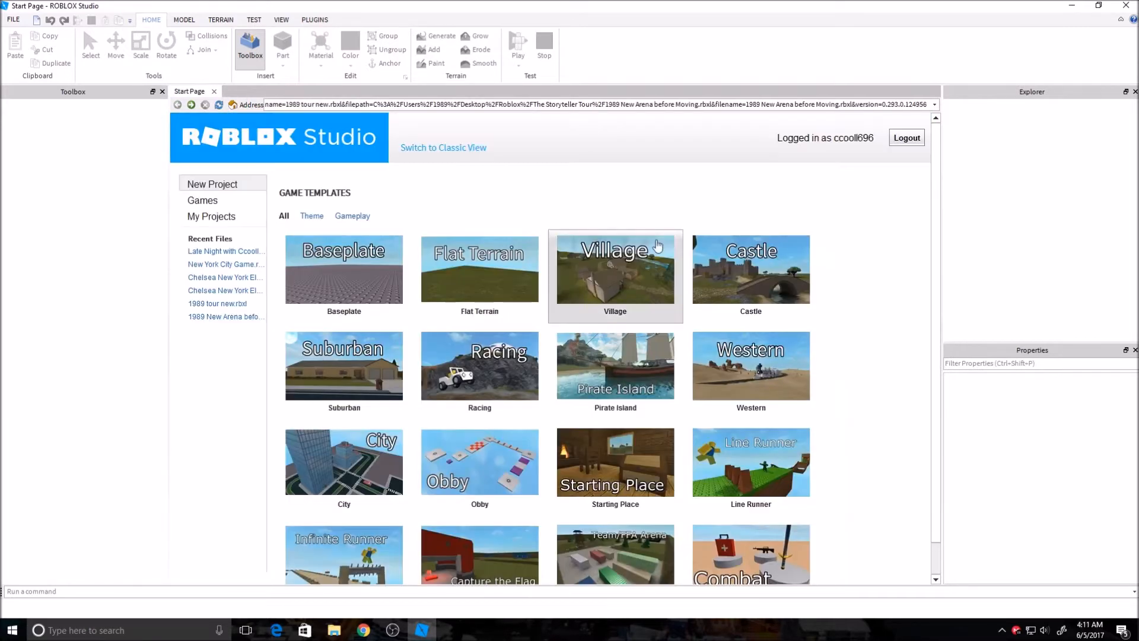
Step: Start a Baseplate place, insert a grey block part and set it Anchored
left_click(343, 268)
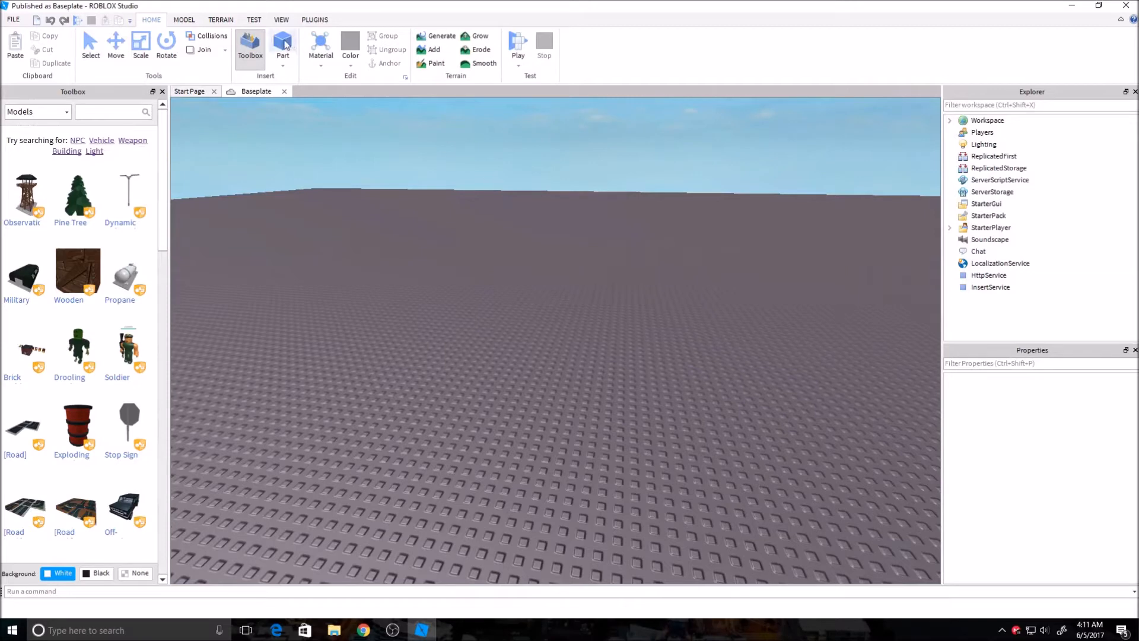
left_click(284, 44)
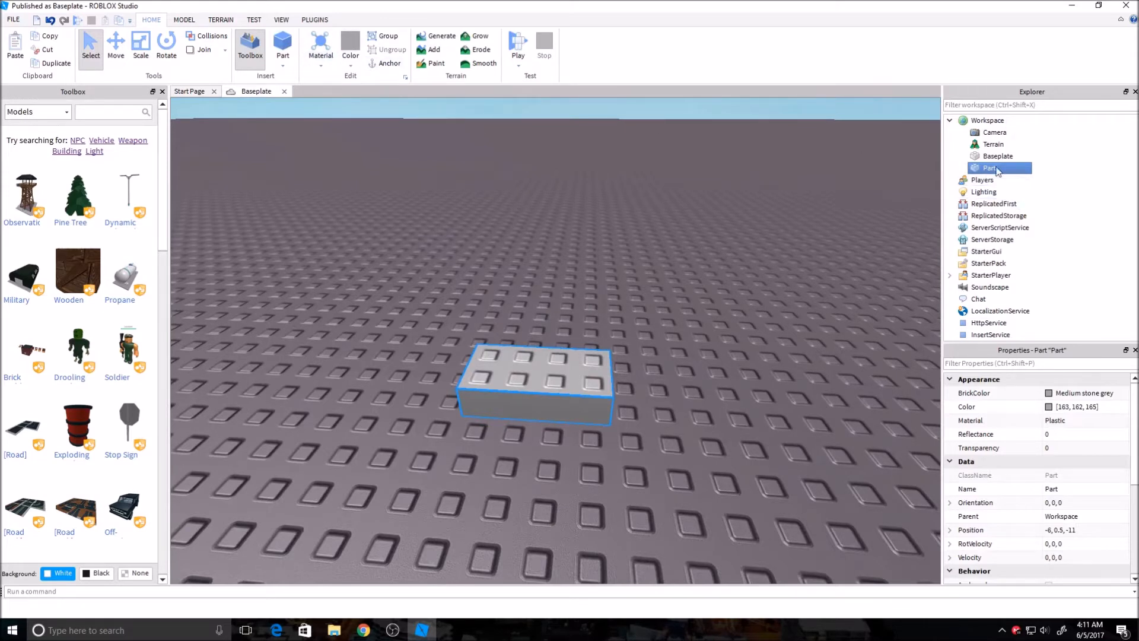
scroll(1051, 445, "down", 3)
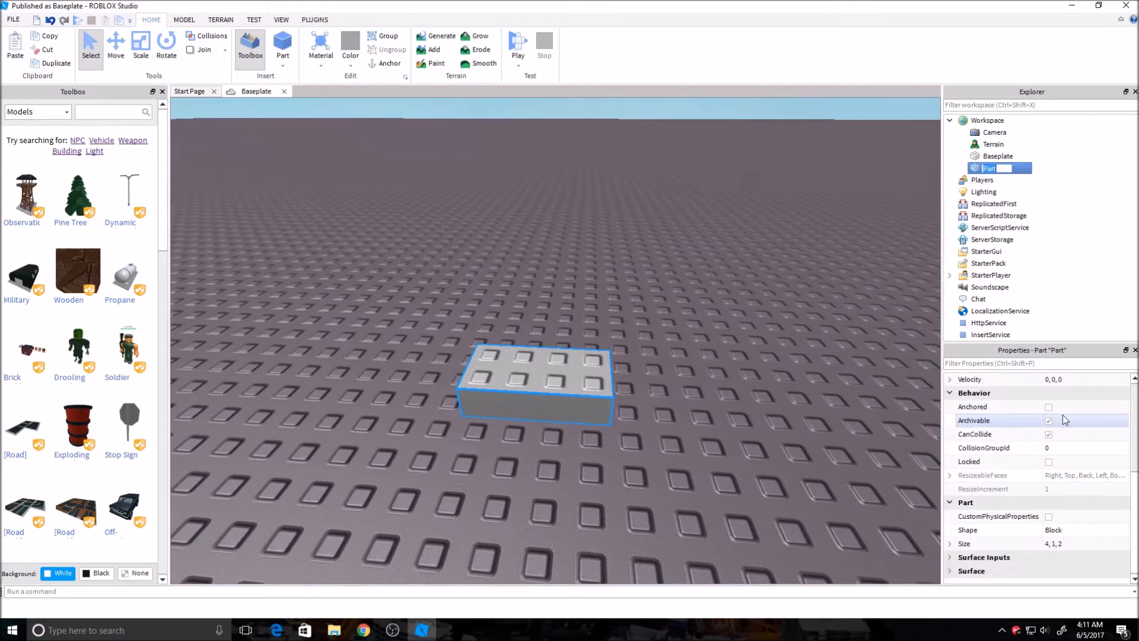
left_click(1062, 414)
left_click(1050, 410)
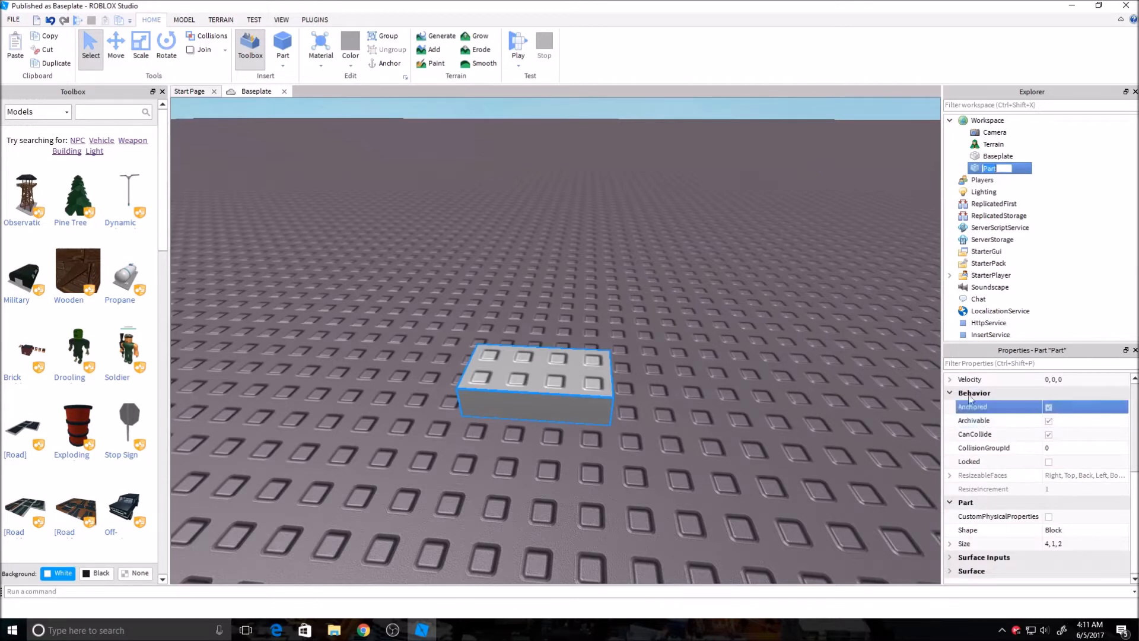
left_click(531, 306)
left_click(561, 360)
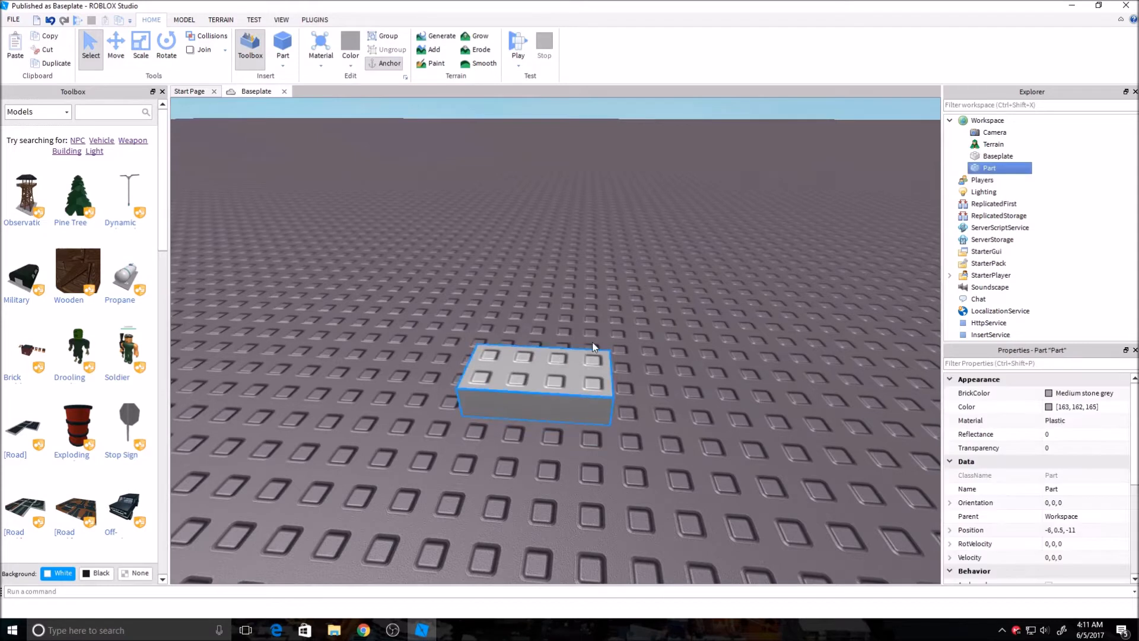
Step: Browse the View ribbon, reselect the block and show the list of insertable part shapes
left_click(284, 19)
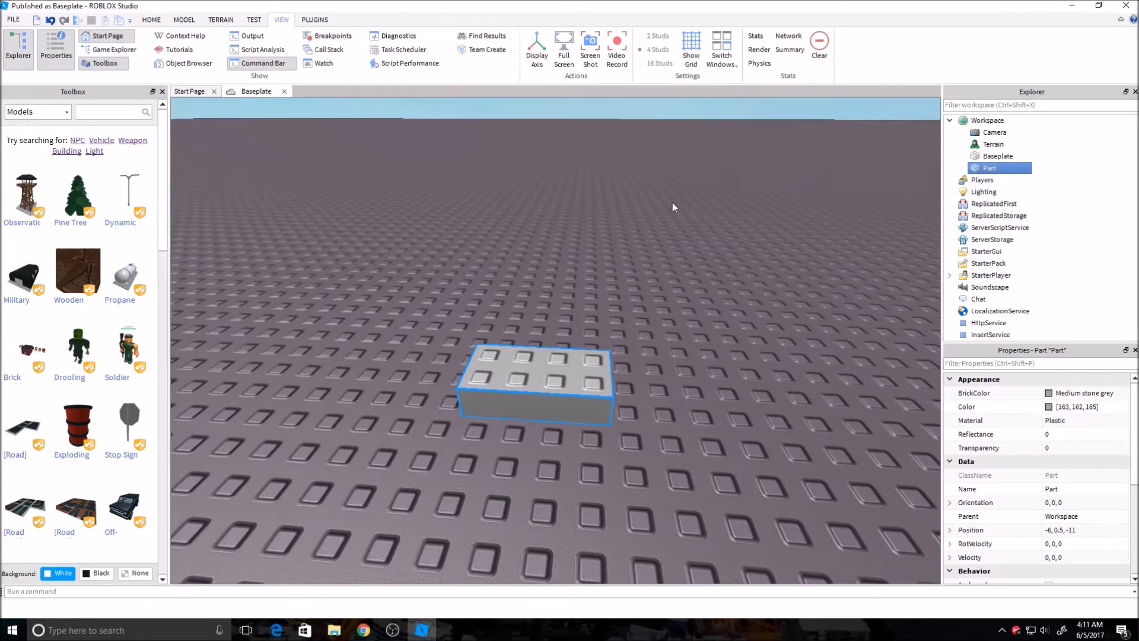
left_click(154, 22)
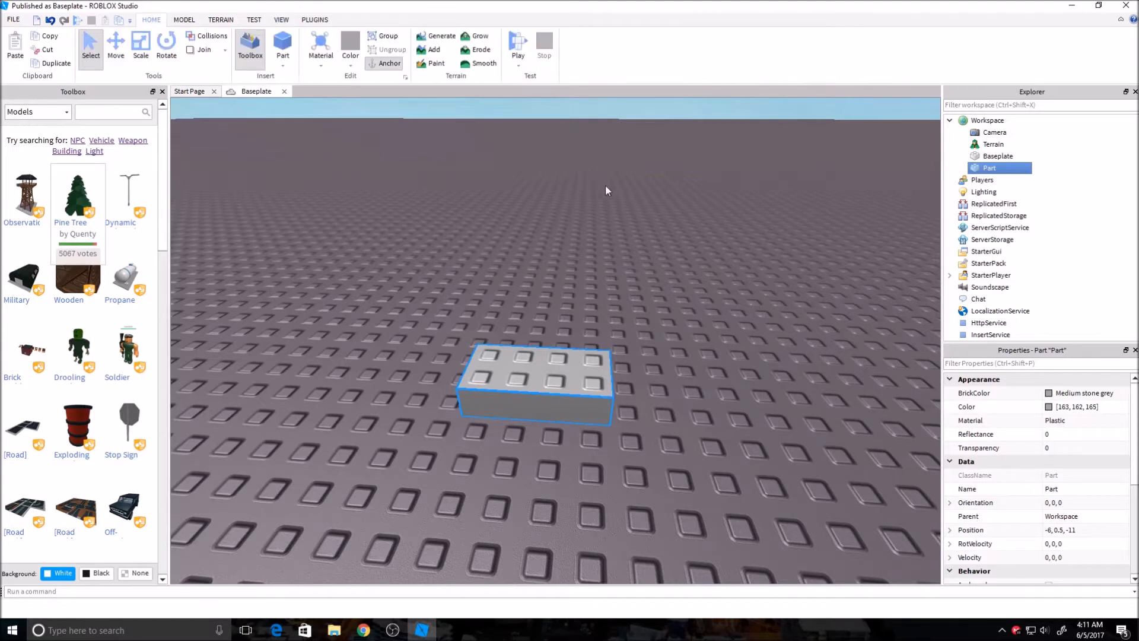
left_click(612, 270)
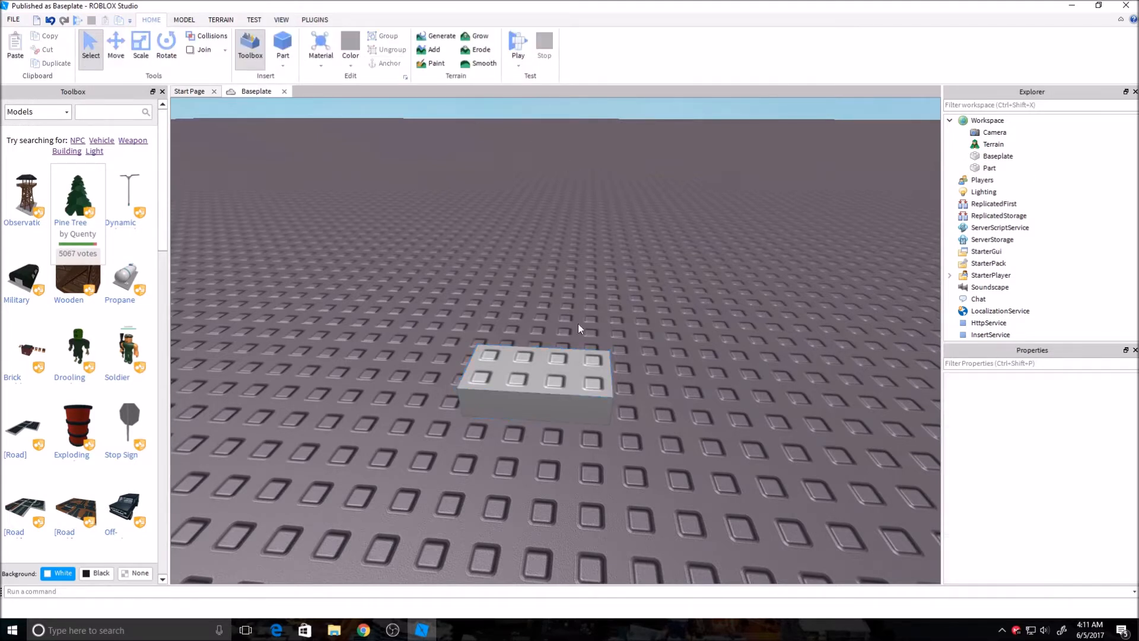
left_click(541, 355)
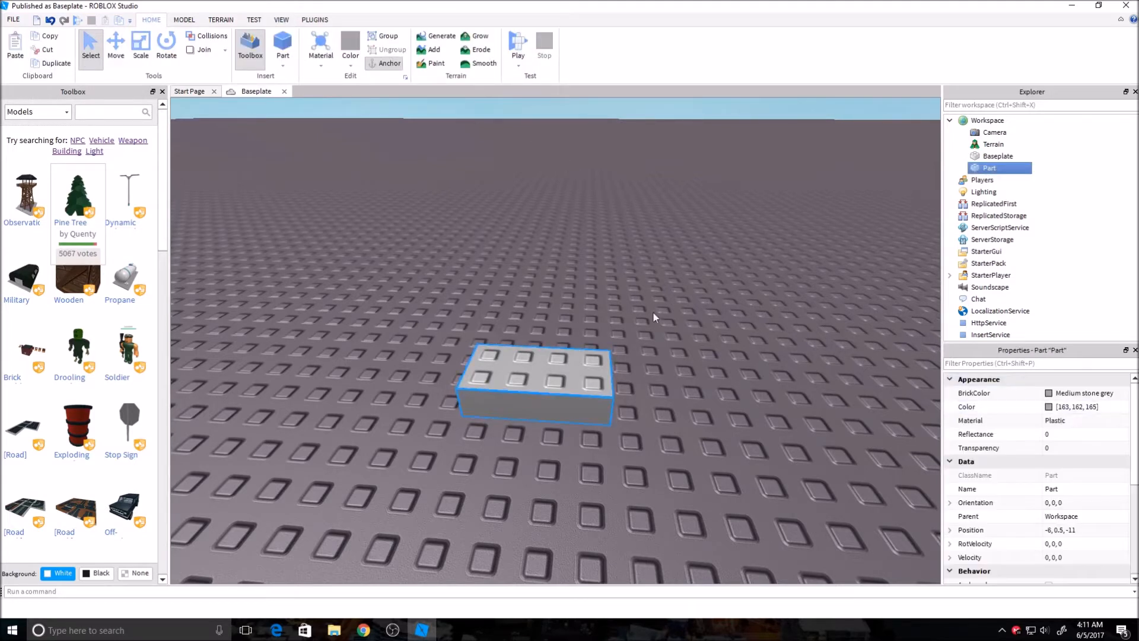
left_click(283, 67)
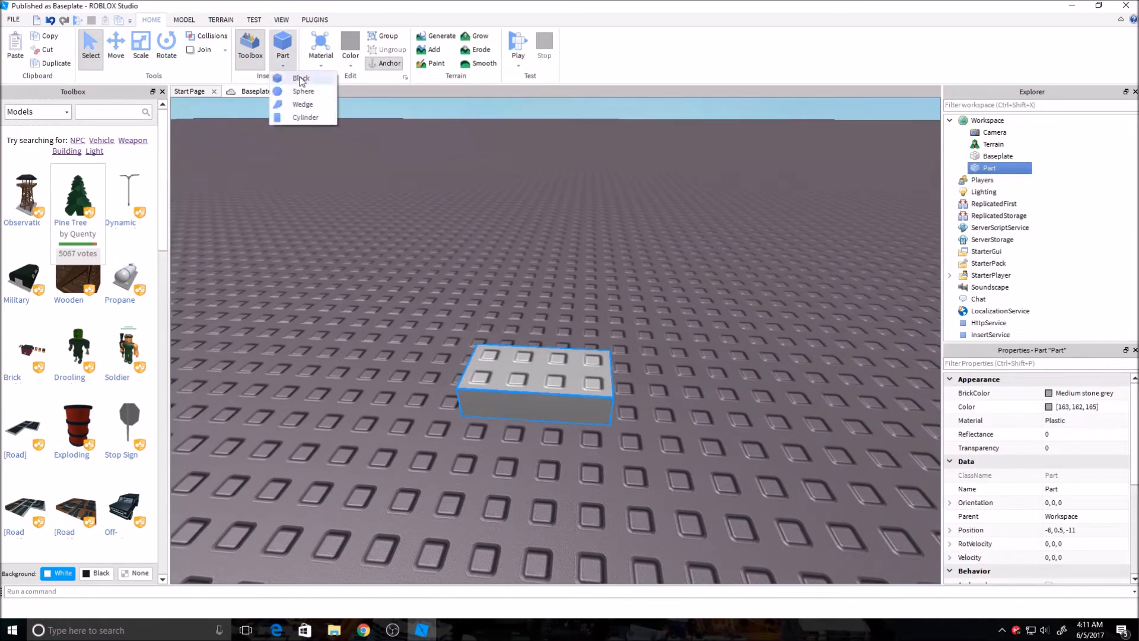
Step: Insert a wedge right of the block, a cylinder behind-left, and a sphere far left
left_click(306, 106)
left_click_drag(558, 331, 676, 284)
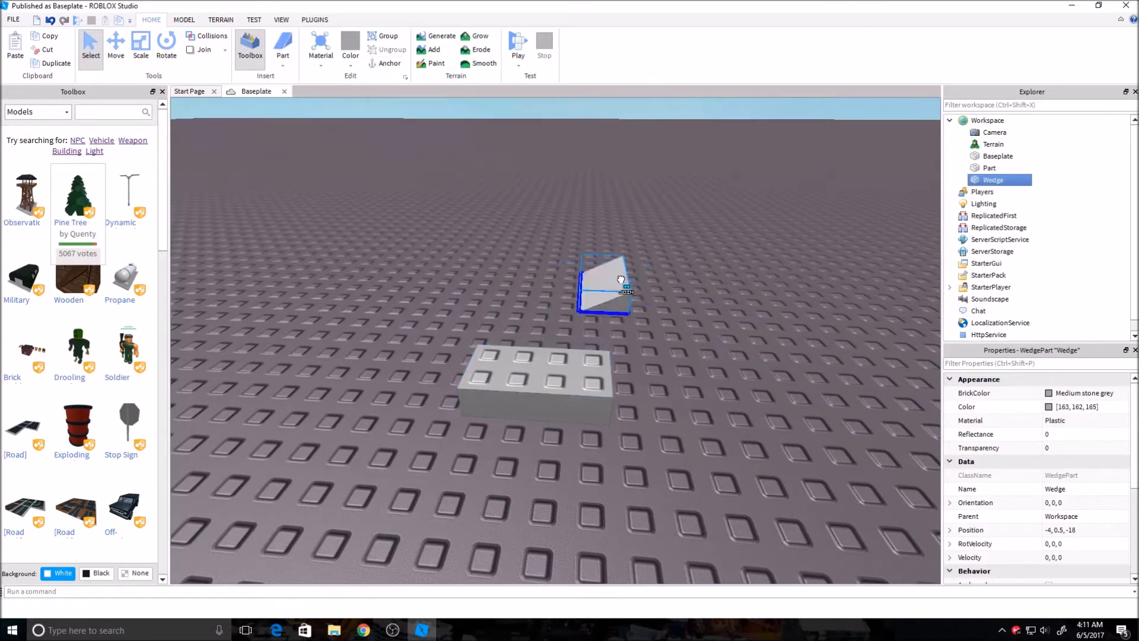
left_click(292, 67)
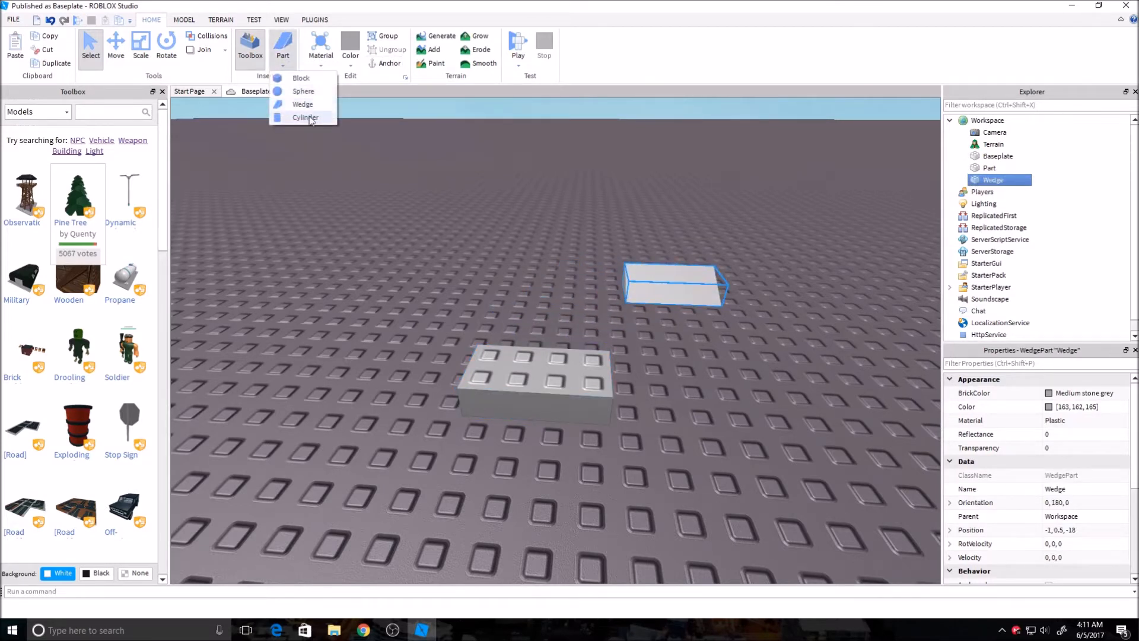
left_click(303, 119)
mouse_move(547, 325)
left_mouse_down()
mouse_move(552, 262)
mouse_move(525, 253)
left_mouse_up()
left_click(286, 76)
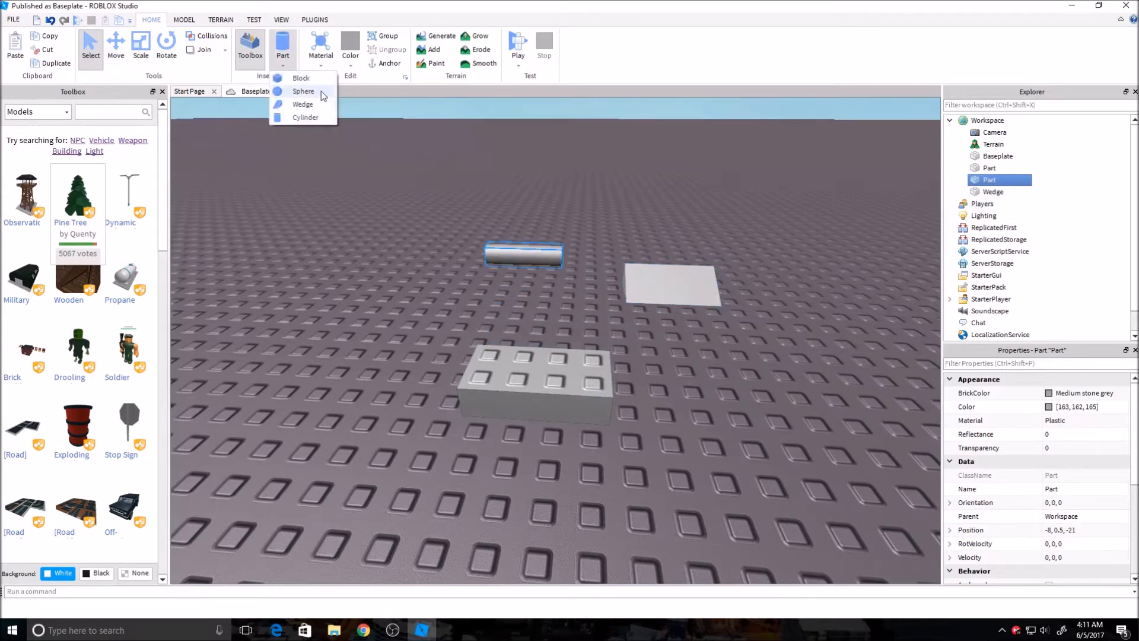
left_click(302, 91)
left_click_drag(541, 281, 345, 245)
Step: Select the block, wedge, cylinder and sphere together and anchor all four
left_click(534, 378)
left_click(672, 280, "ctrl")
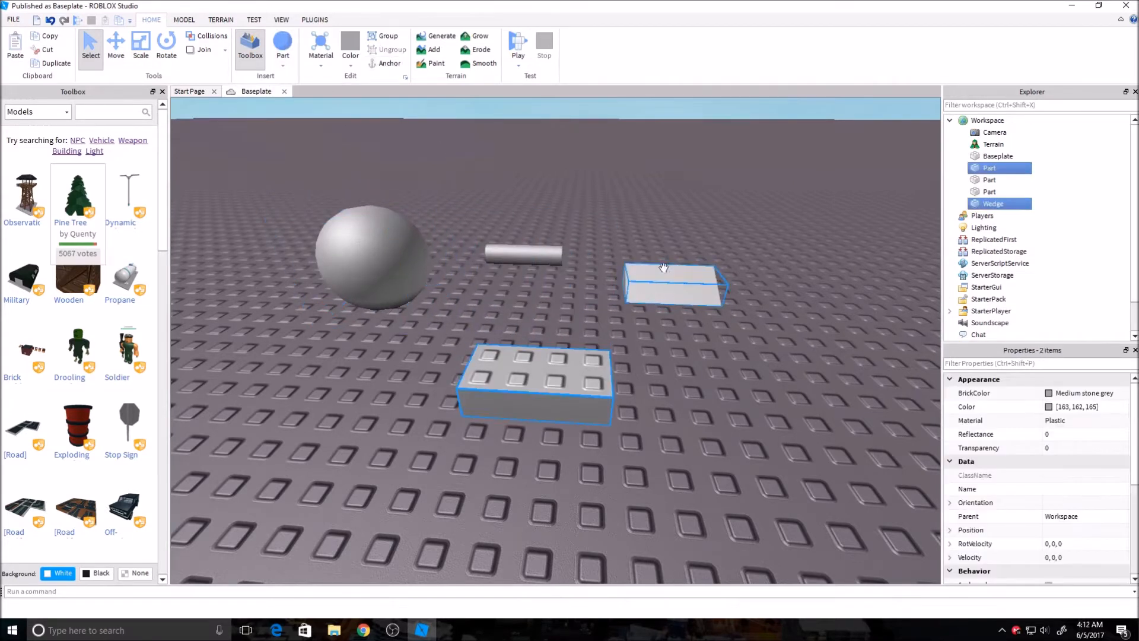
left_click(523, 250, "ctrl")
left_click(364, 260, "ctrl")
left_click(388, 64)
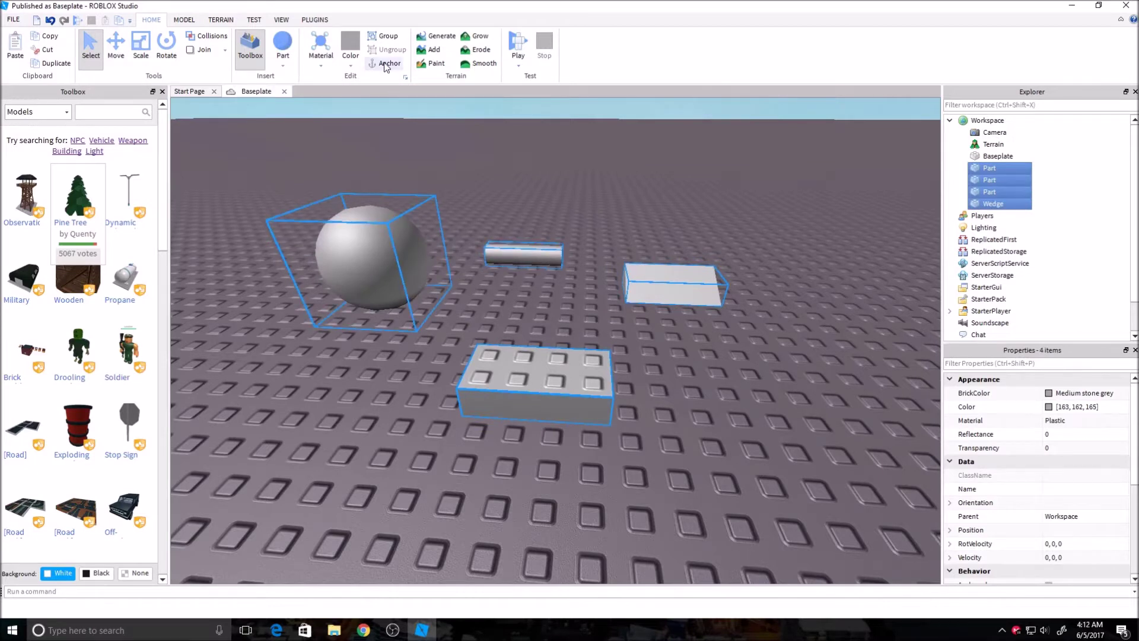
left_click(548, 177)
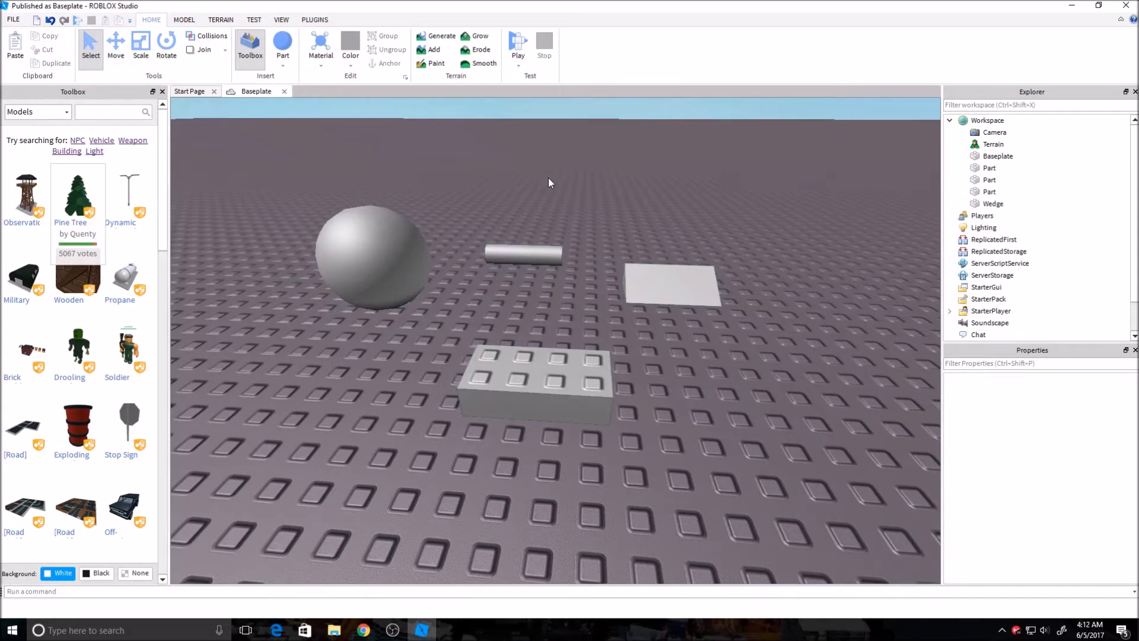
left_click(534, 382)
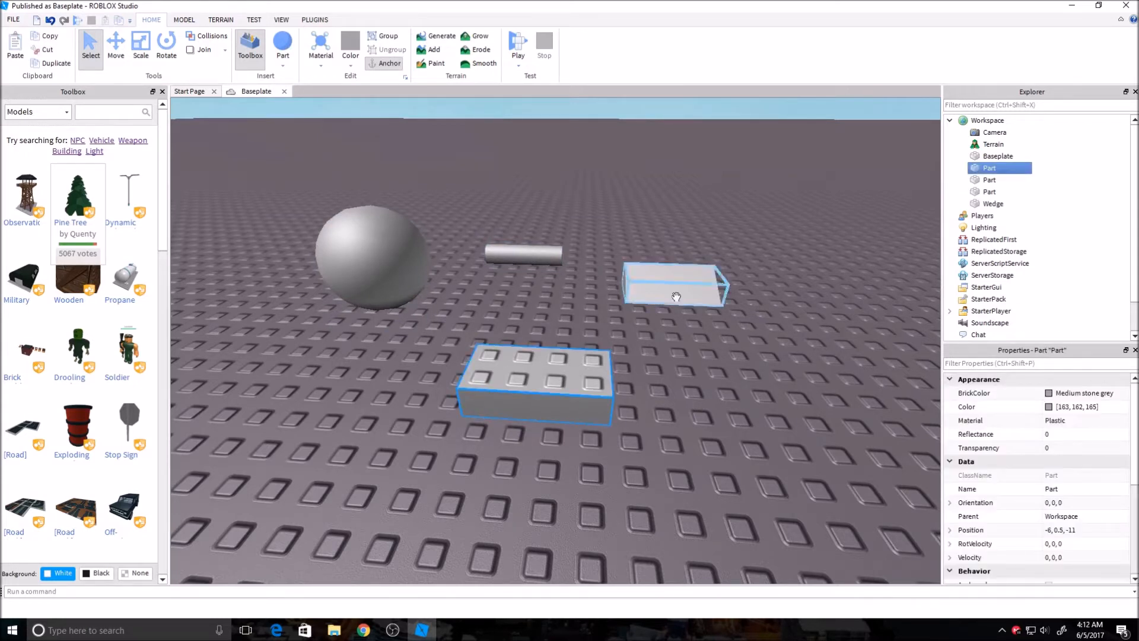
Step: Duplicate the grey block with Ctrl+D and move the copy directly in front of it
key("ctrl+d")
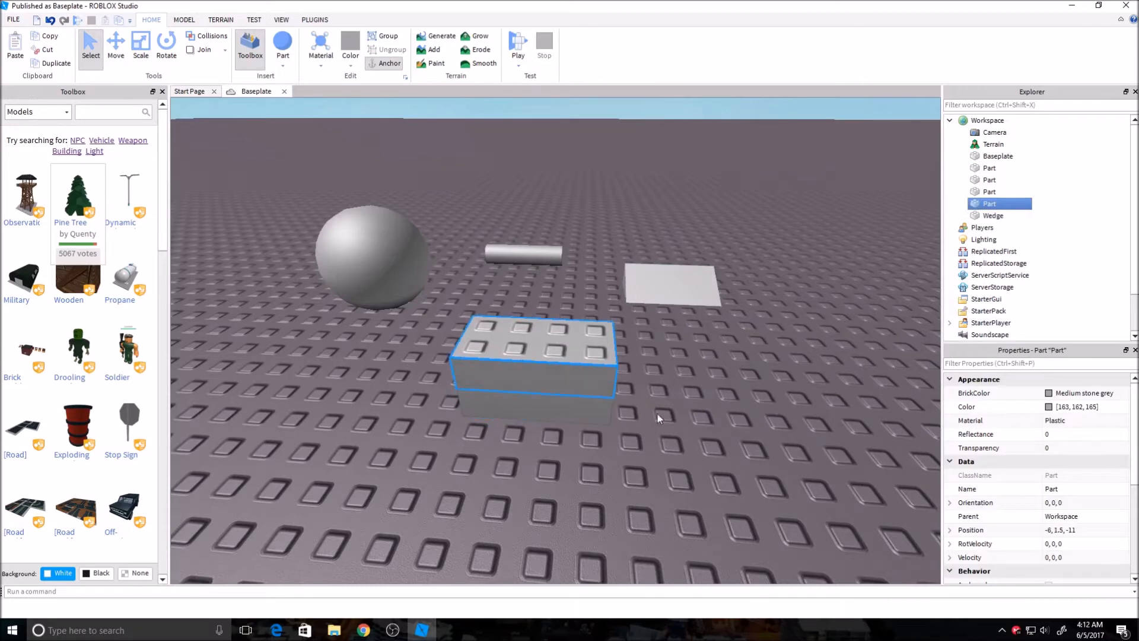
left_click_drag(534, 374, 534, 434)
key("Escape")
mouse_move(535, 435)
right_mouse_down()
mouse_move(712, 417)
mouse_move(657, 294)
right_mouse_up()
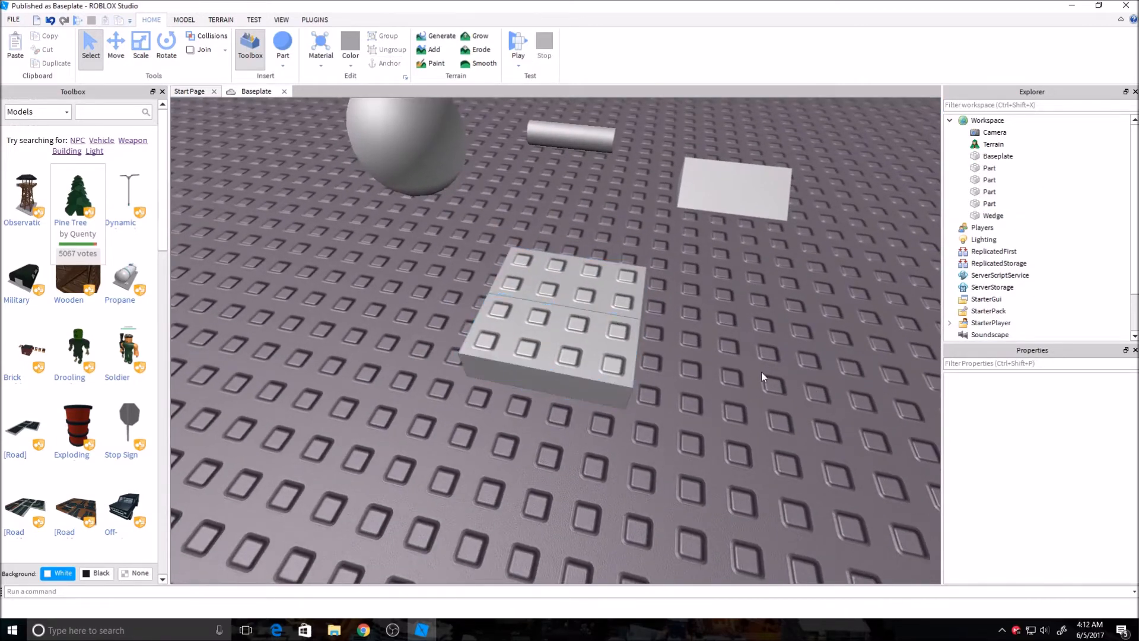
scroll(761, 371, "up", 5)
scroll(761, 371, "up", 5)
right_click_drag(761, 371, 762, 377)
key("w")
scroll(761, 371, "down", 3)
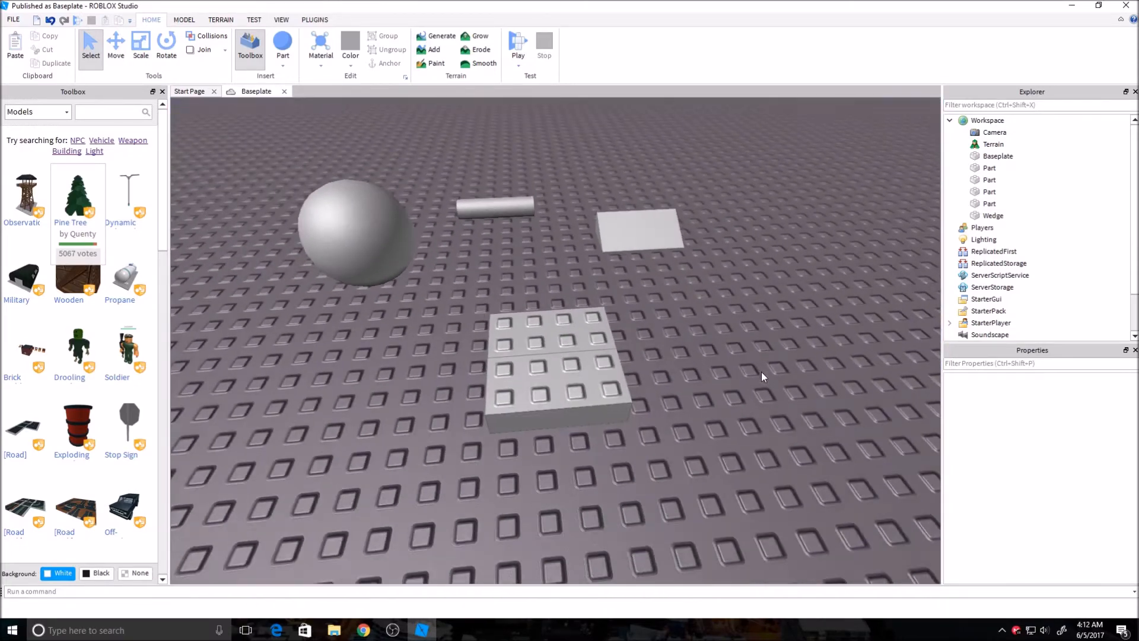
scroll(761, 372, "down", 2)
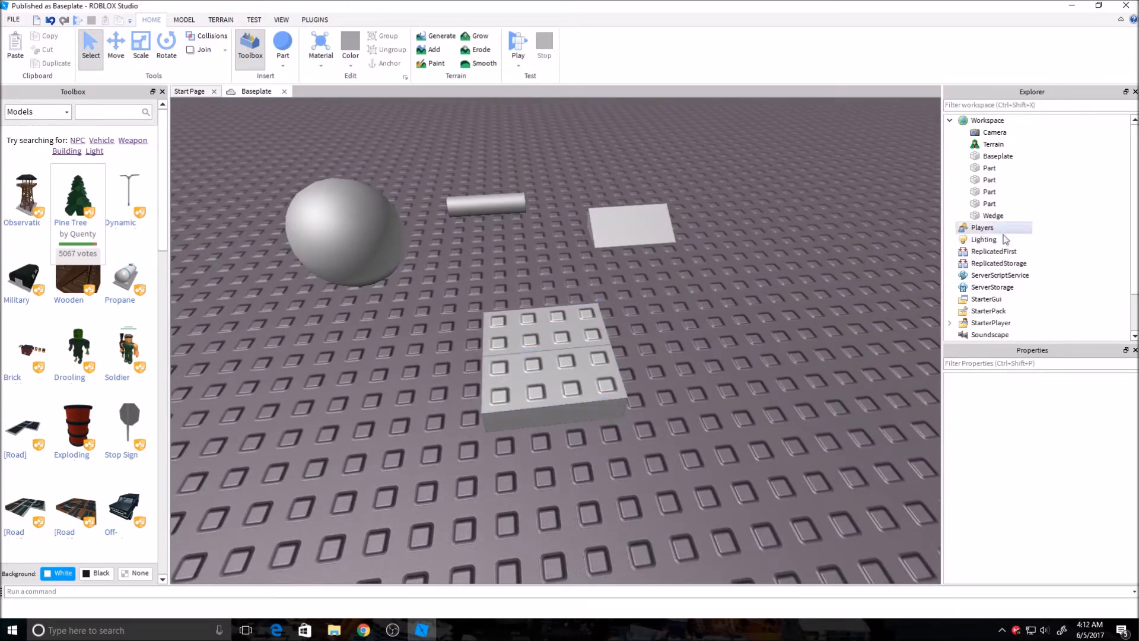
Step: Inspect the Lighting service's Outlines and TimeOfDay settings and look up at the sky
left_click(984, 240)
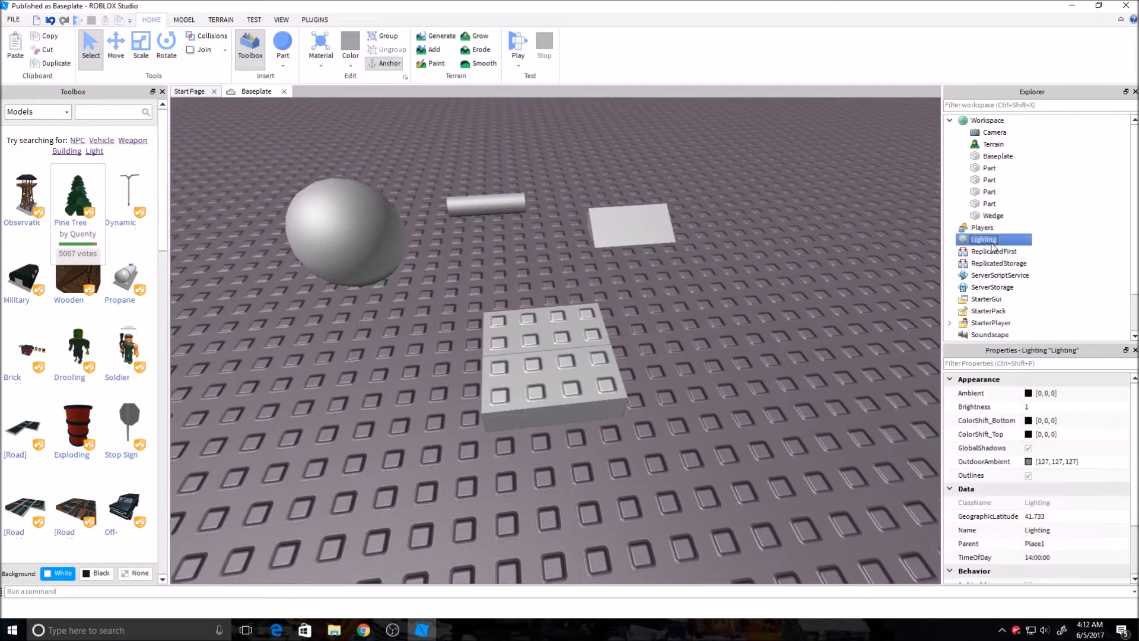
left_click(1030, 476)
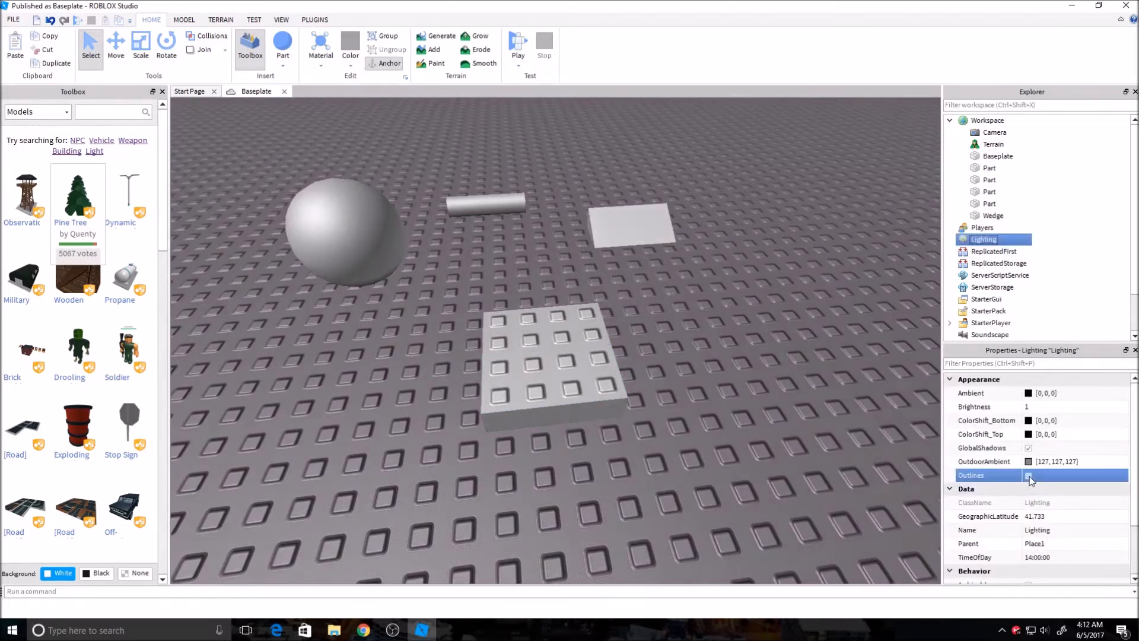
left_click(703, 441)
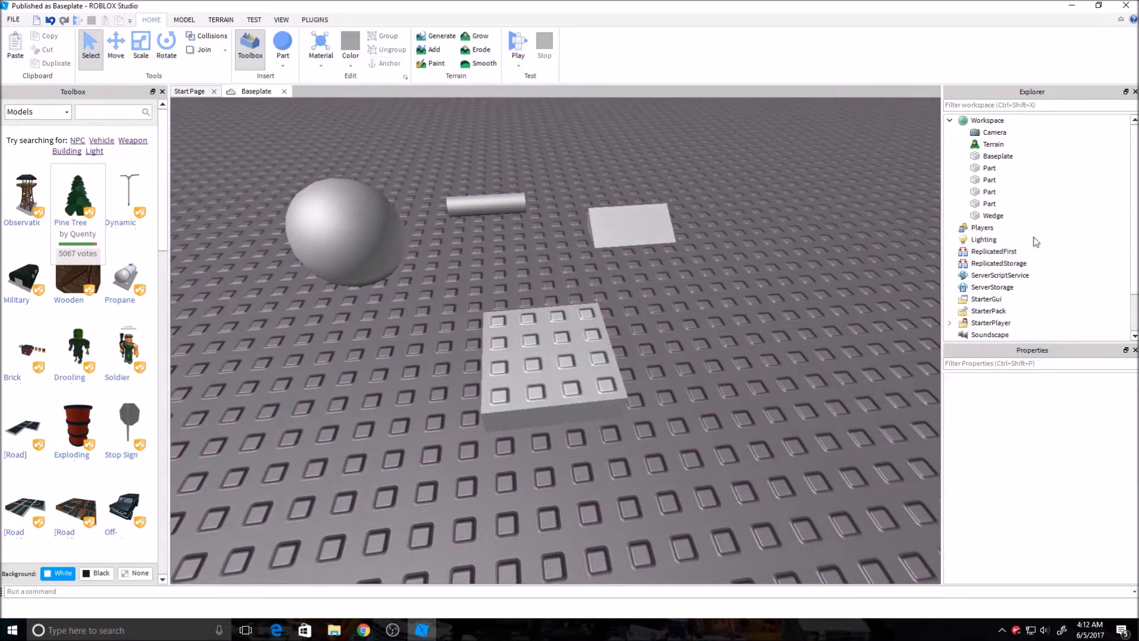
left_click(984, 239)
scroll(1063, 487, "down", 3)
left_click(1063, 486)
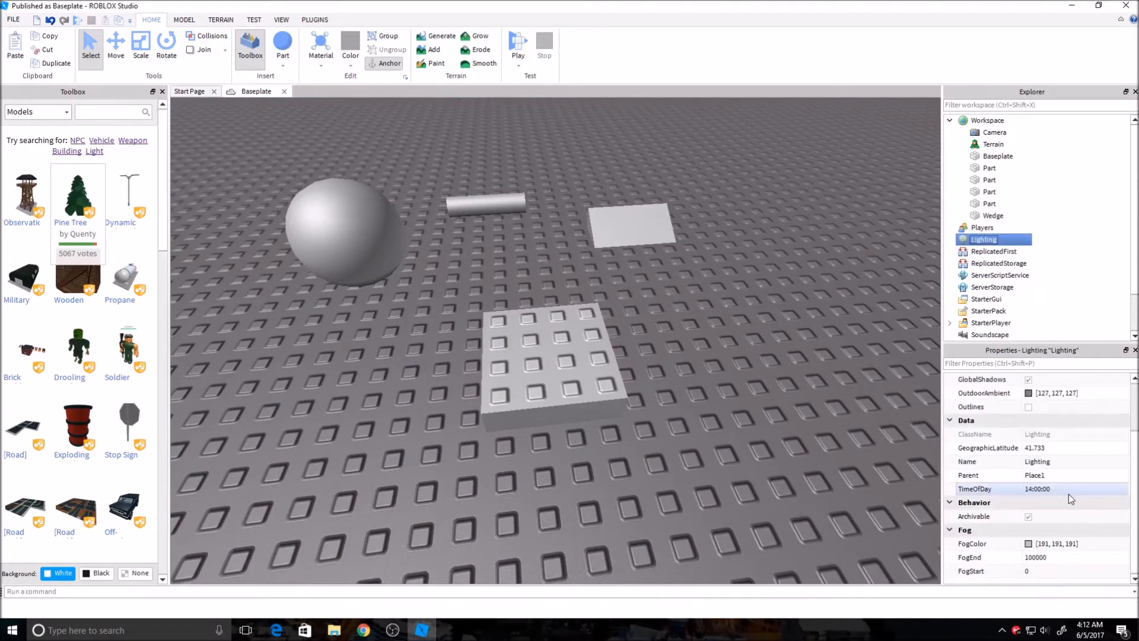
left_click(692, 417)
right_click_drag(691, 417, 690, 427)
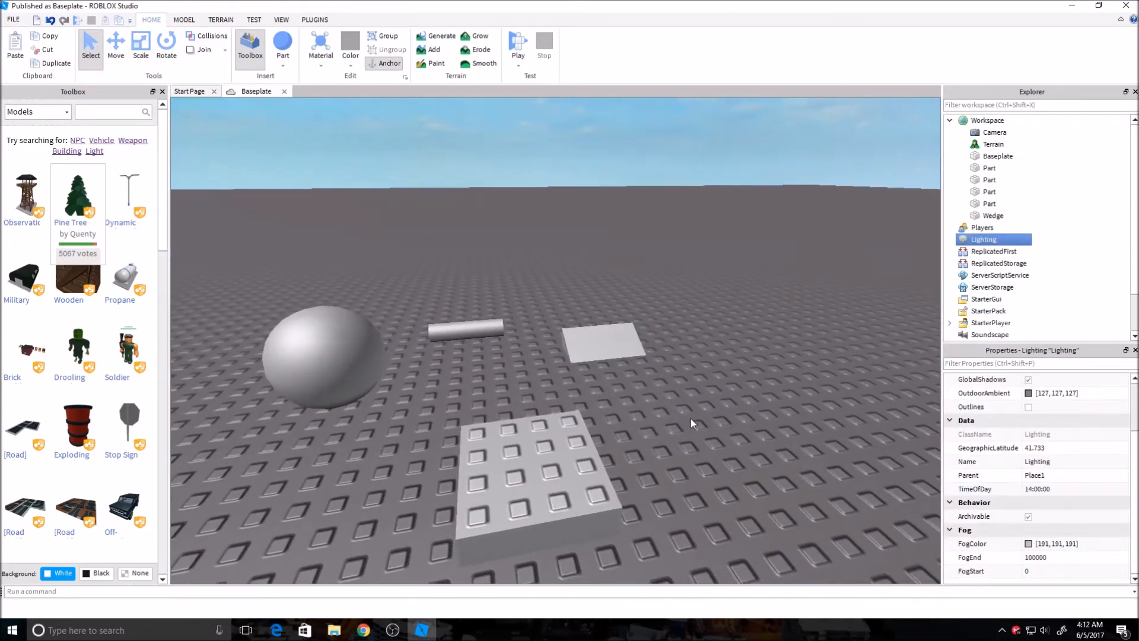
scroll(1037, 472, "up", 3)
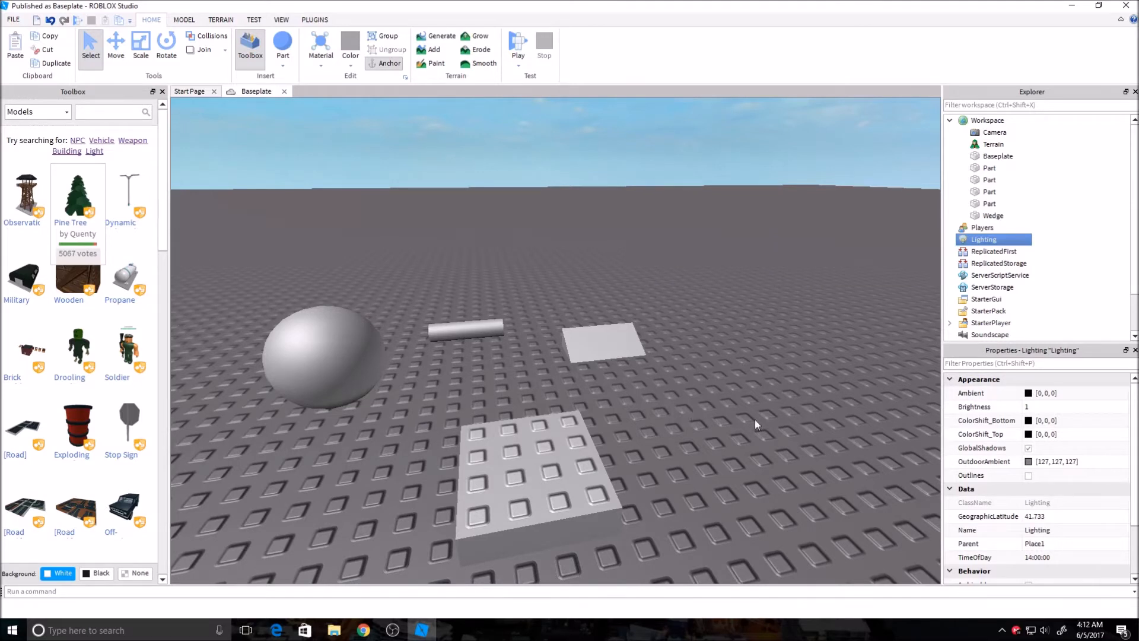
scroll(769, 423, "up", 1)
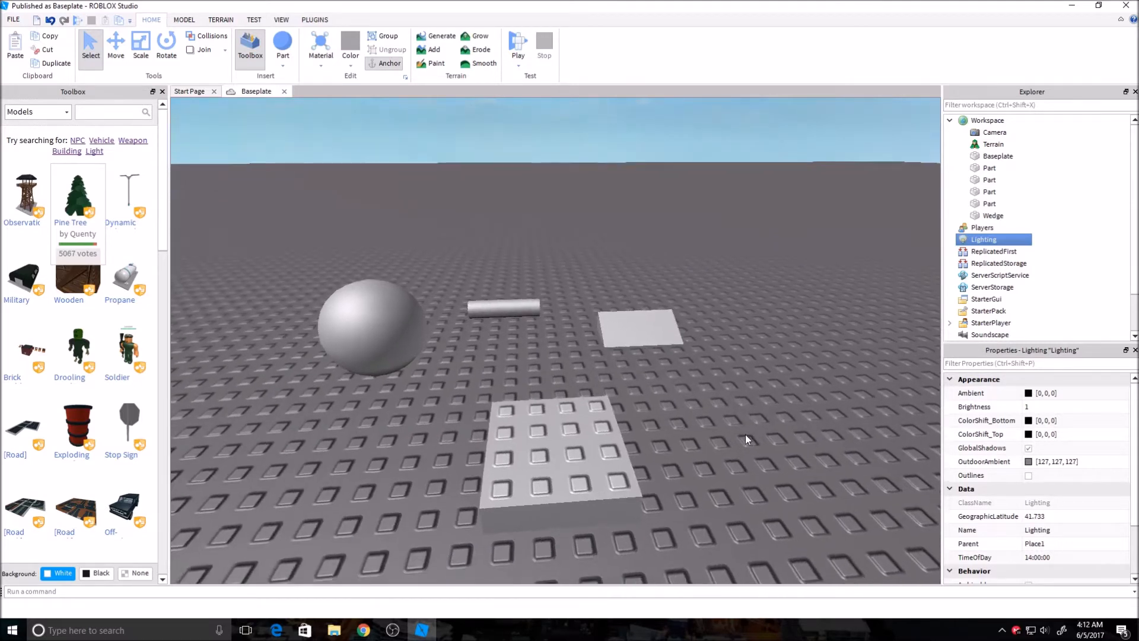
Step: Turn off GlobalShadows and set Lighting Ambient to 127, 127, 127
left_click(1030, 448)
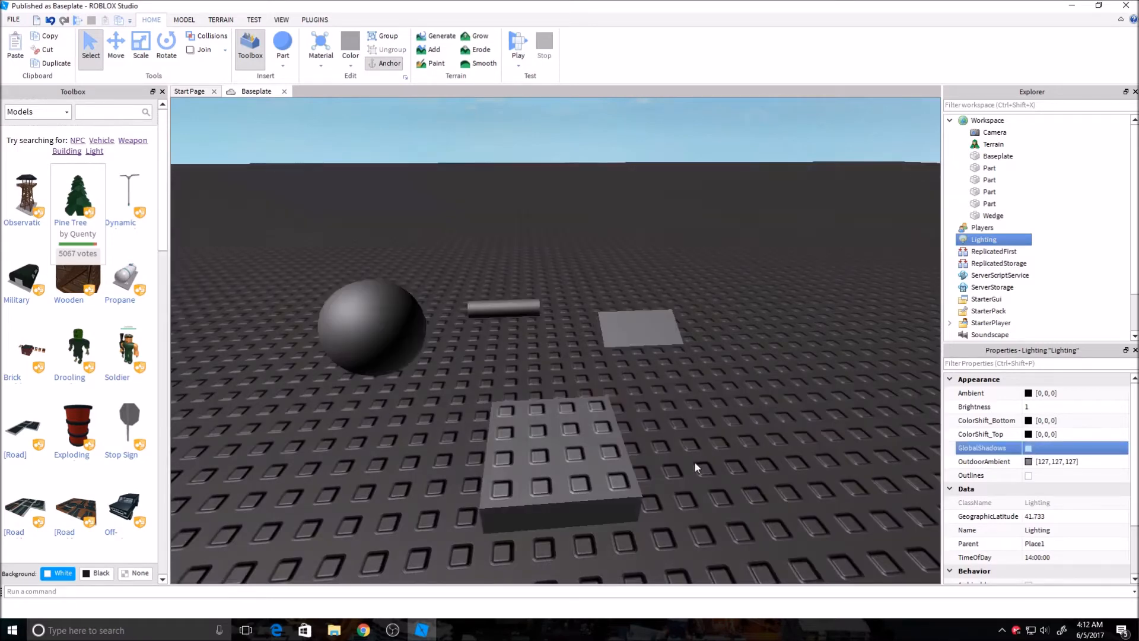
scroll(695, 462, "up", 1)
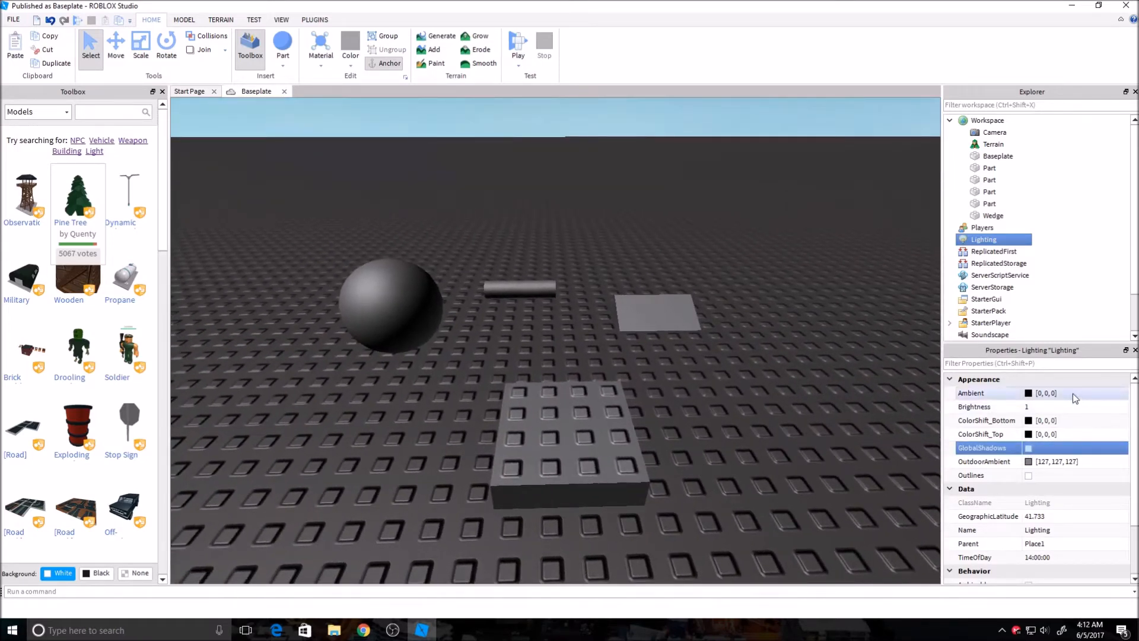
left_click(1072, 394)
type("127,127,127")
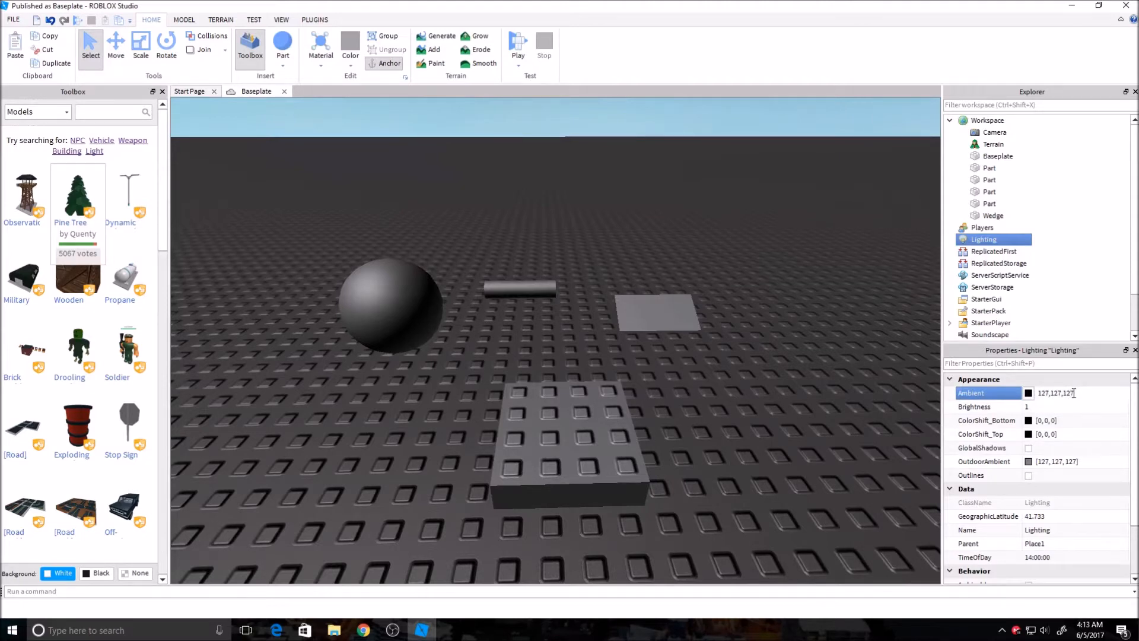
key("Return")
left_click(765, 439)
scroll(765, 438, "down", 6)
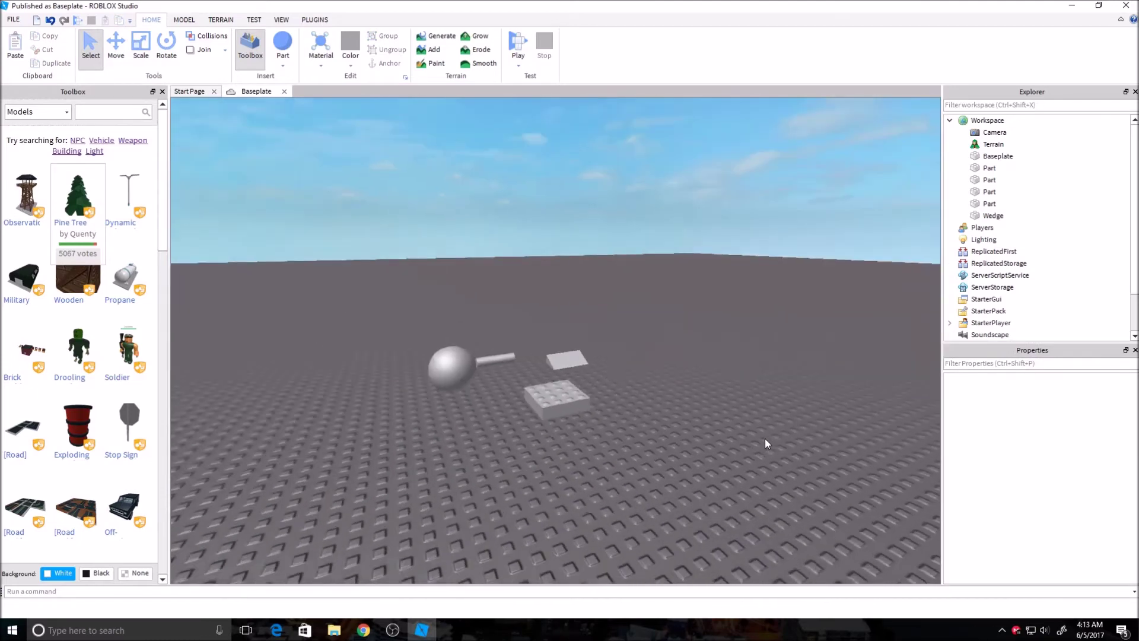
scroll(764, 439, "up", 2)
scroll(764, 439, "up", 2)
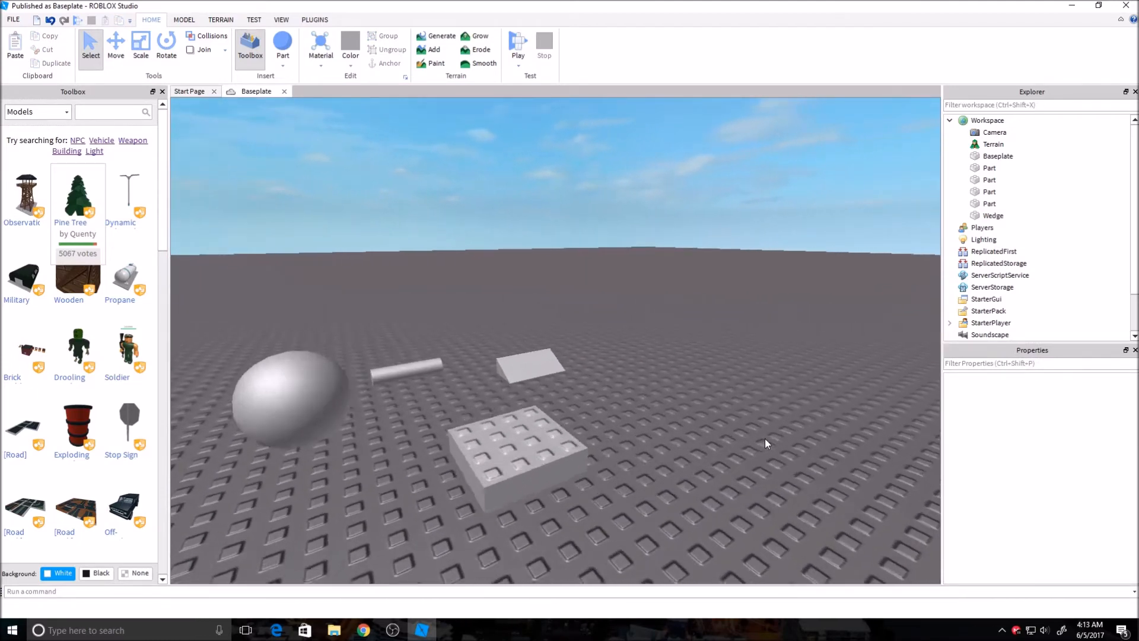
scroll(765, 439, "up", 2)
scroll(764, 439, "up", 2)
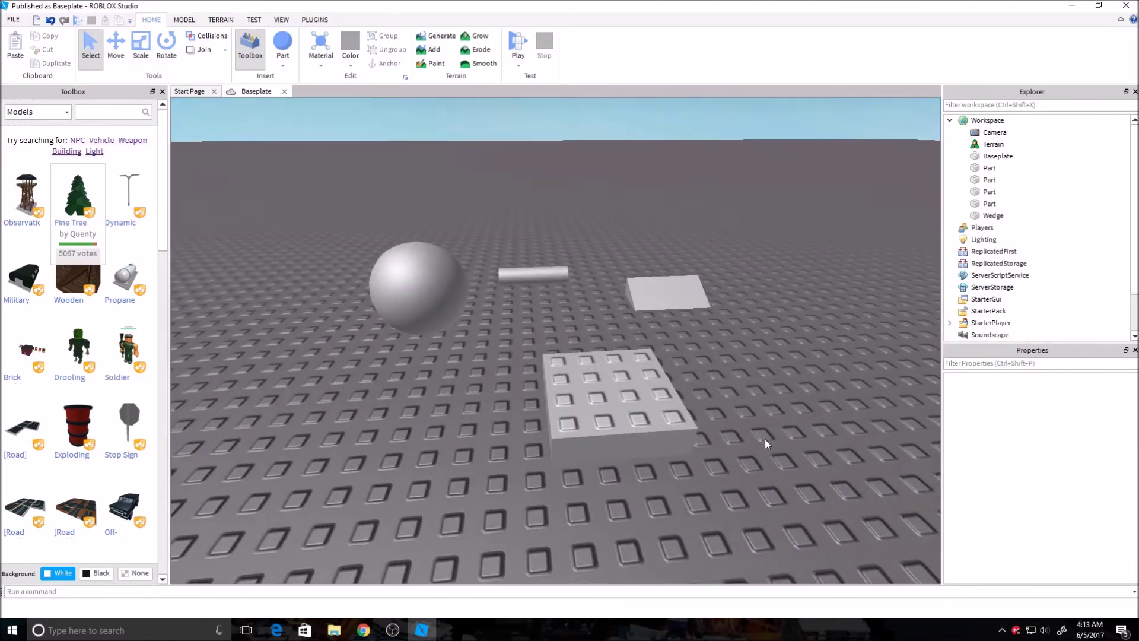
Step: Try free-dragging, axis Move, Scale and Rotate on the lower brick, undoing the stray move
left_click(699, 427)
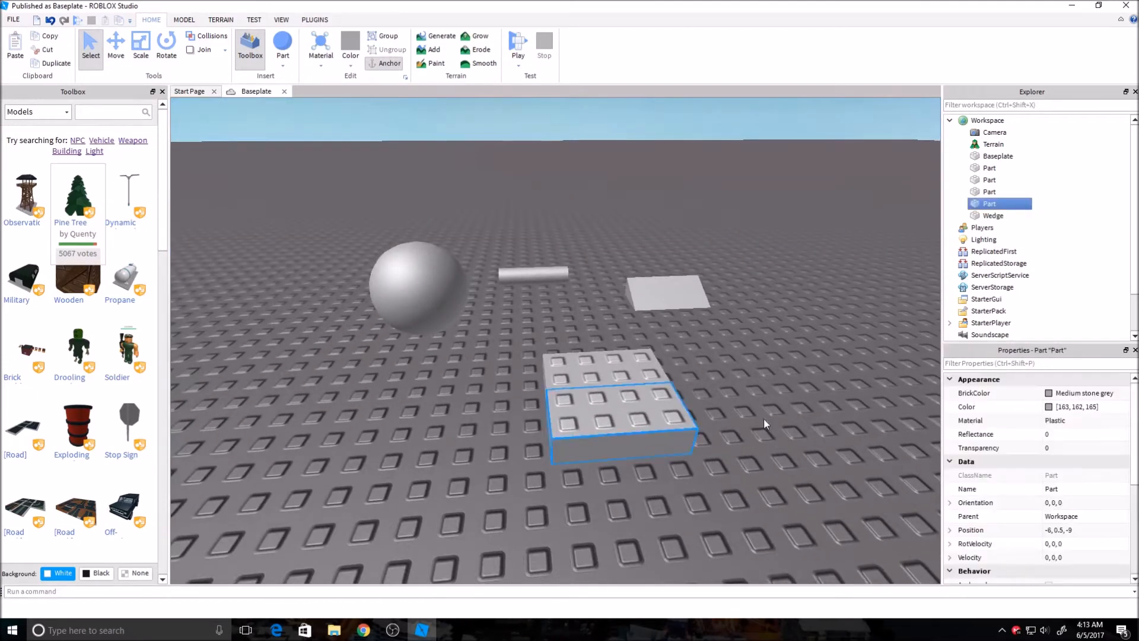
left_click(783, 420)
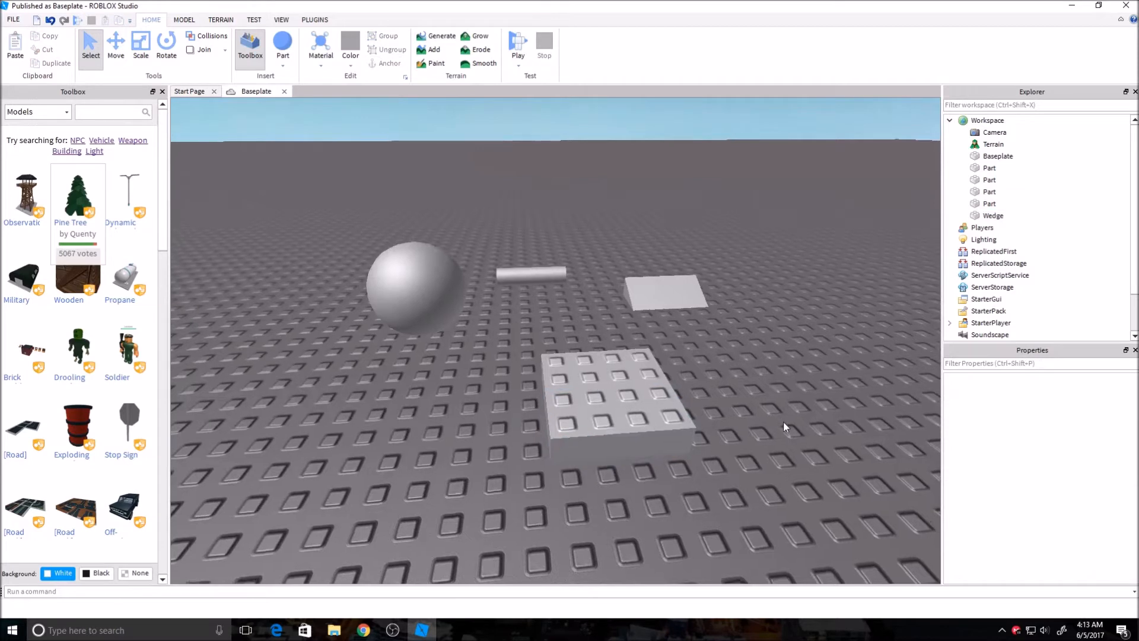
scroll(783, 421, "down", 2)
left_click(561, 385)
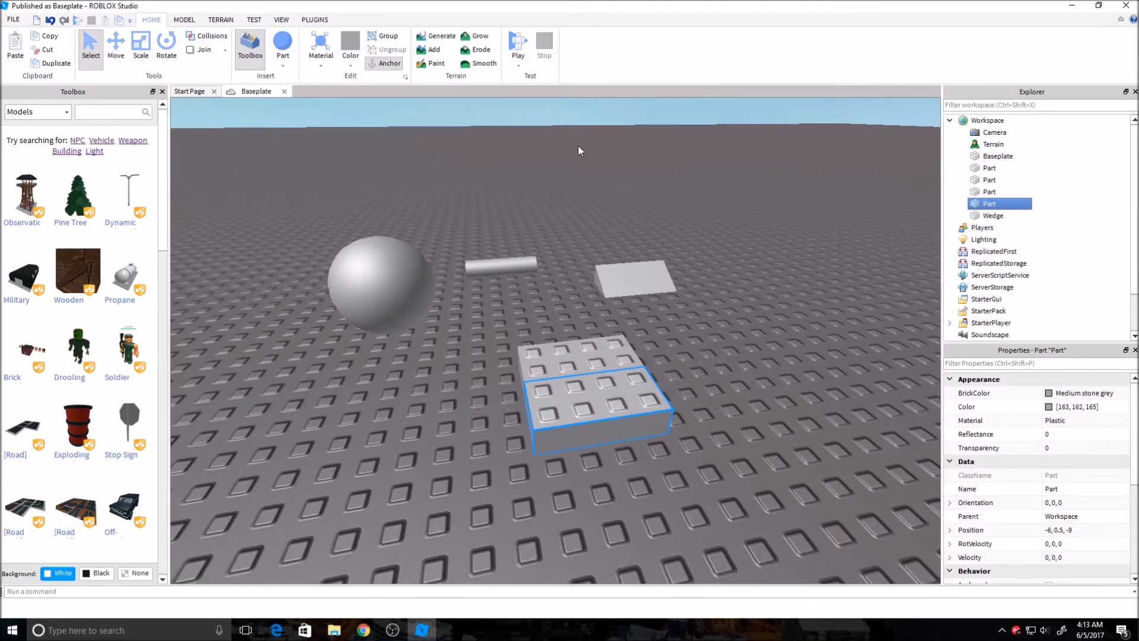
left_click_drag(596, 404, 578, 534)
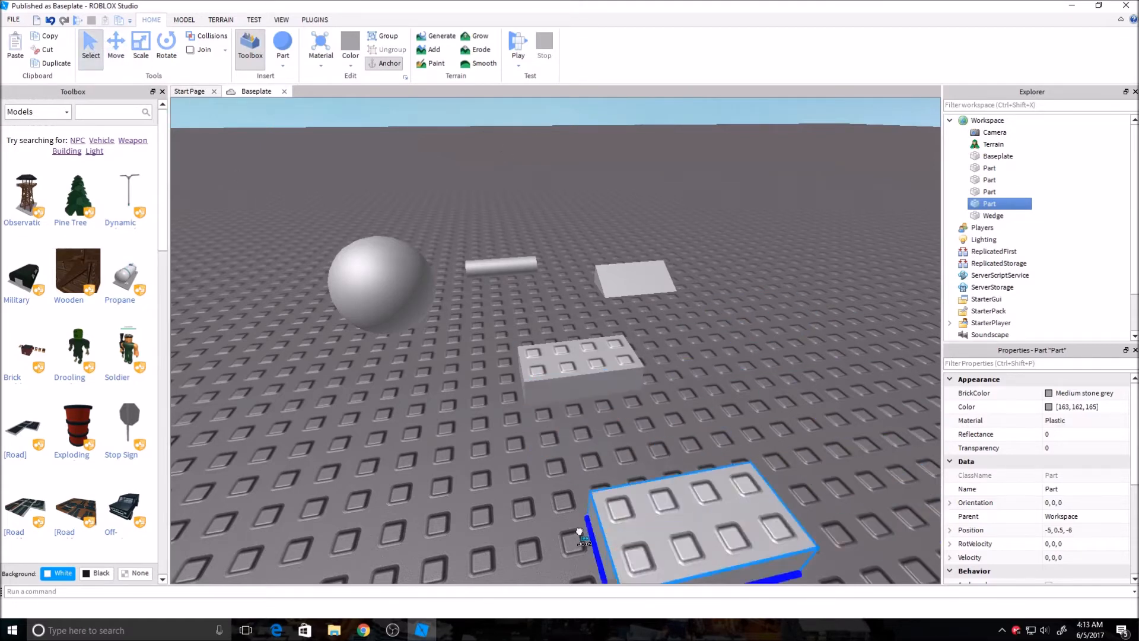
key("ctrl+z")
left_click(118, 49)
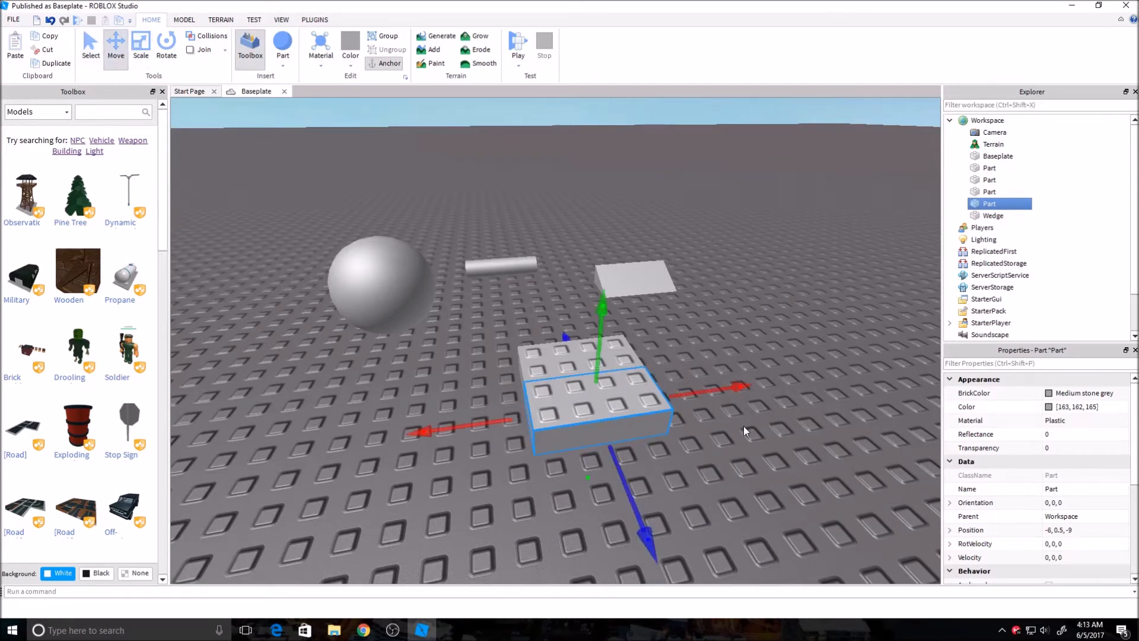
left_click_drag(729, 383, 694, 370)
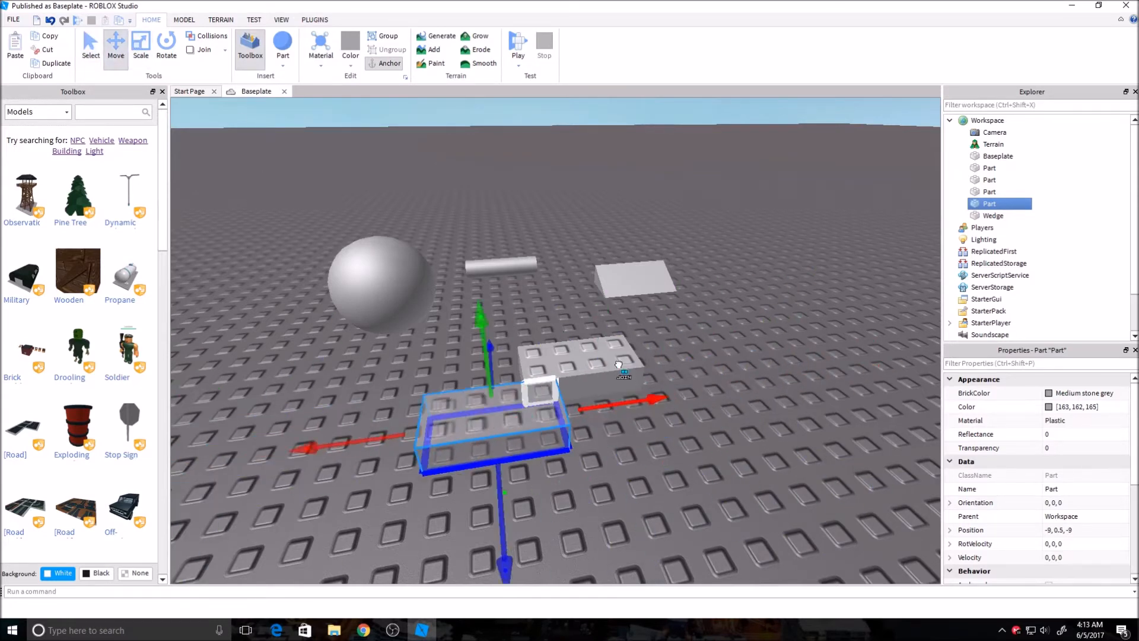
left_click(141, 49)
scroll(552, 356, "up", 2)
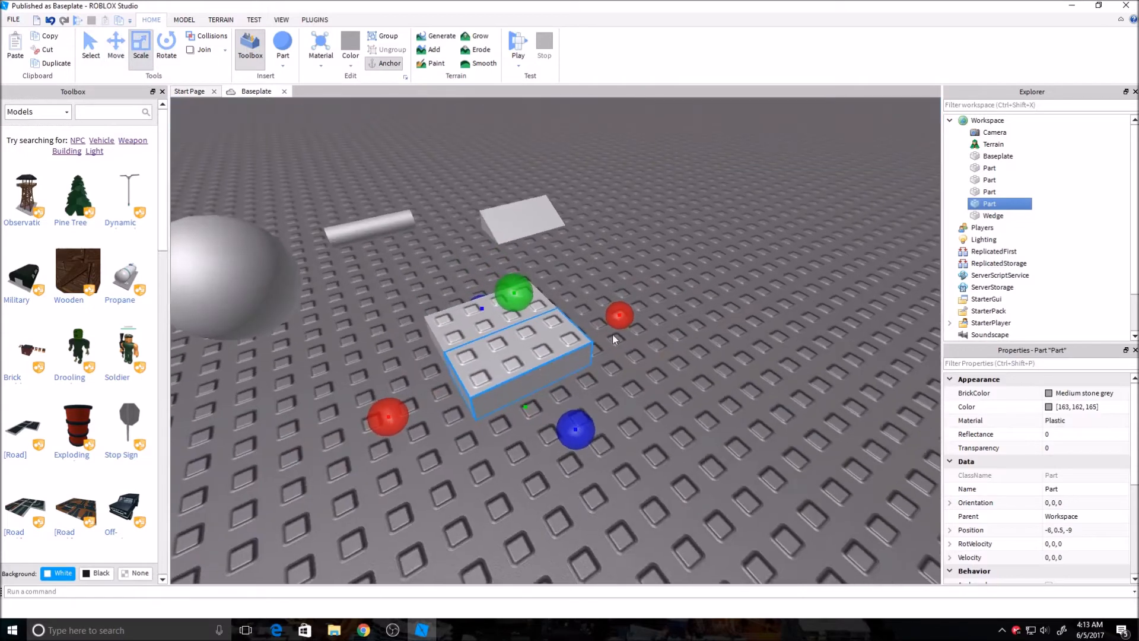
mouse_move(623, 312)
left_mouse_down()
mouse_move(765, 307)
mouse_move(614, 356)
left_mouse_up()
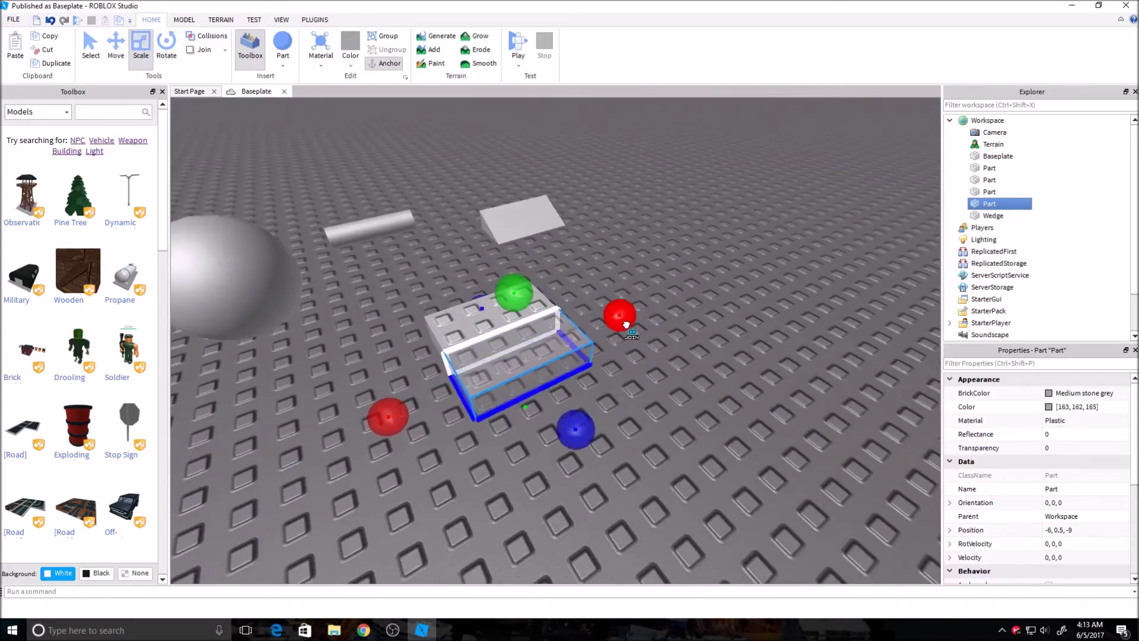
left_click(167, 48)
left_click_drag(621, 399, 623, 391)
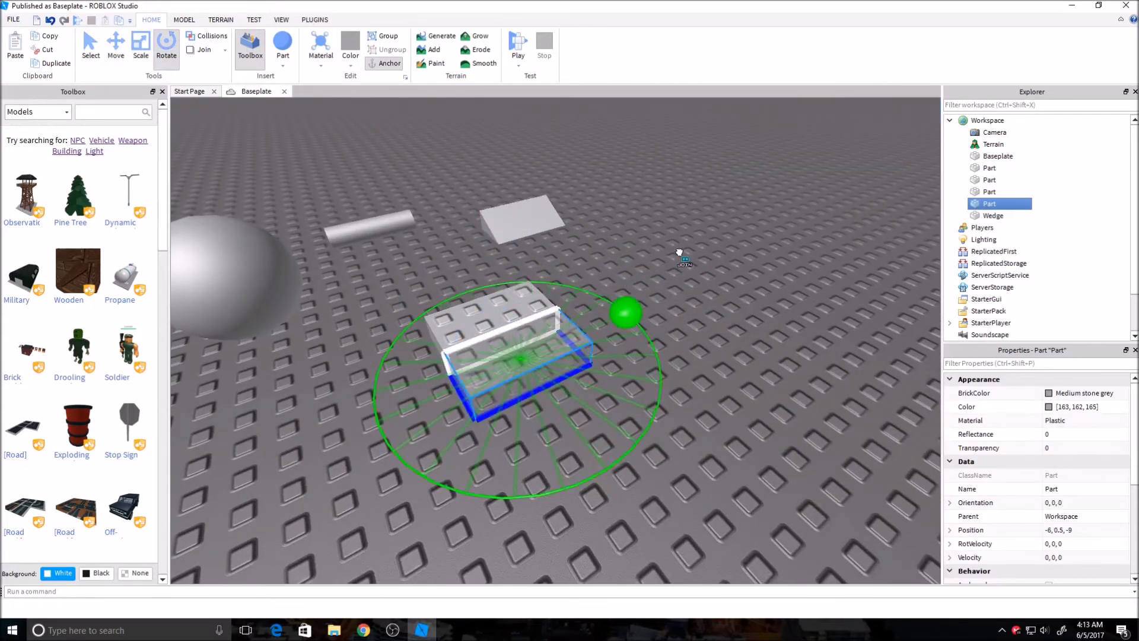
left_click(756, 242)
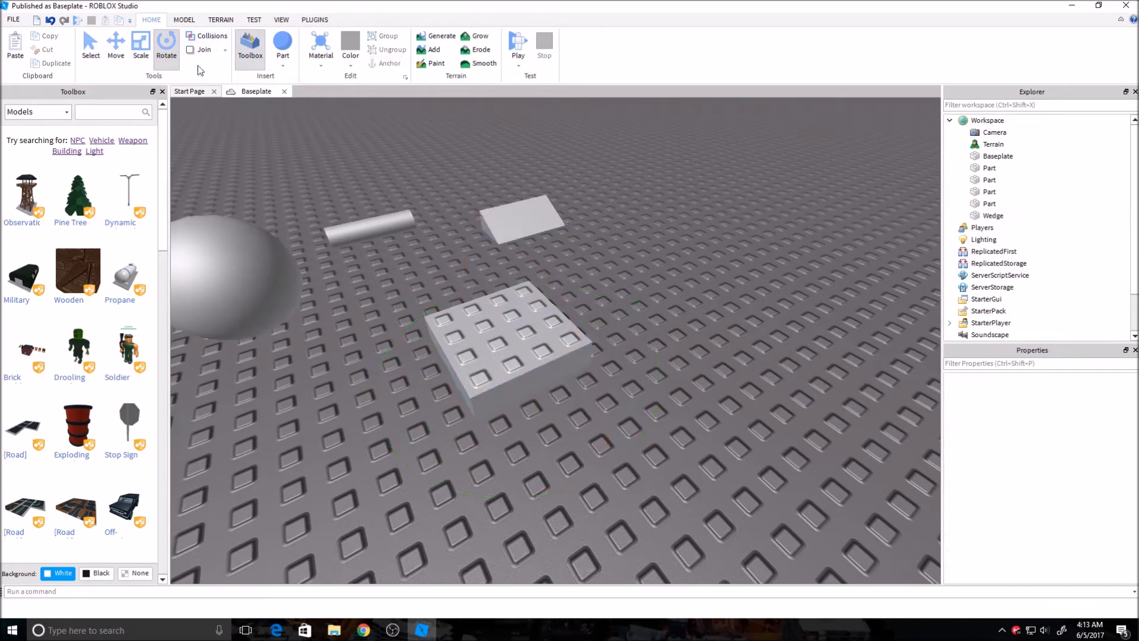
Step: Leave the brick two studs forward at -6, 0.5, -7, undoing a thinning and a 4x4 widening
left_click(512, 339)
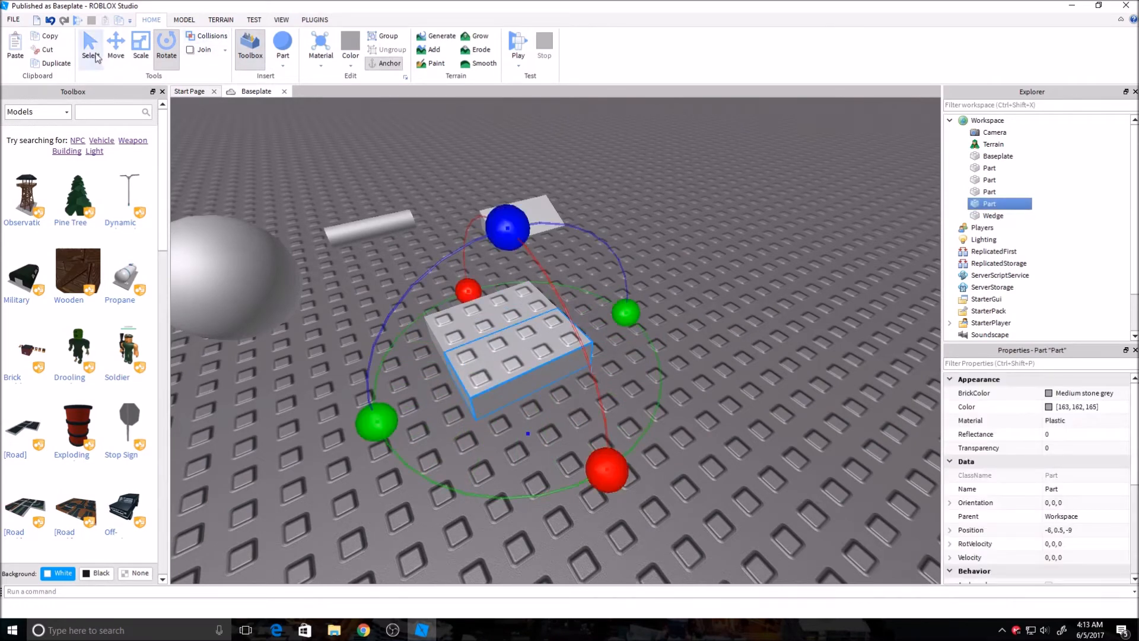
key("ctrl+1")
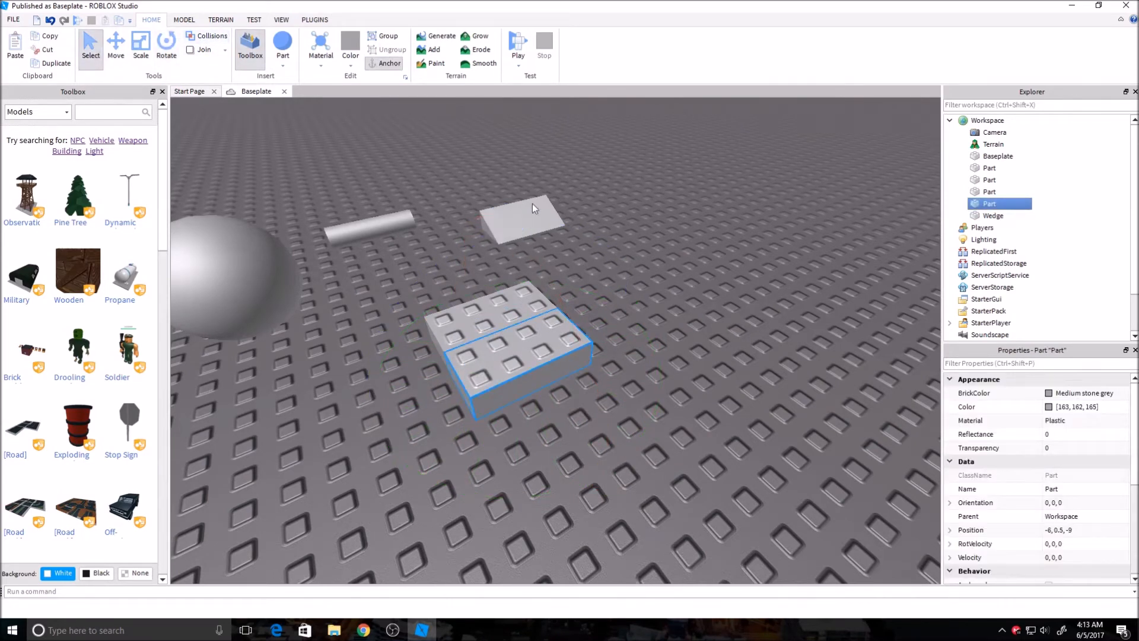
key("ctrl+3")
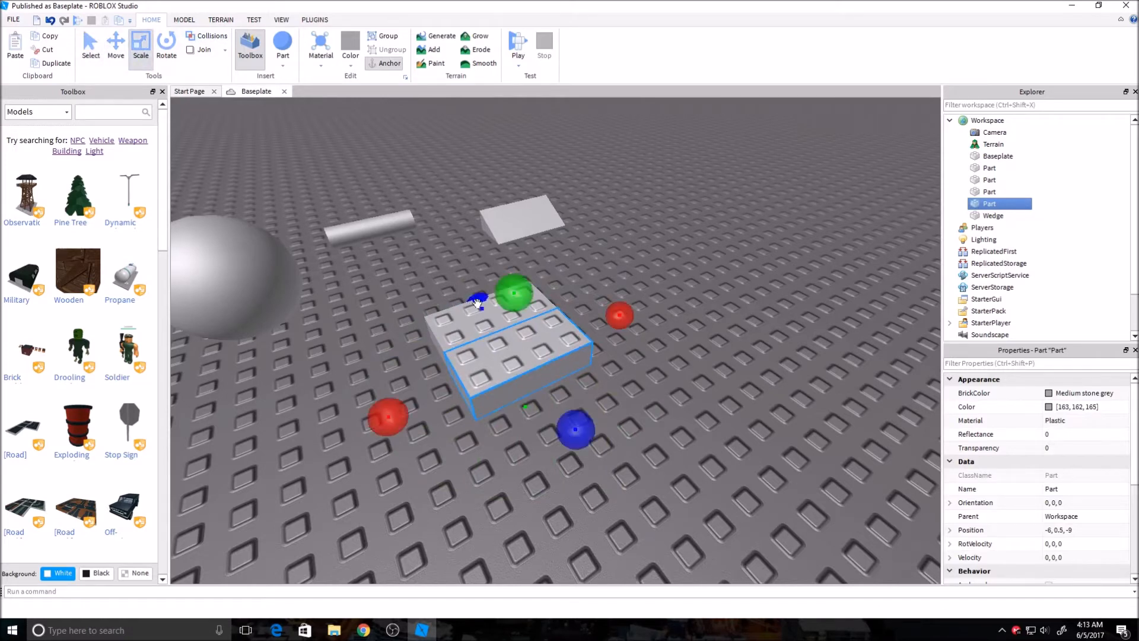
mouse_move(482, 302)
left_mouse_down()
mouse_move(511, 325)
mouse_move(481, 308)
left_mouse_up()
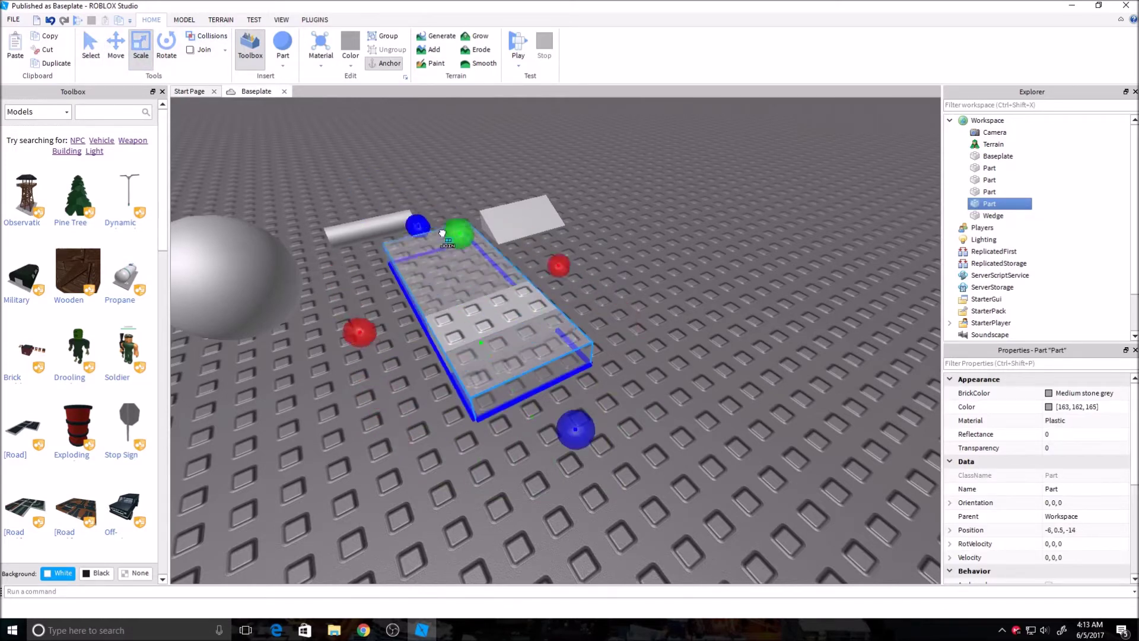
left_click(212, 36)
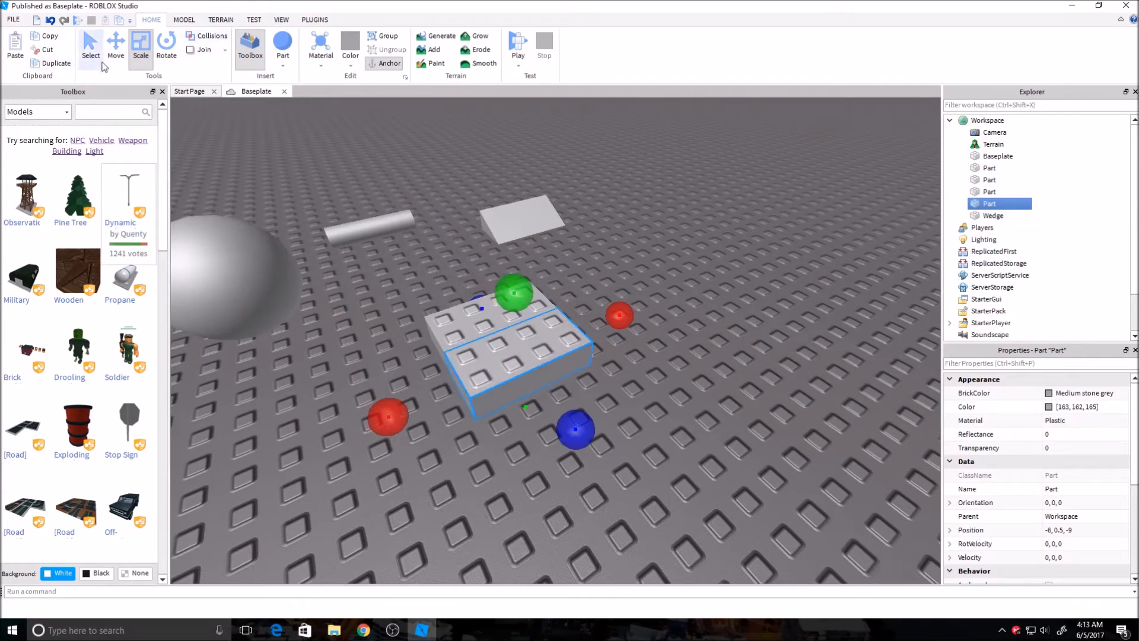
left_click(90, 44)
key("ctrl+d")
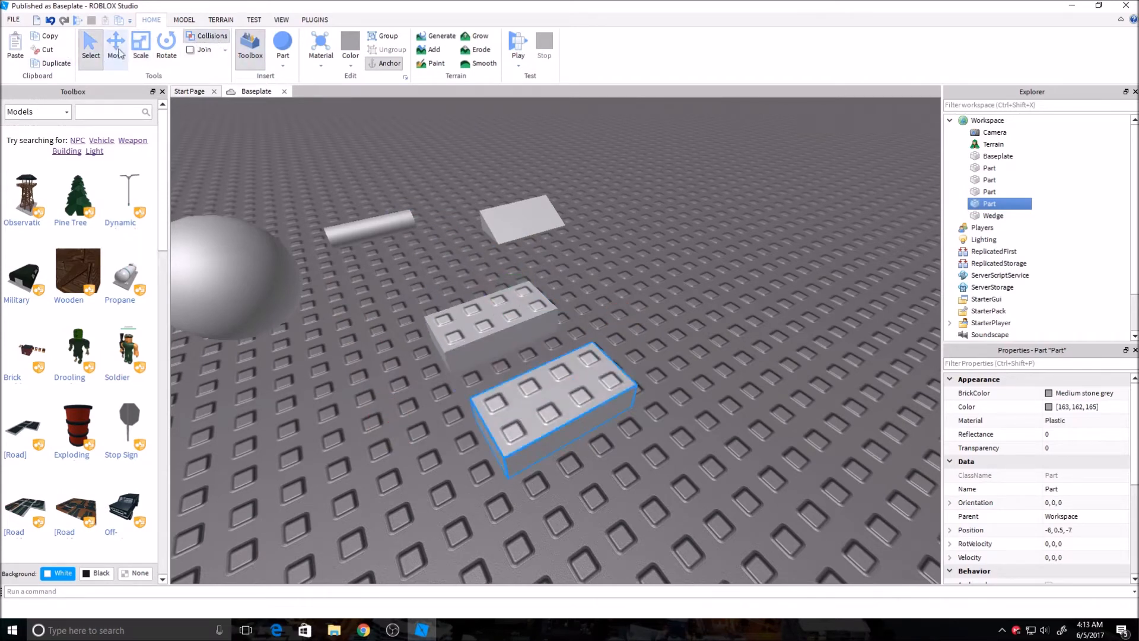
left_click(141, 45)
left_click_drag(503, 343, 486, 352)
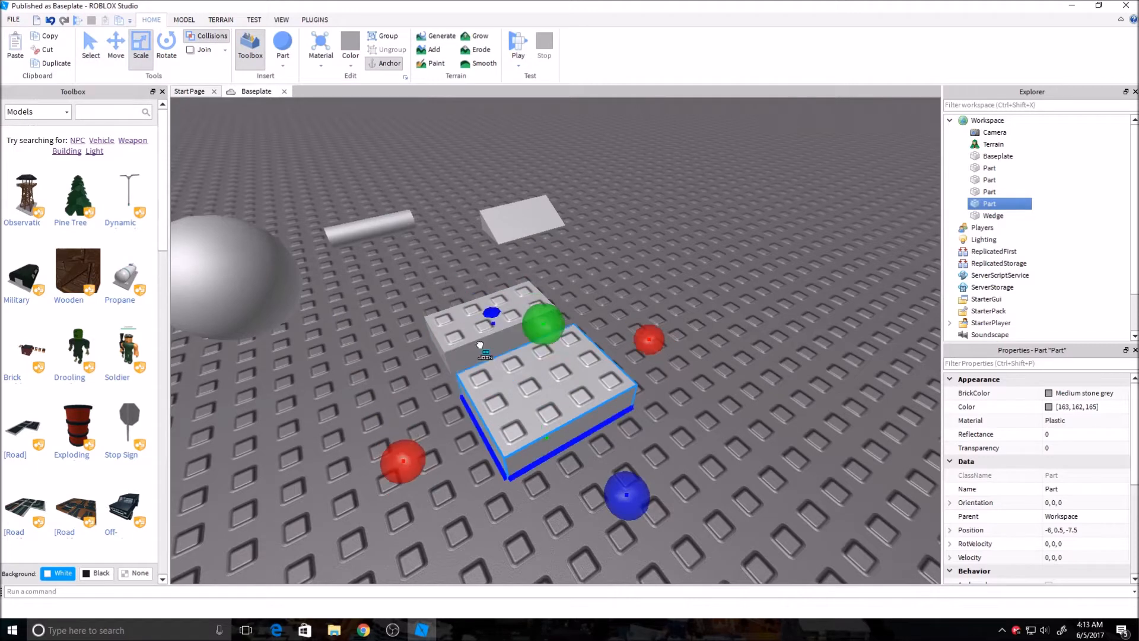
key("ctrl+z")
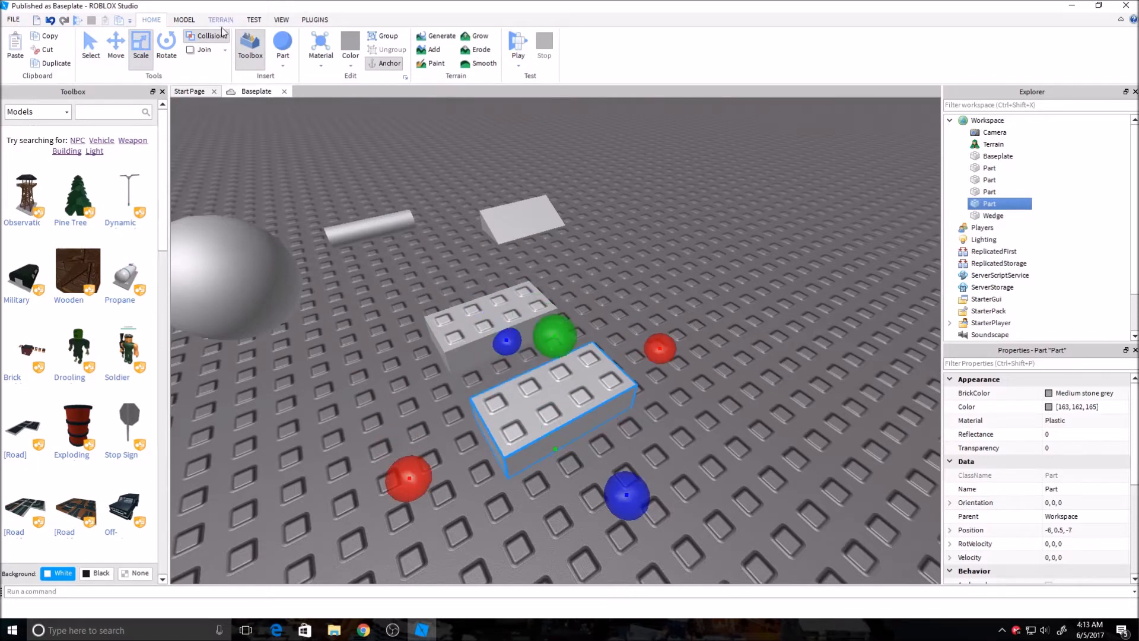
left_click(661, 235)
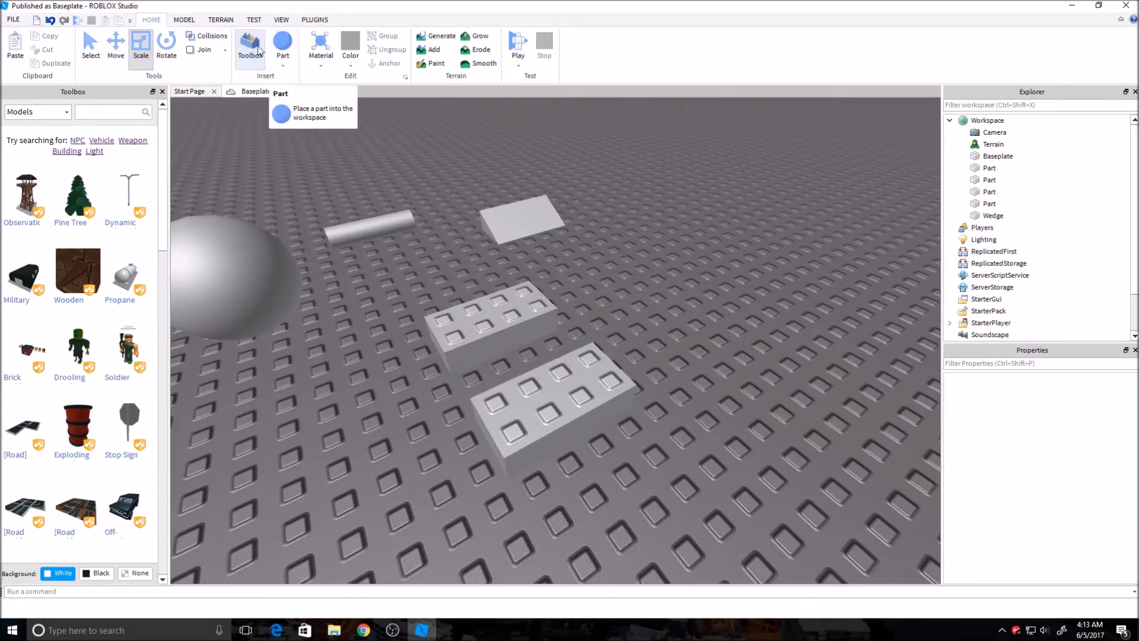
Step: Give the front brick SmoothPlastic and then glowing Neon material to compare looks
left_click(251, 47)
left_click(251, 47)
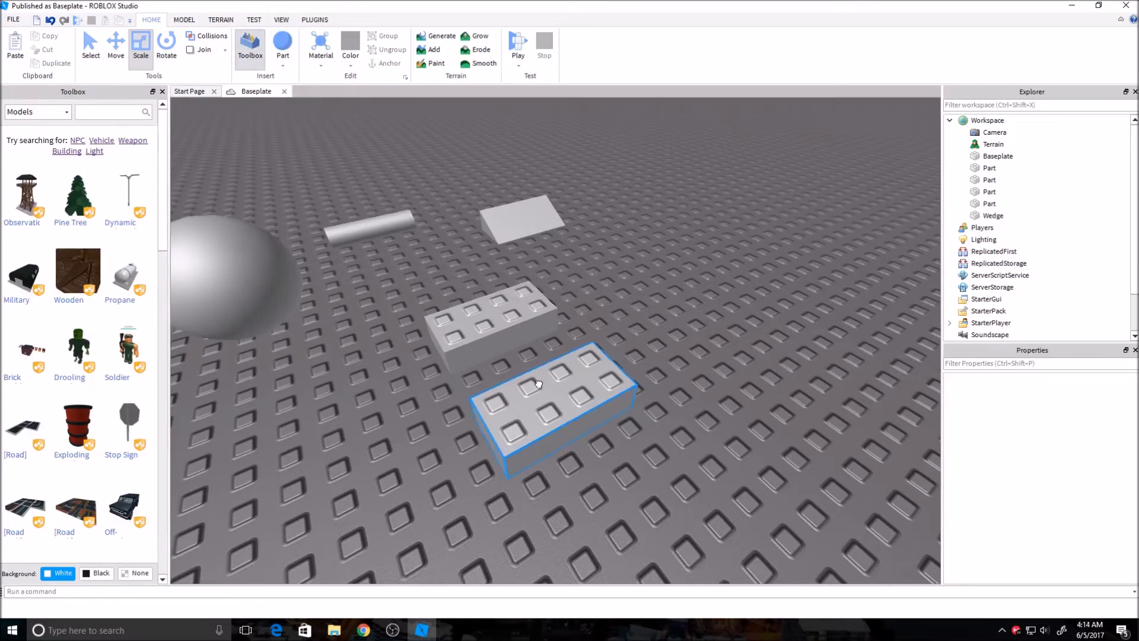
left_click(570, 392)
scroll(795, 462, "down", 1)
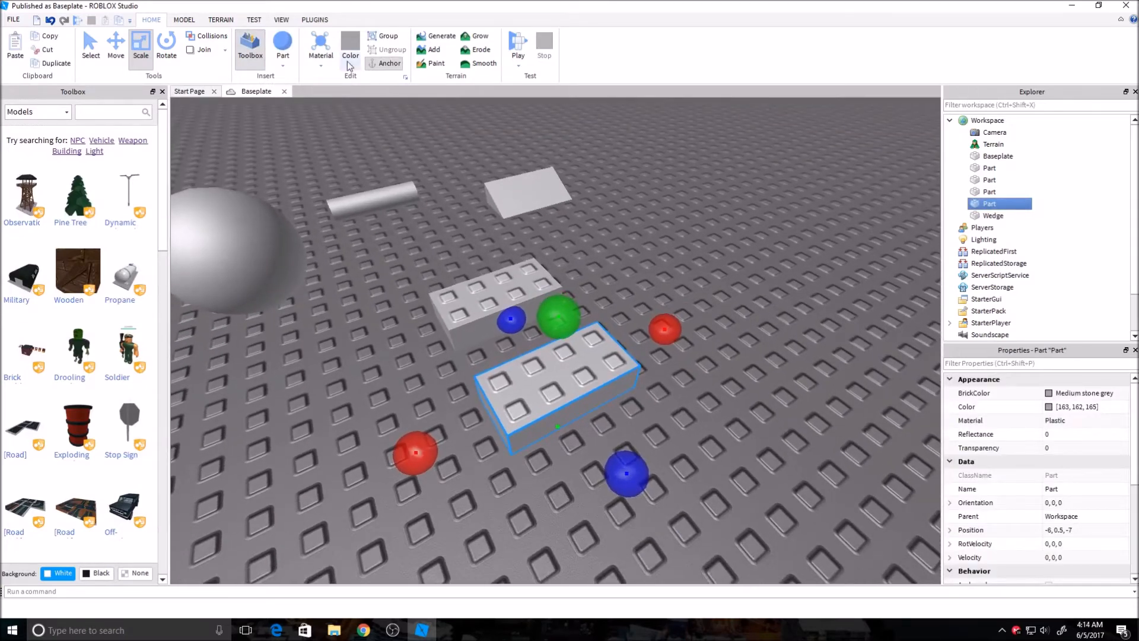
left_click(321, 67)
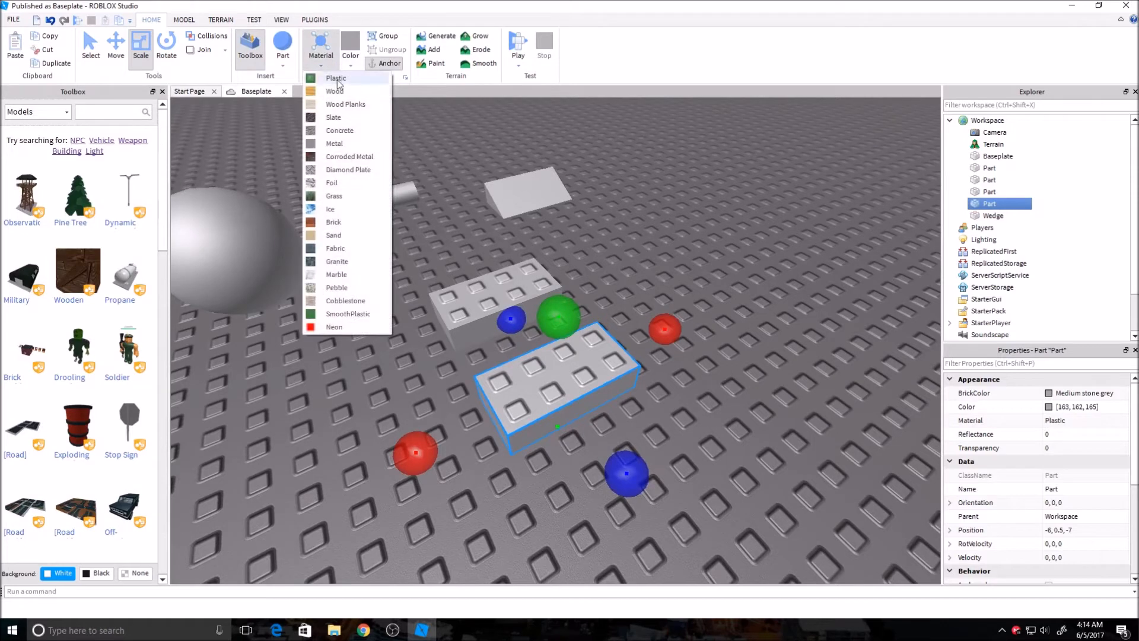
left_click(328, 66)
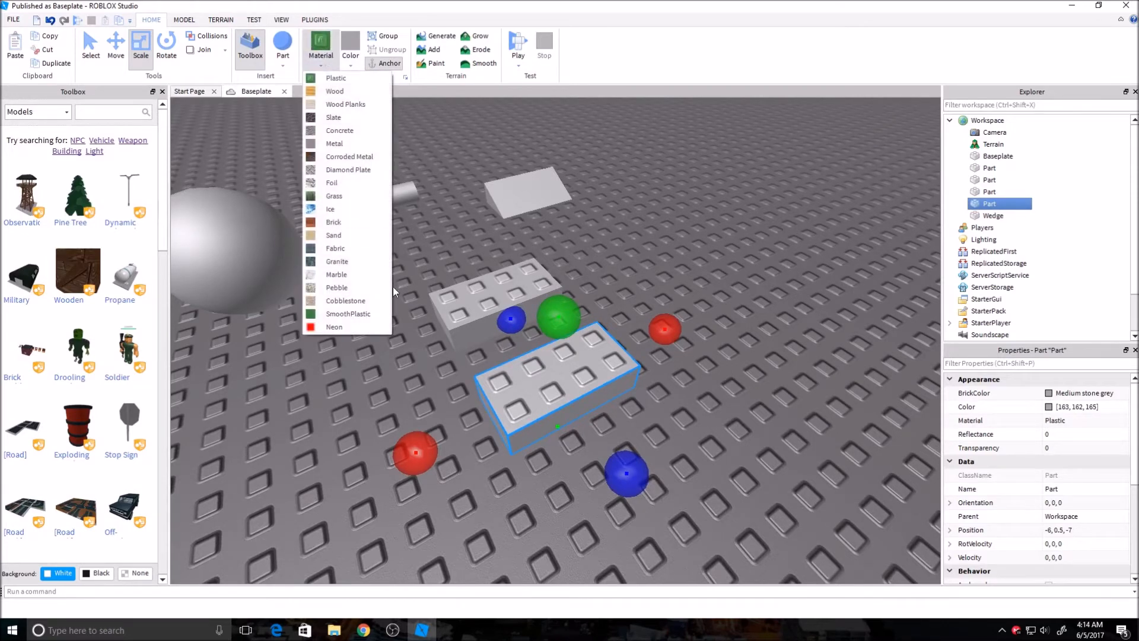
left_click(347, 314)
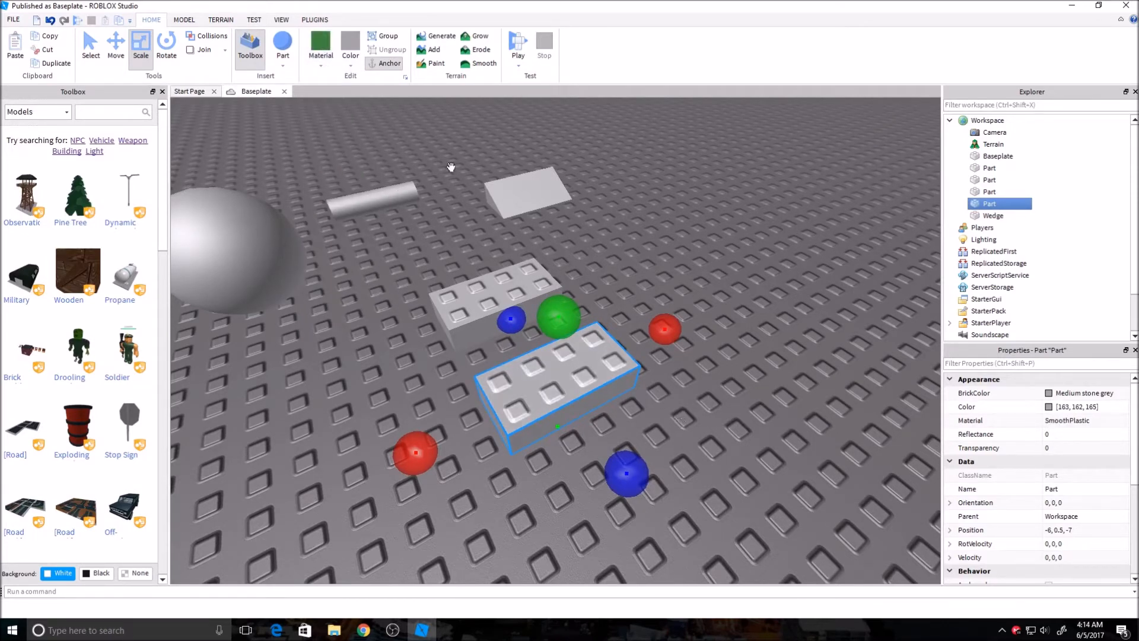
left_click(321, 69)
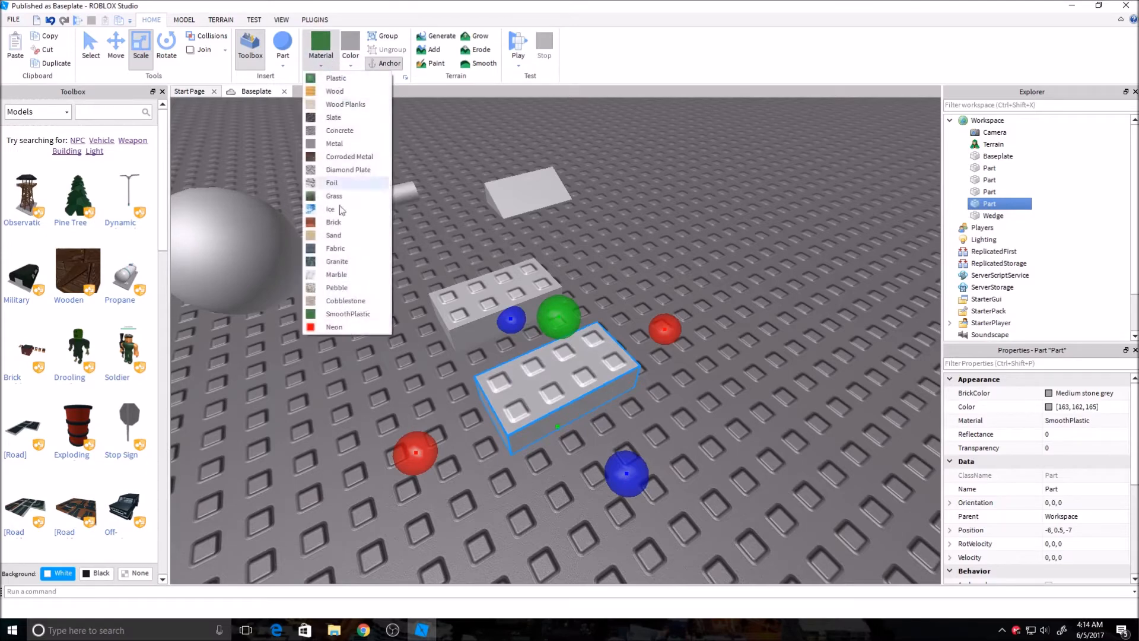
left_click(352, 332)
left_click(726, 454)
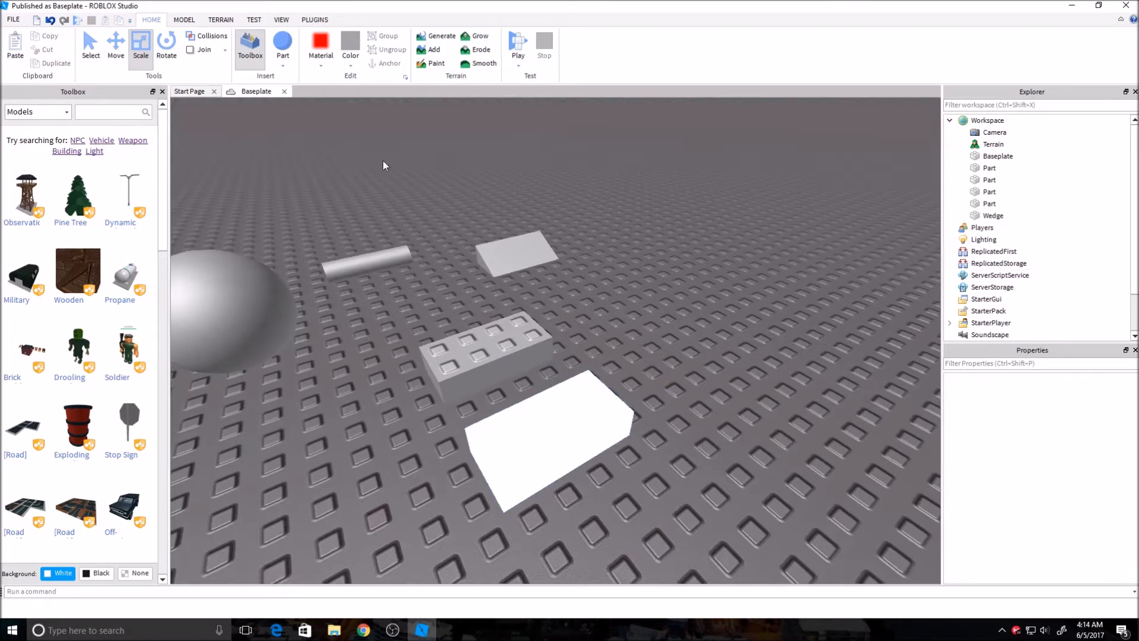
Step: Try Sand material on the block, then set it back to plain Plastic
left_click(558, 411)
left_click(321, 64)
left_click(334, 235)
left_click(320, 64)
left_click(338, 77)
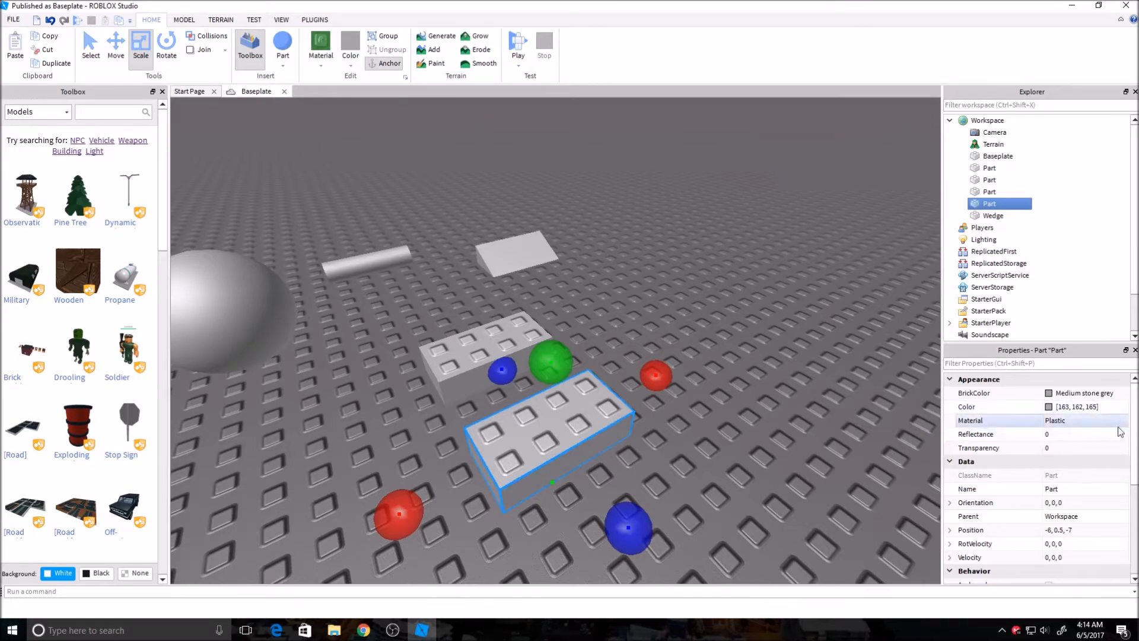
scroll(1119, 431, "down", 4)
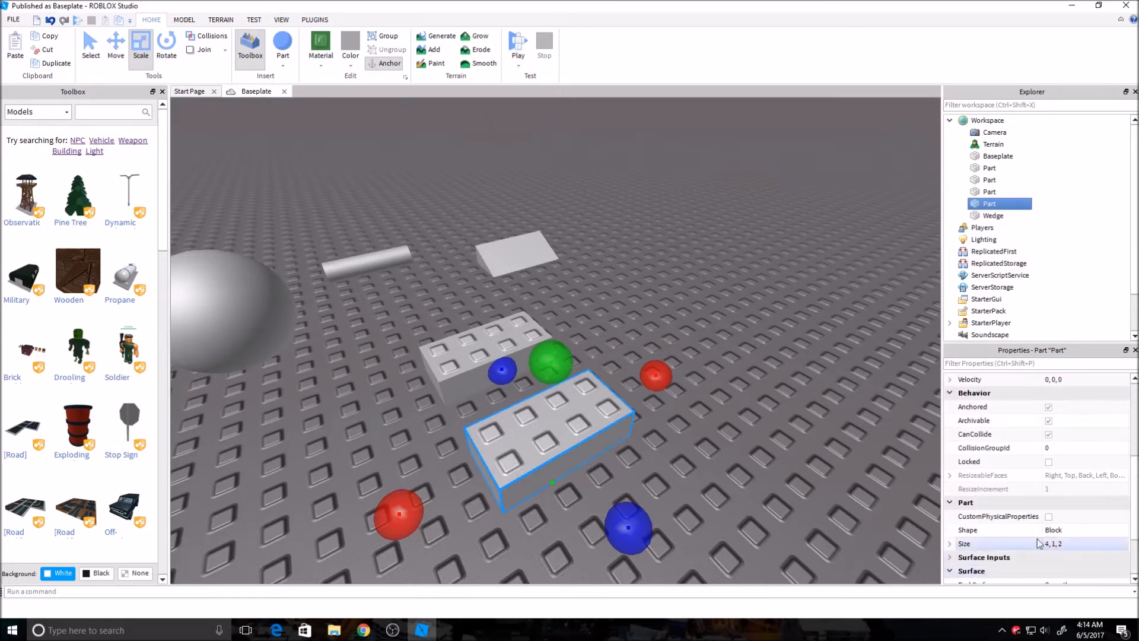
scroll(1039, 543, "down", 3)
Step: Change the front block's BottomSurface and set its TopSurface from Studs to Smooth
left_click(996, 517)
left_click(1082, 516)
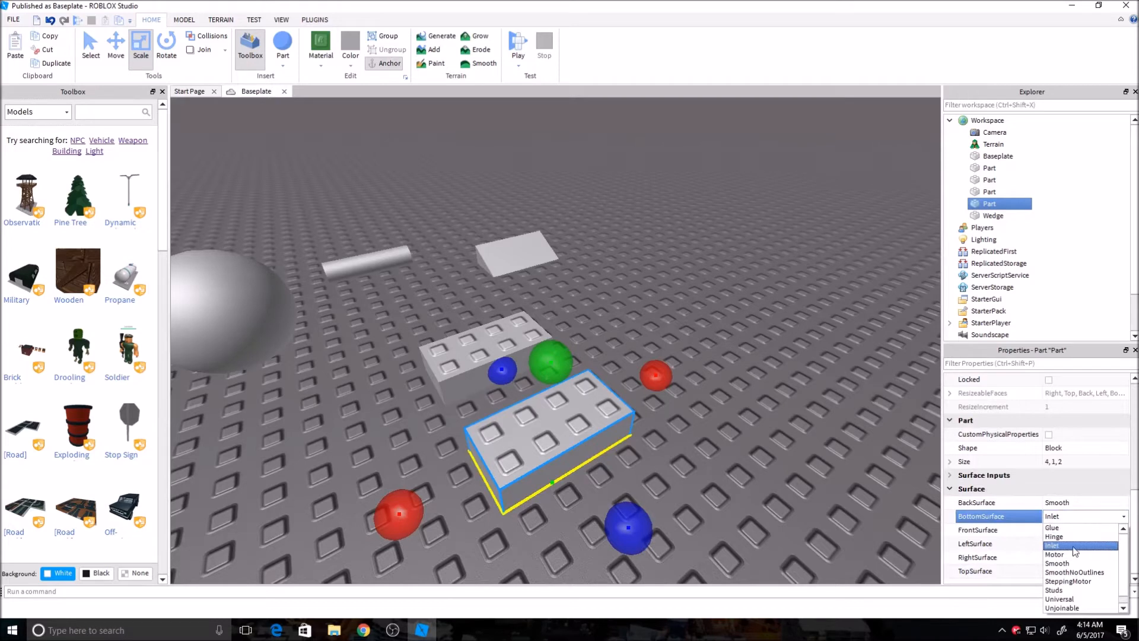
scroll(1075, 556, "down", 1)
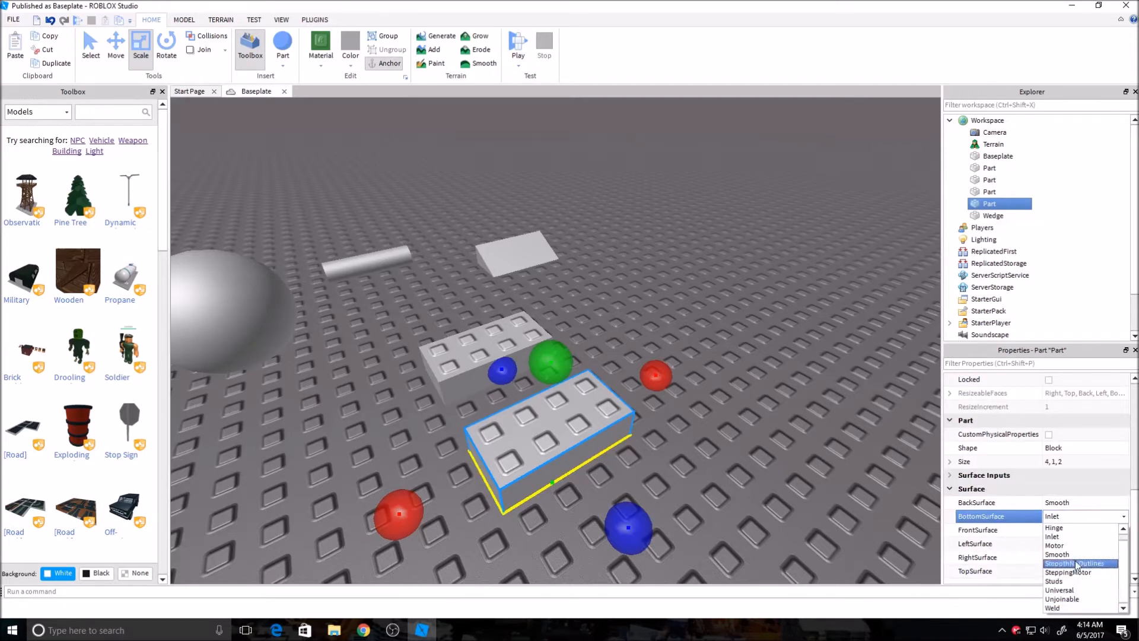
left_click(1080, 563)
left_click(1081, 571)
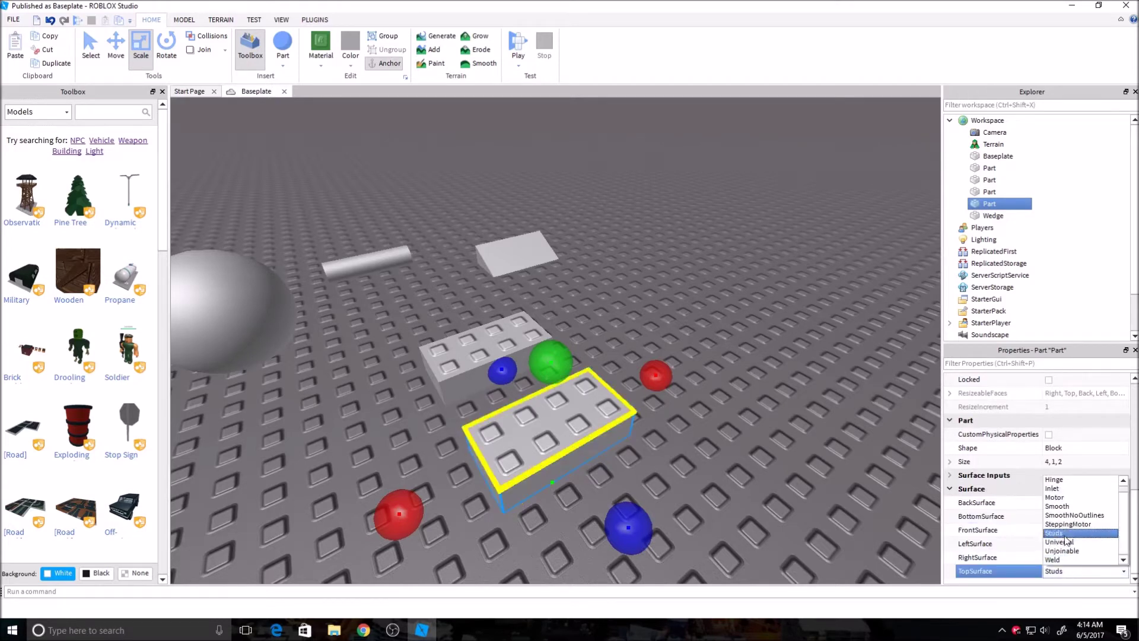
left_click(1059, 506)
scroll(1124, 534, "up", 2)
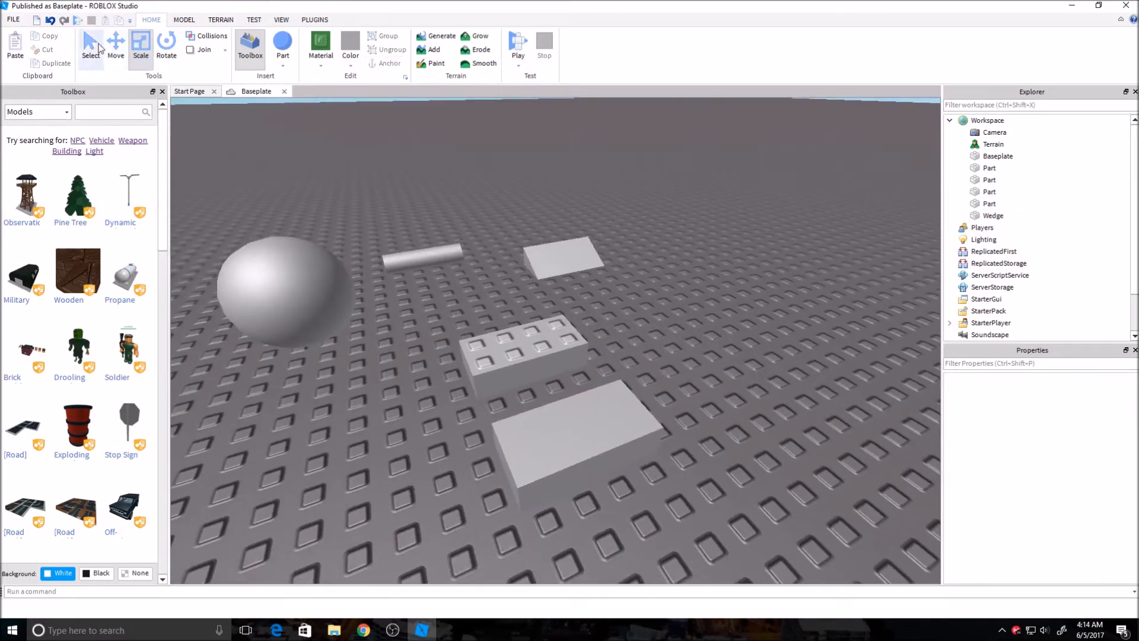
key("ctrl+1")
left_click(546, 415)
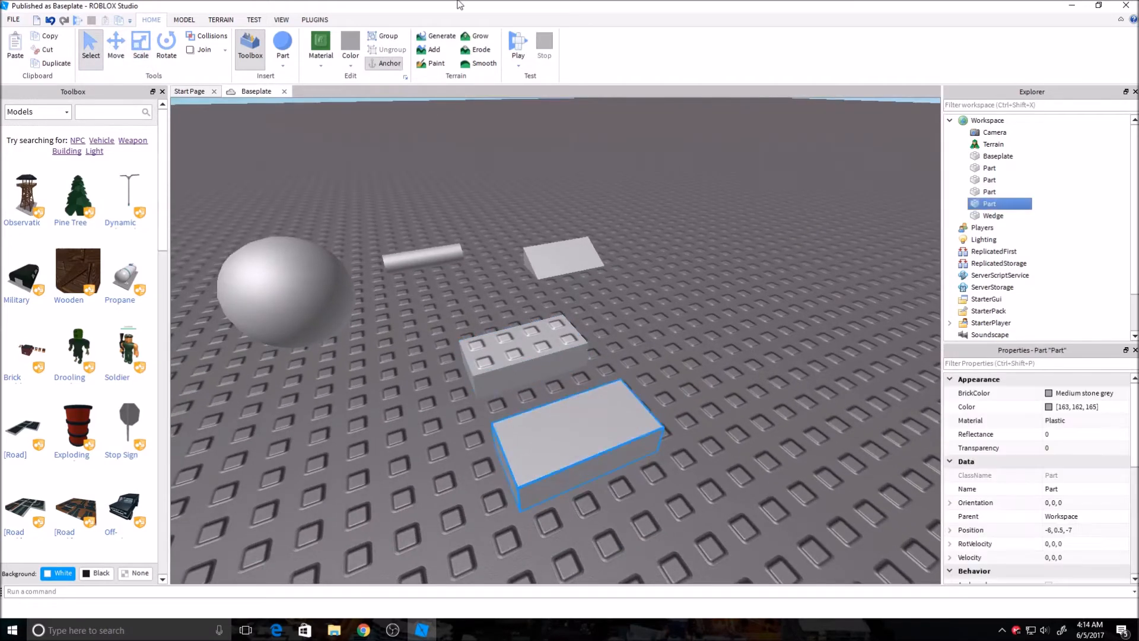
right_click_drag(560, 267, 615, 298)
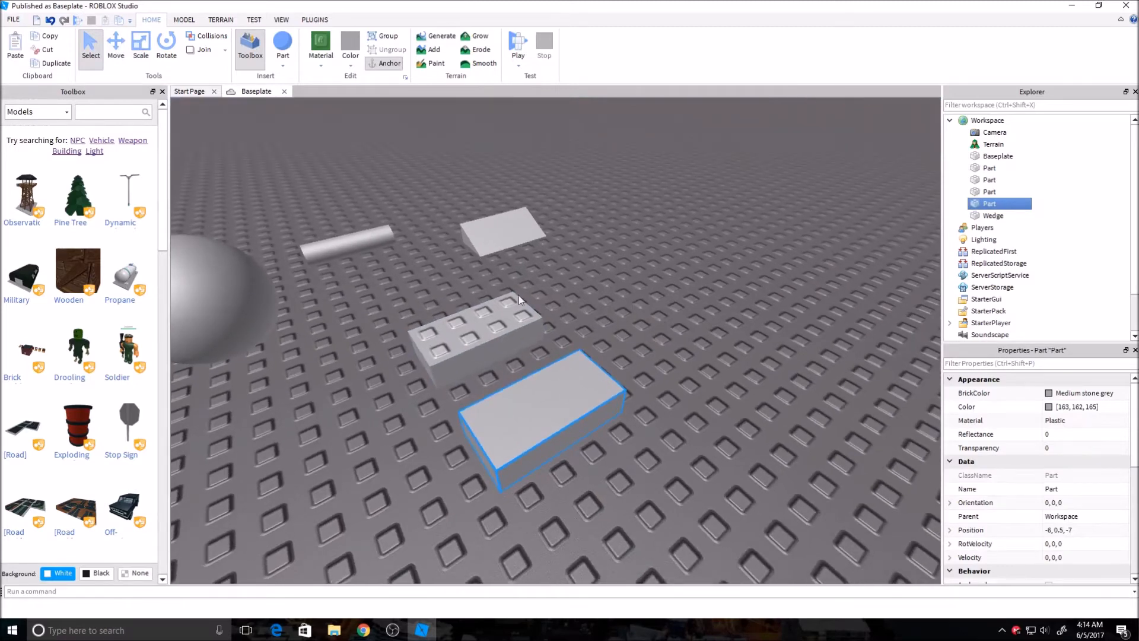
left_click(655, 337)
left_click(472, 334)
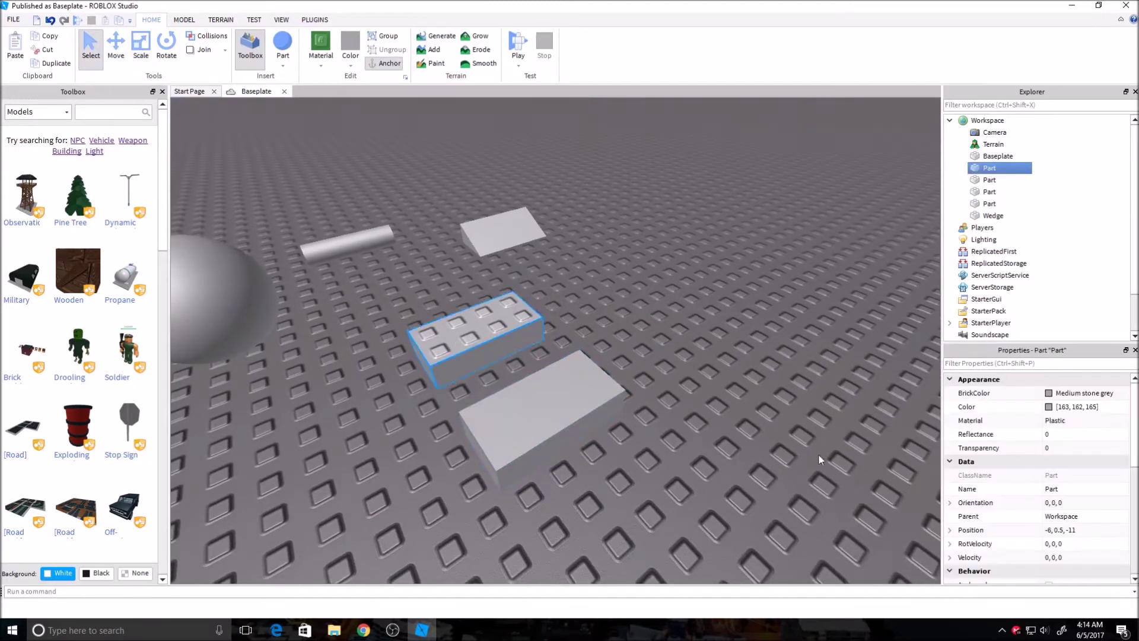
left_click(635, 408, "ctrl")
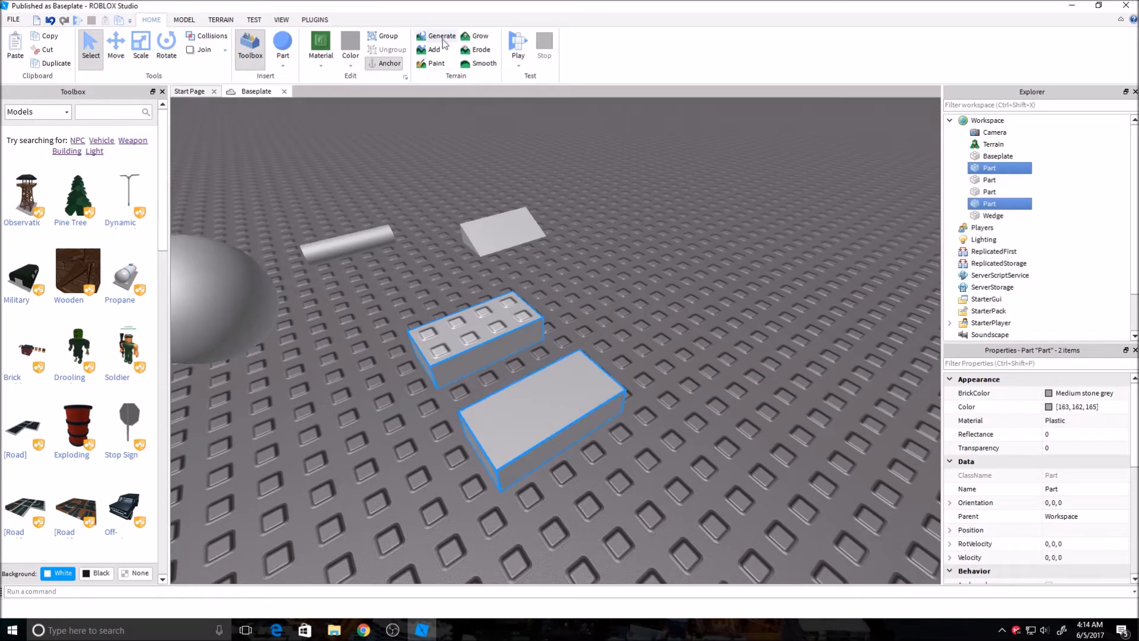
left_click(383, 40)
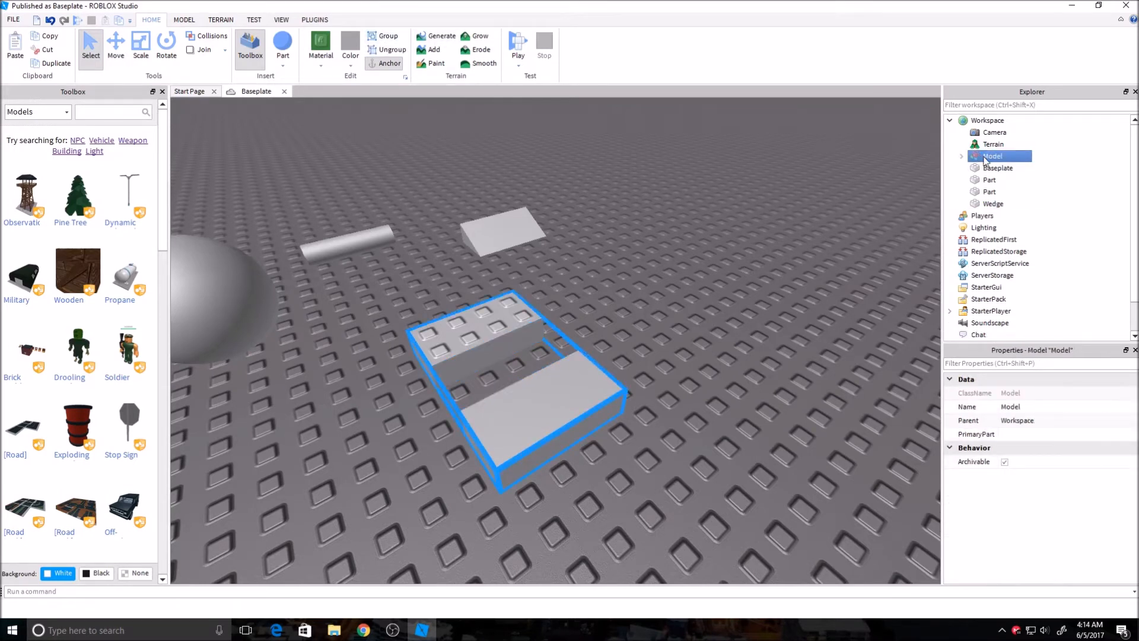
left_click(391, 49)
left_click(720, 300)
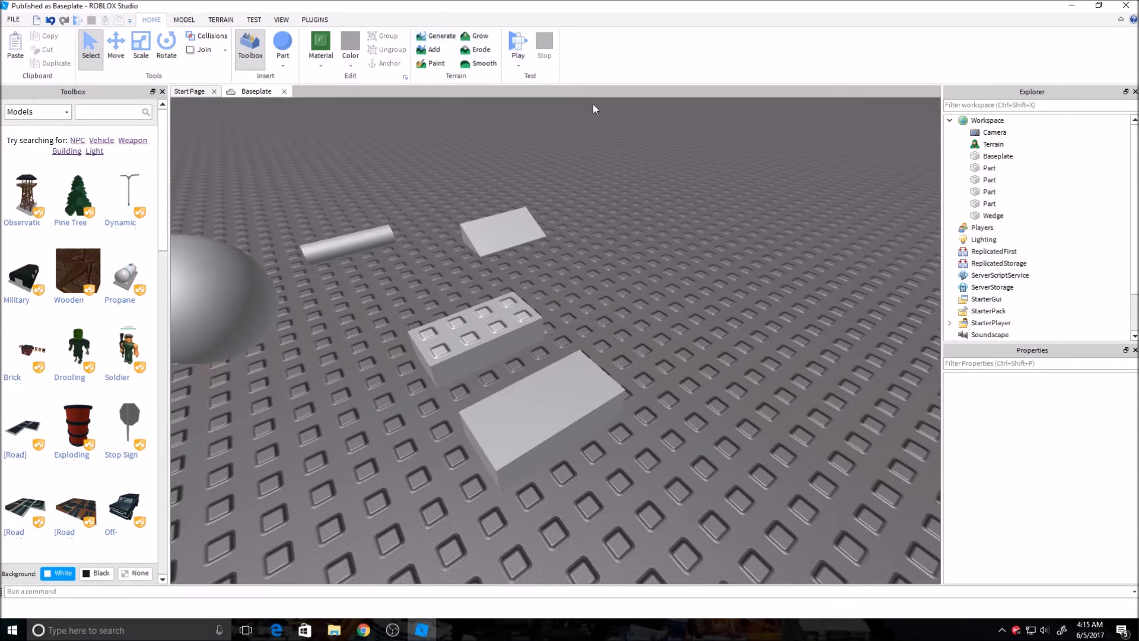
left_click(520, 45)
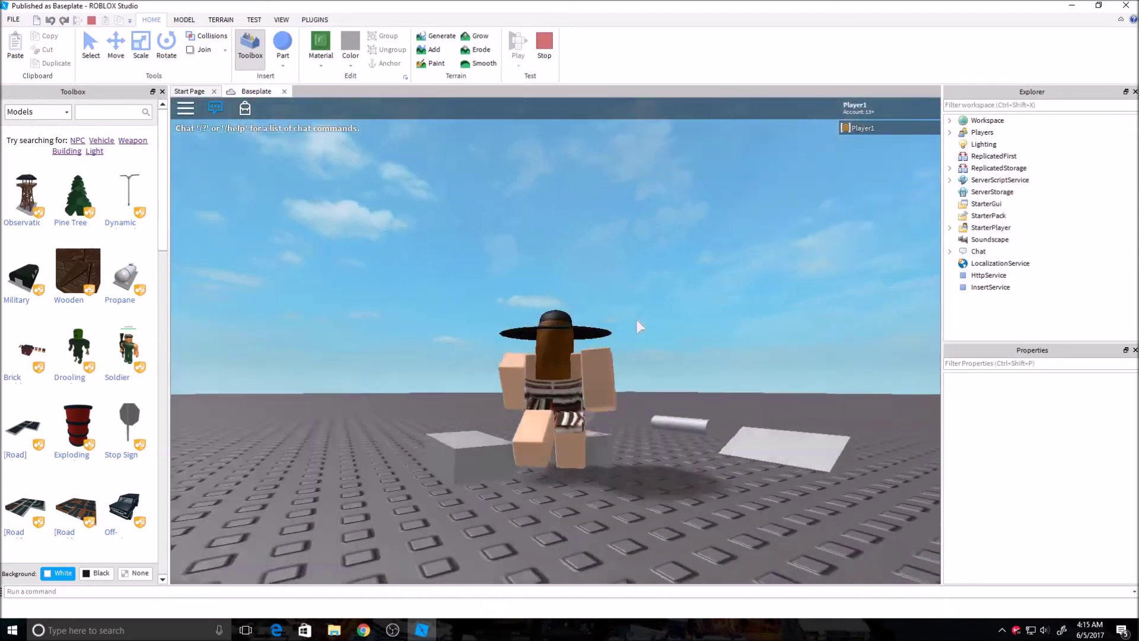
right_click_drag(636, 320, 708, 314)
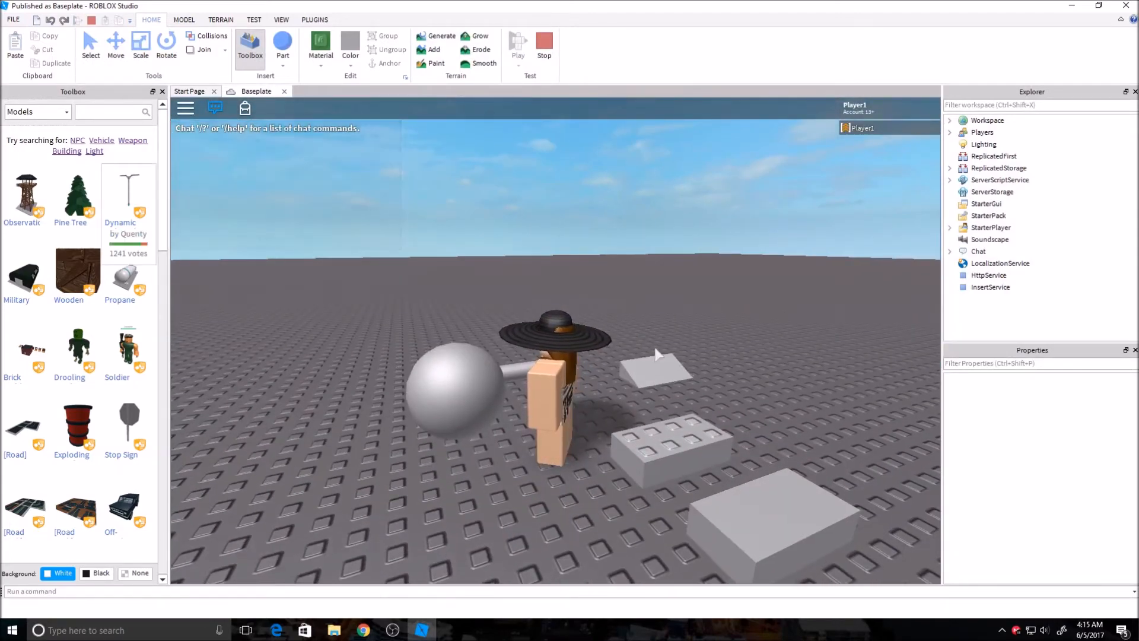
right_click_drag(603, 267, 603, 100)
key("w")
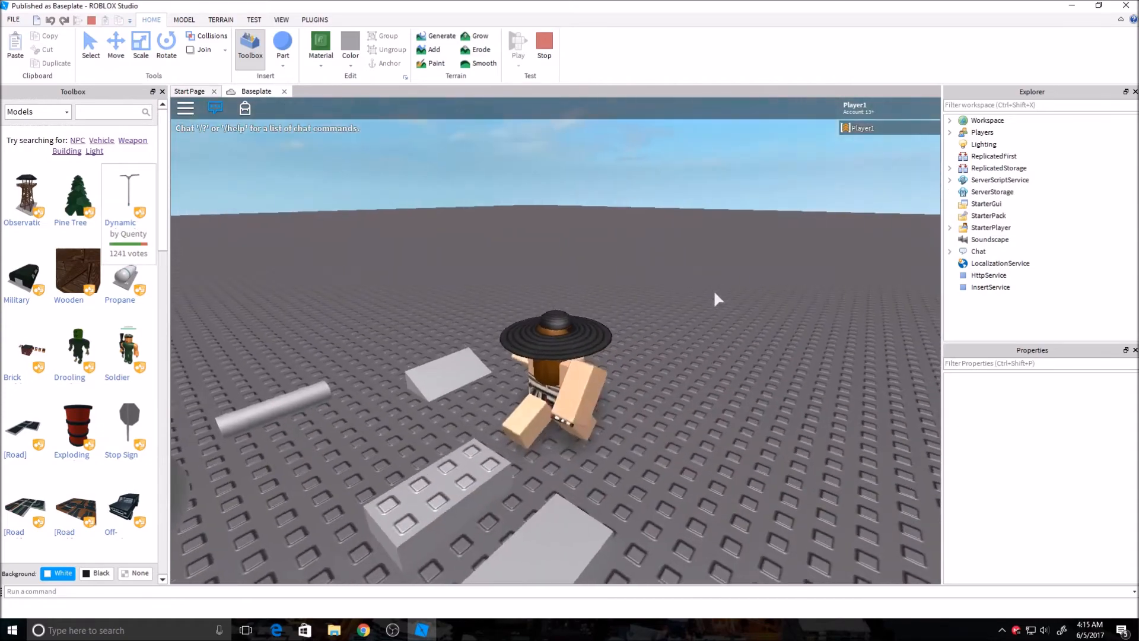
key("s")
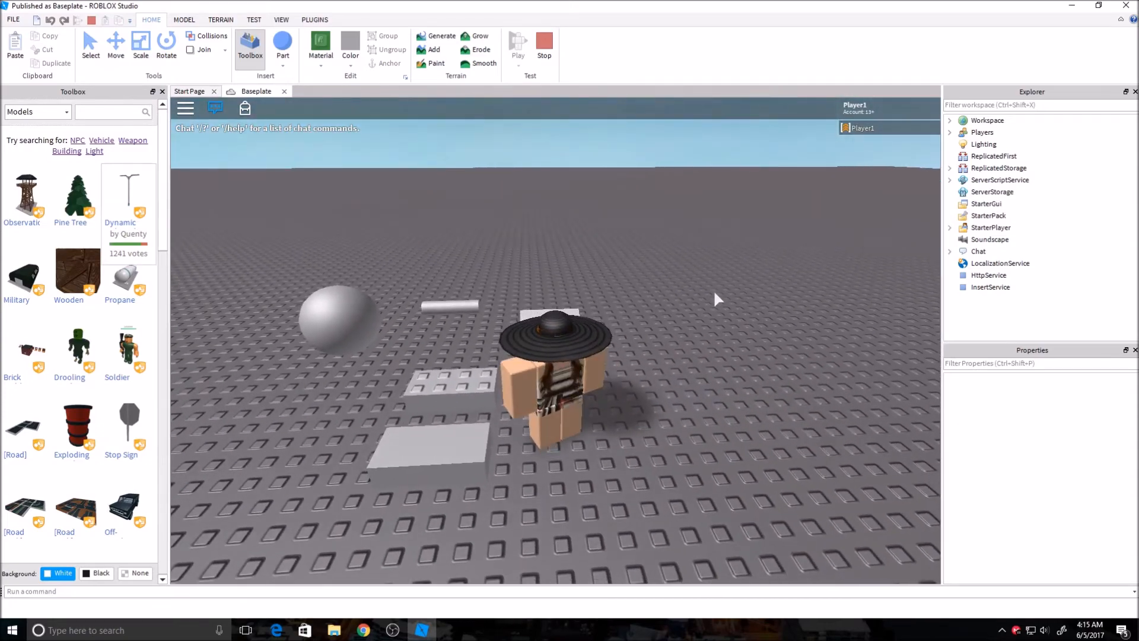
left_click(545, 46)
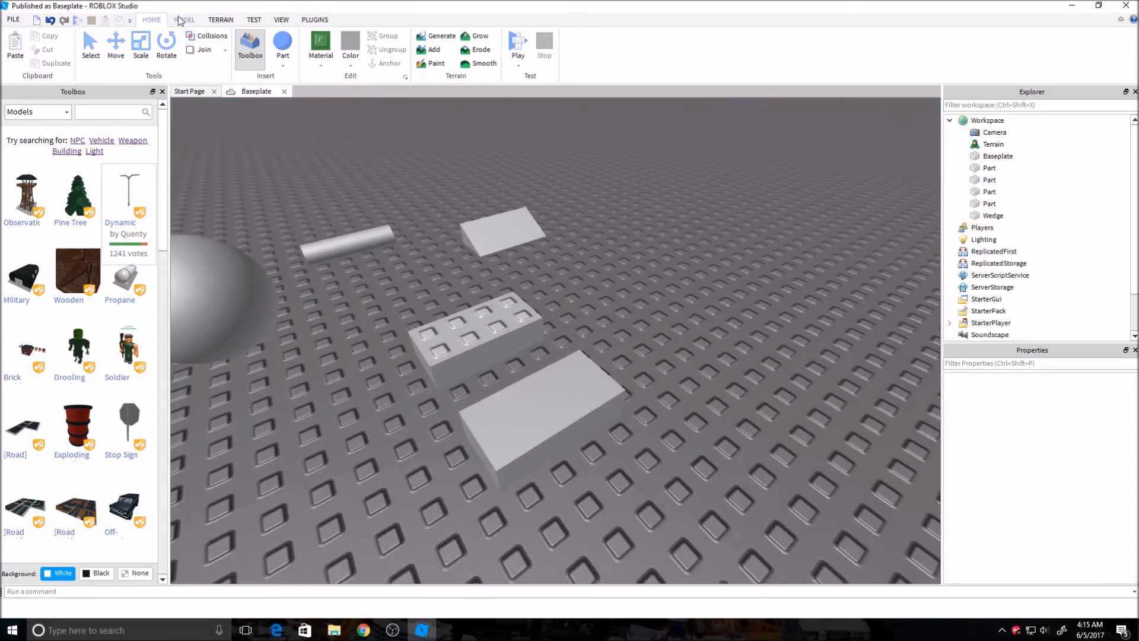
Step: Set the movement snap to 5 studs and stretch the smooth block in 5-stud steps
left_click(184, 19)
right_click_drag(585, 275, 490, 211)
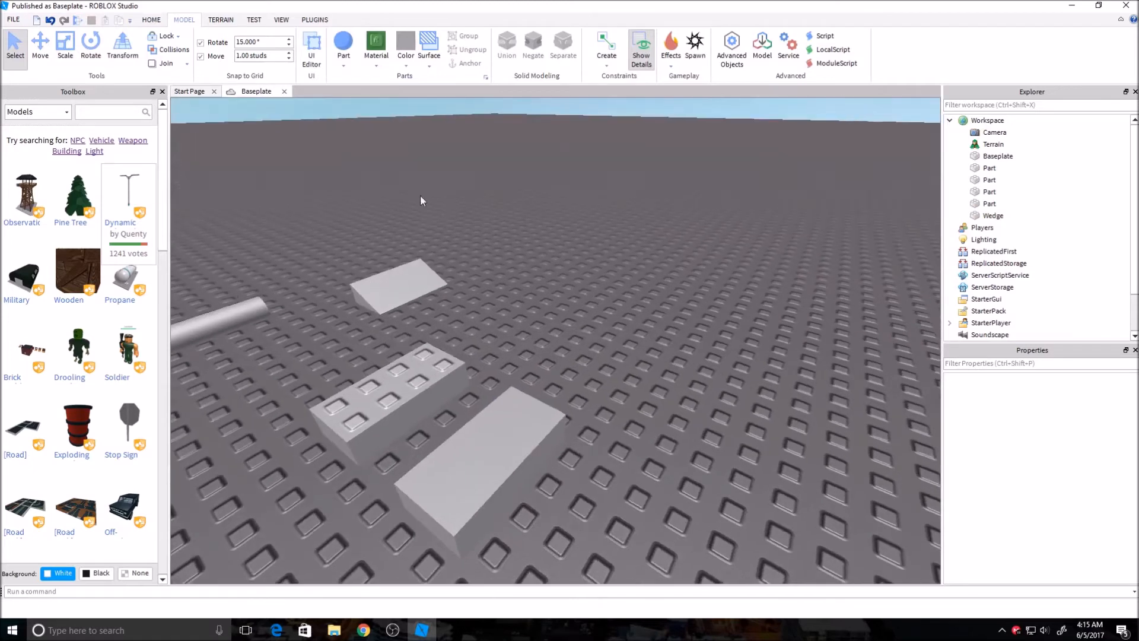
right_click_drag(625, 293, 622, 291)
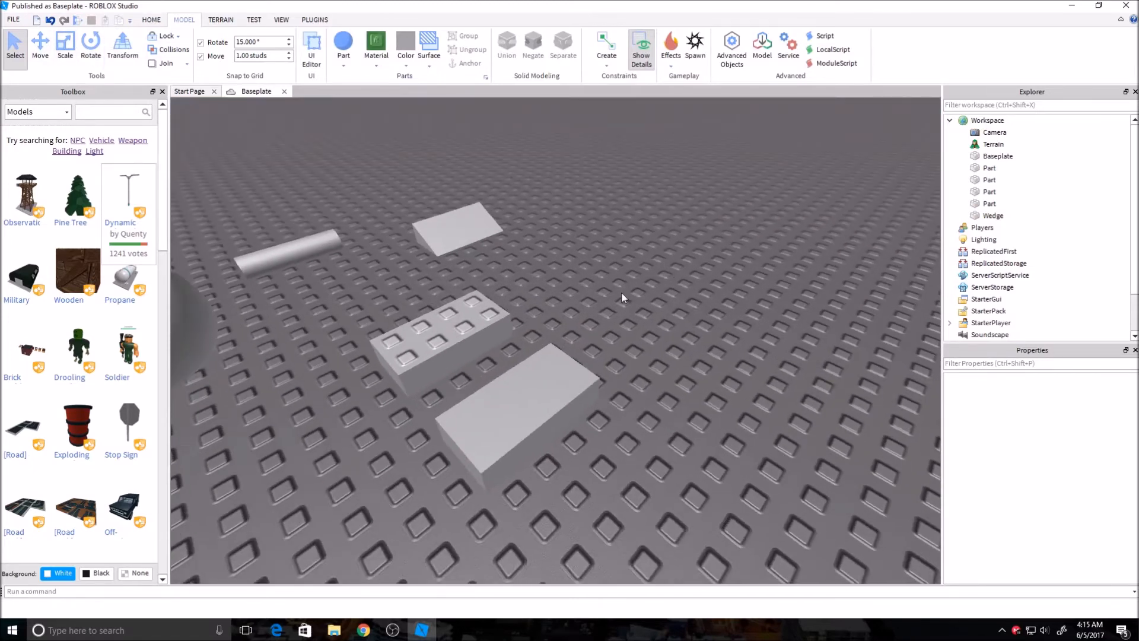
left_click(549, 352)
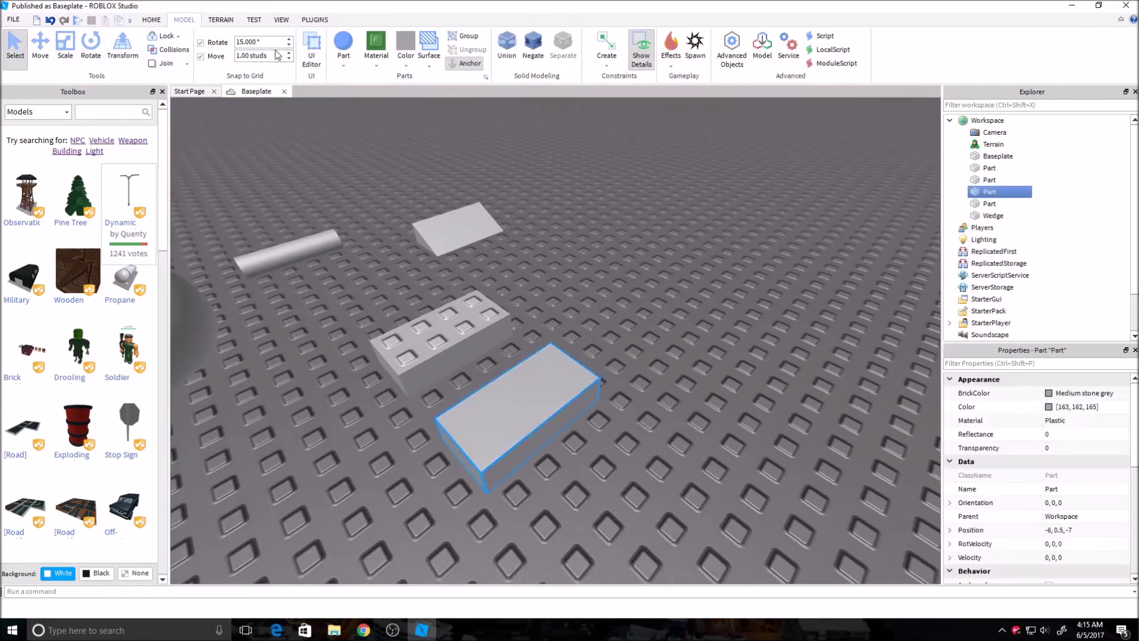
left_click(245, 56)
double_click(245, 55)
left_click(585, 189)
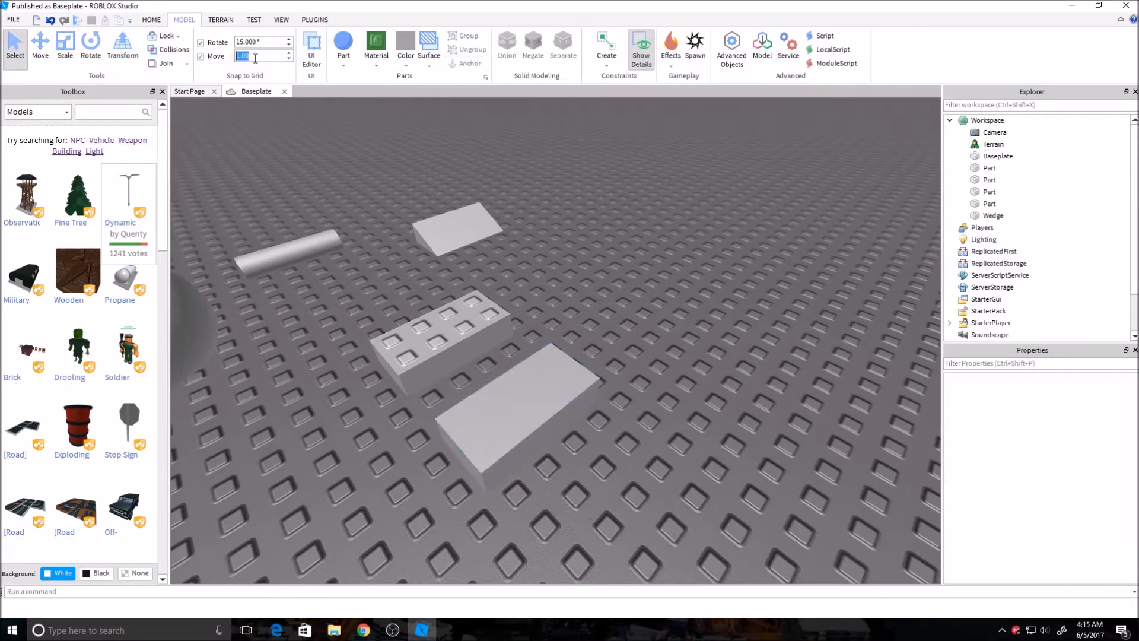
type("5")
key("Return")
left_click(65, 45)
left_click(539, 413)
mouse_move(538, 413)
right_mouse_down()
mouse_move(623, 321)
mouse_move(587, 369)
right_mouse_up()
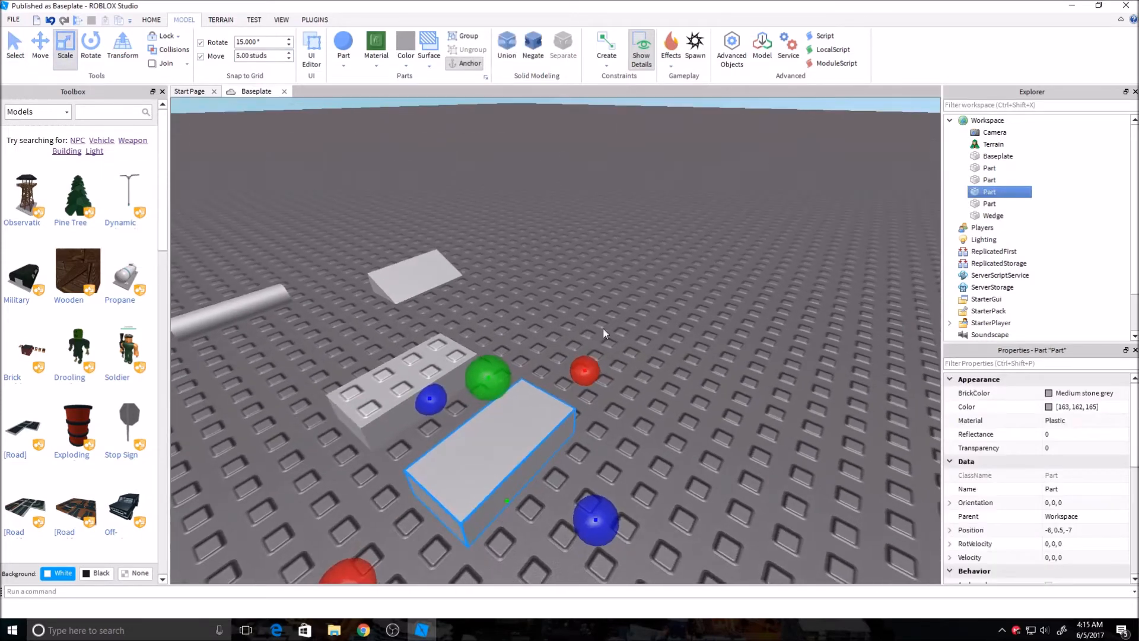
mouse_move(583, 372)
left_mouse_down()
mouse_move(748, 231)
mouse_move(588, 374)
left_mouse_up()
Step: Set the movement snap to 1 stud, stretch the block, then undo back to its original size
double_click(257, 55)
type("1")
key("Return")
mouse_move(583, 369)
left_mouse_down()
mouse_move(798, 188)
mouse_move(641, 315)
left_mouse_up()
left_click(49, 20)
Step: Set a 0.10-stud movement snap and 90-degree rotation snap, then try rotating the block
double_click(243, 55)
type(".")
key("Return")
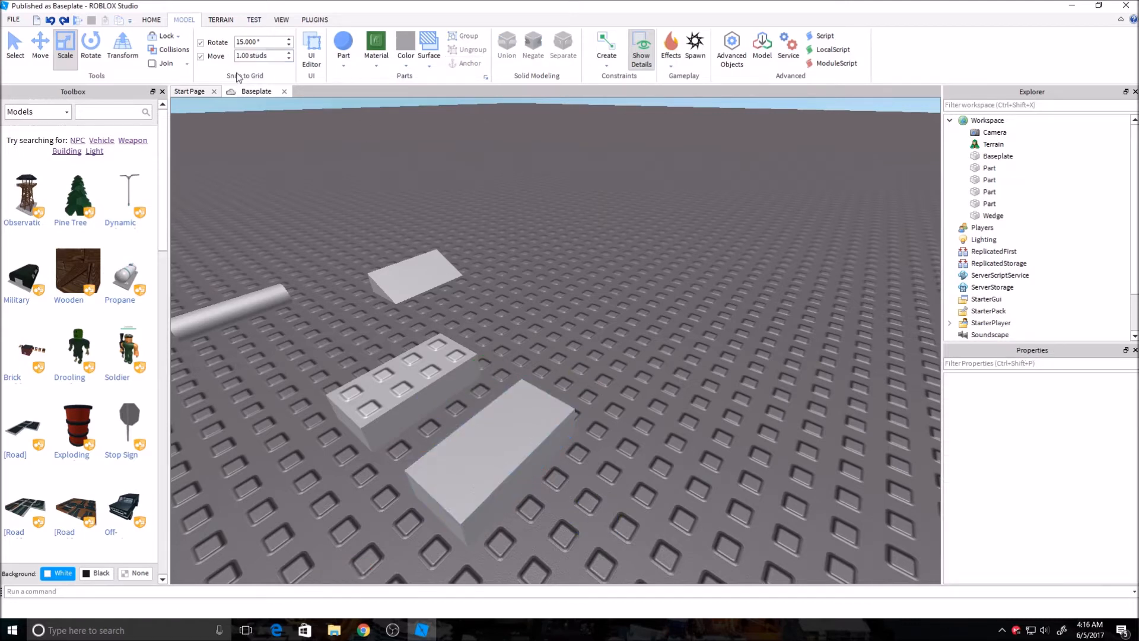
left_click(501, 435)
double_click(249, 42)
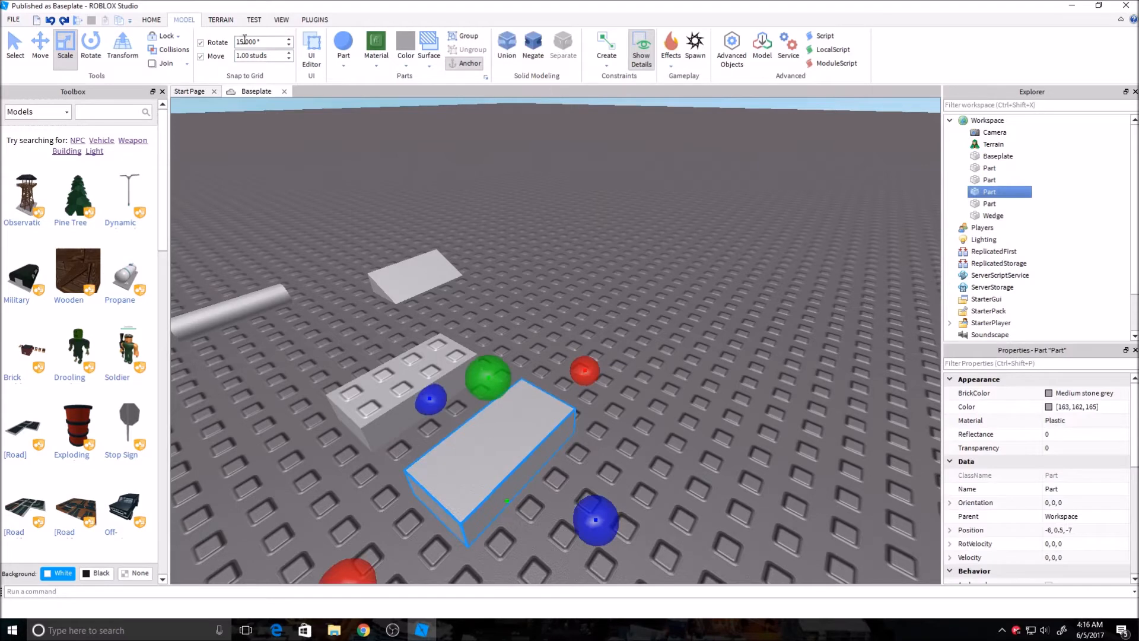
type("90")
key("Return")
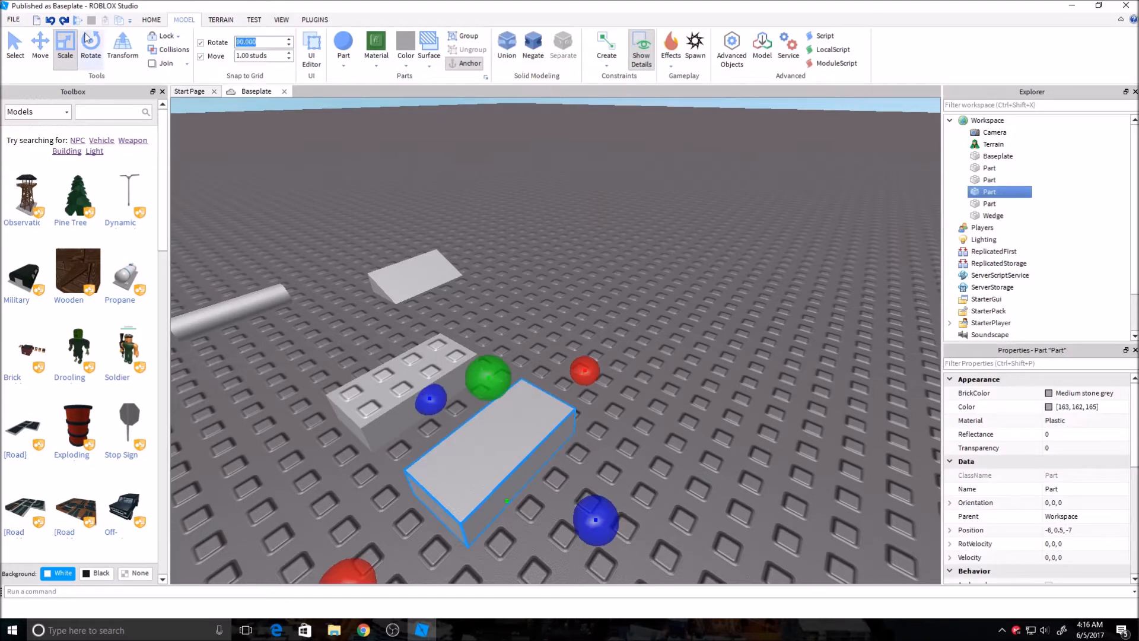
left_click(90, 44)
left_click_drag(592, 363, 749, 224)
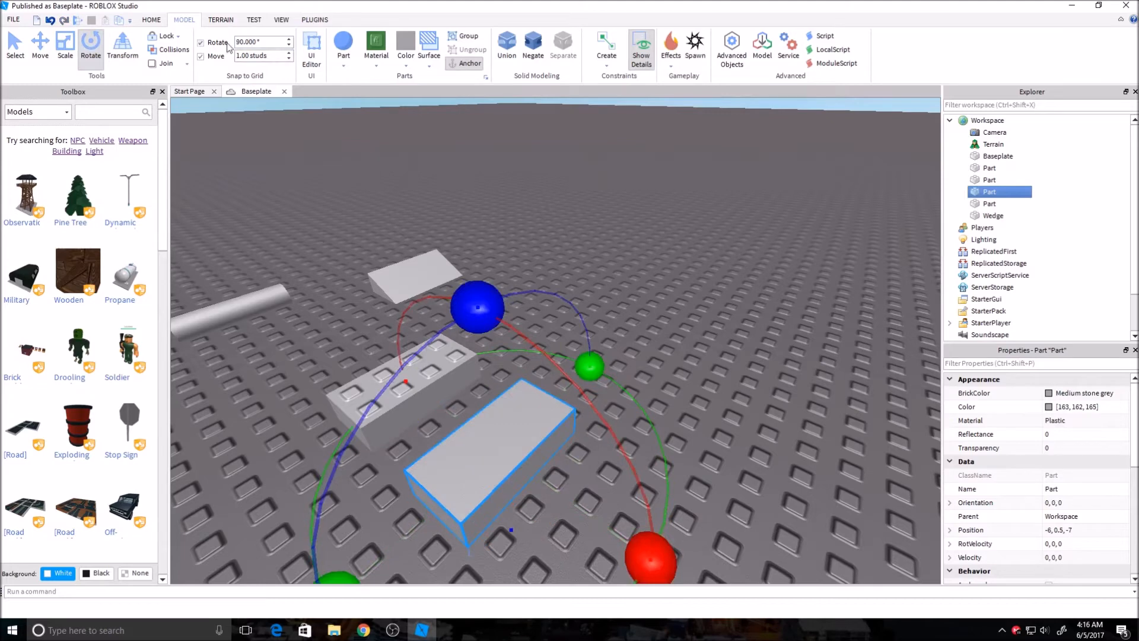
Step: Change the rotation snap to 15 degrees and return to the Select tool
double_click(250, 41)
type("15")
key("Return")
left_click(626, 192)
mouse_move(817, 250)
right_mouse_down()
mouse_move(586, 250)
mouse_move(395, 107)
right_mouse_up()
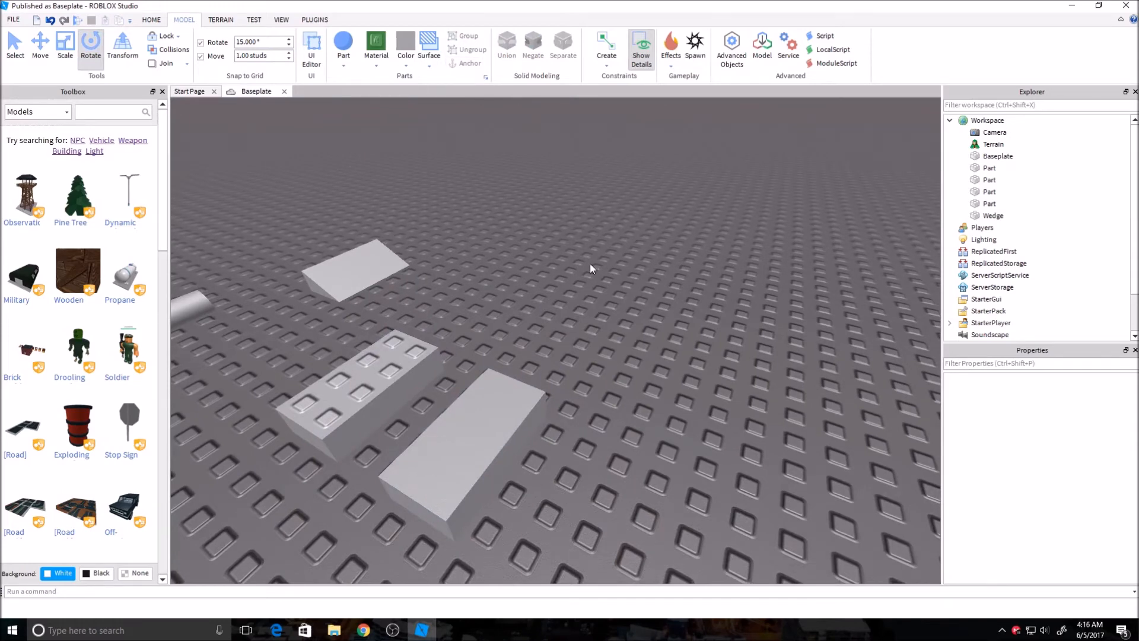
key("ctrl+1")
Step: Duplicate the flat grey brick onto open ground and stretch it into a long thin bar
left_click(493, 408)
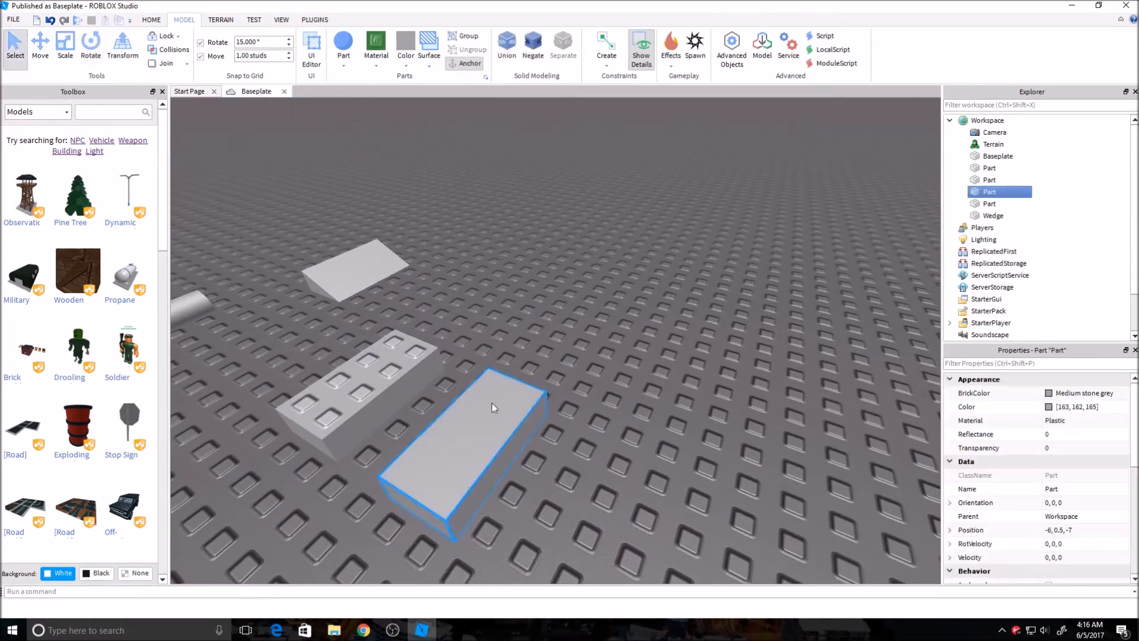
key("ctrl+d")
left_click_drag(499, 445, 649, 458)
scroll(649, 458, "up", 3)
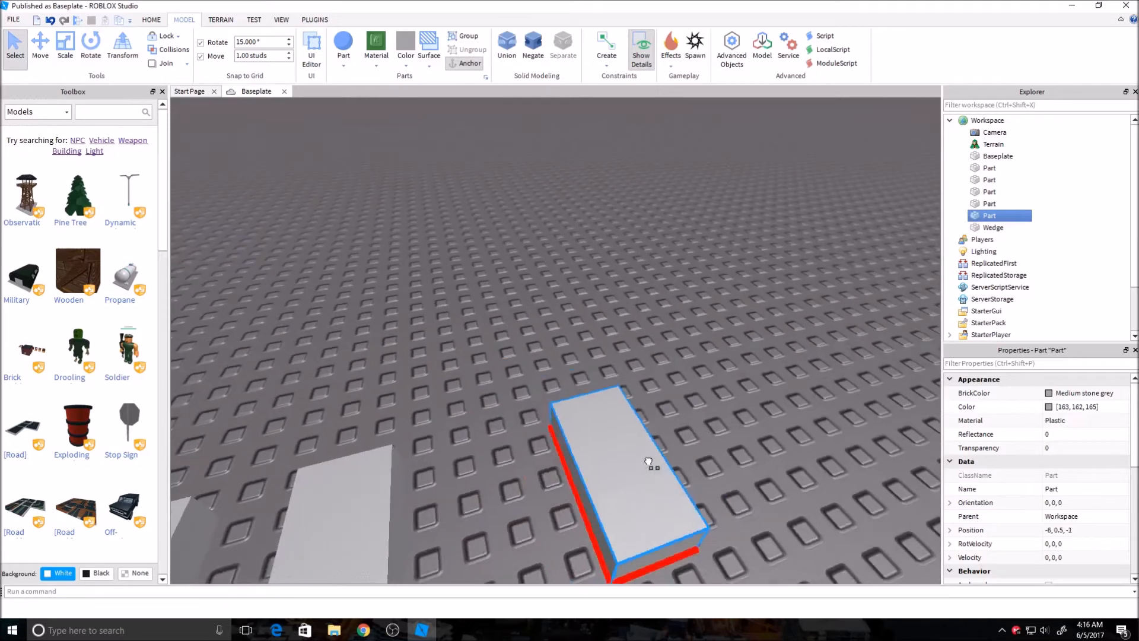
key("ctrl+3")
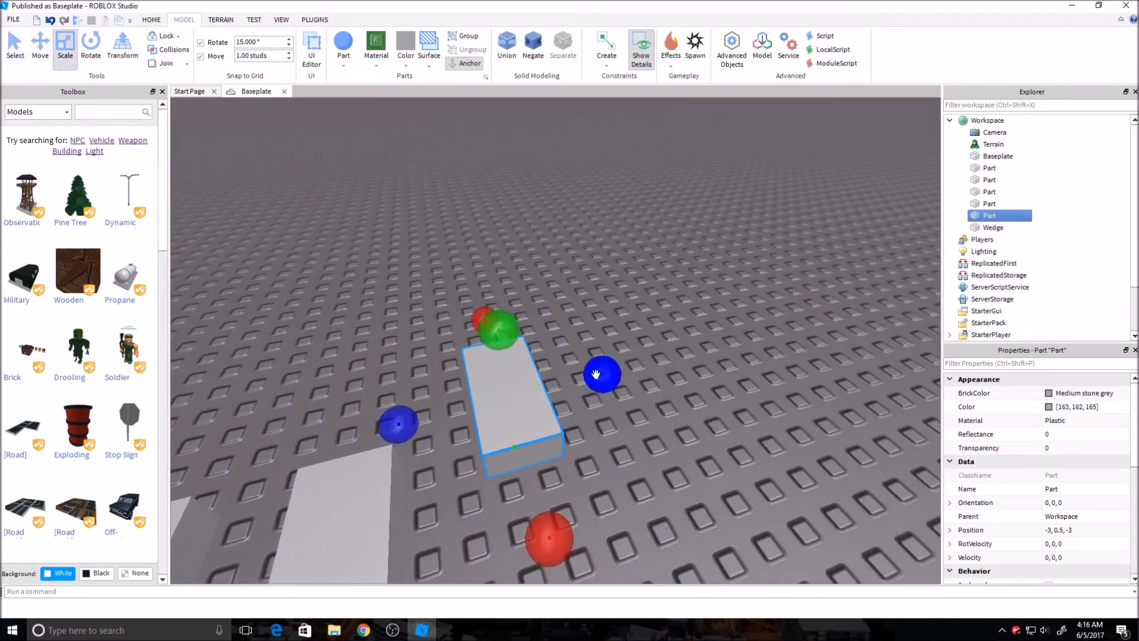
left_click_drag(600, 374, 703, 348)
right_click_drag(704, 347, 534, 374)
left_click_drag(569, 499, 387, 400)
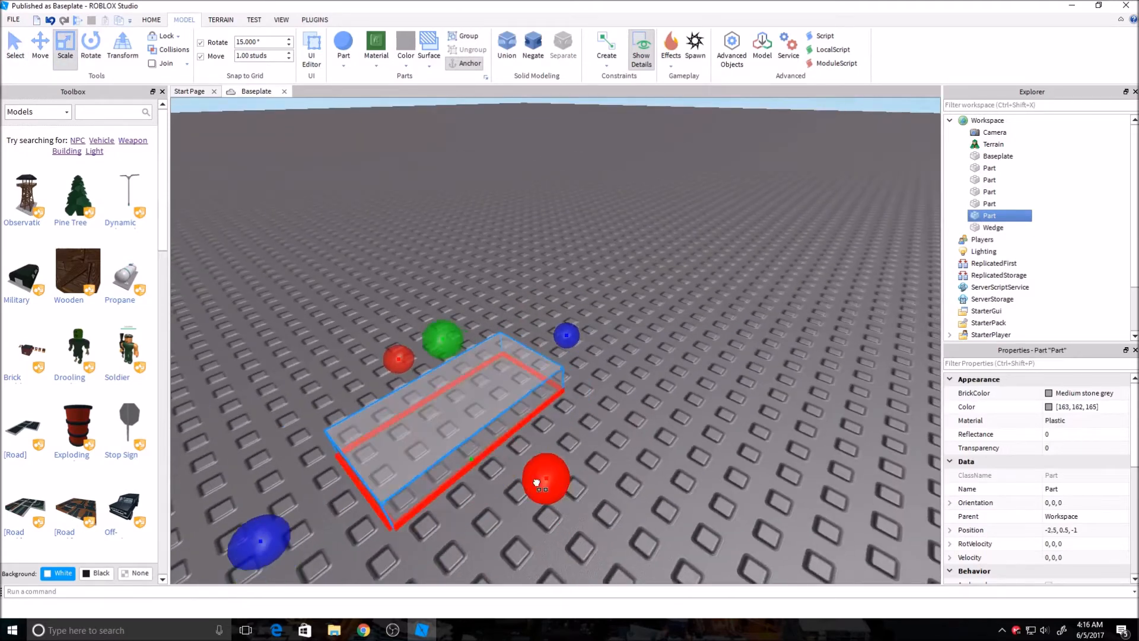
Step: Duplicate the bar in line with the first and raise both into tall wall panels
key("ctrl+1")
key("ctrl+d")
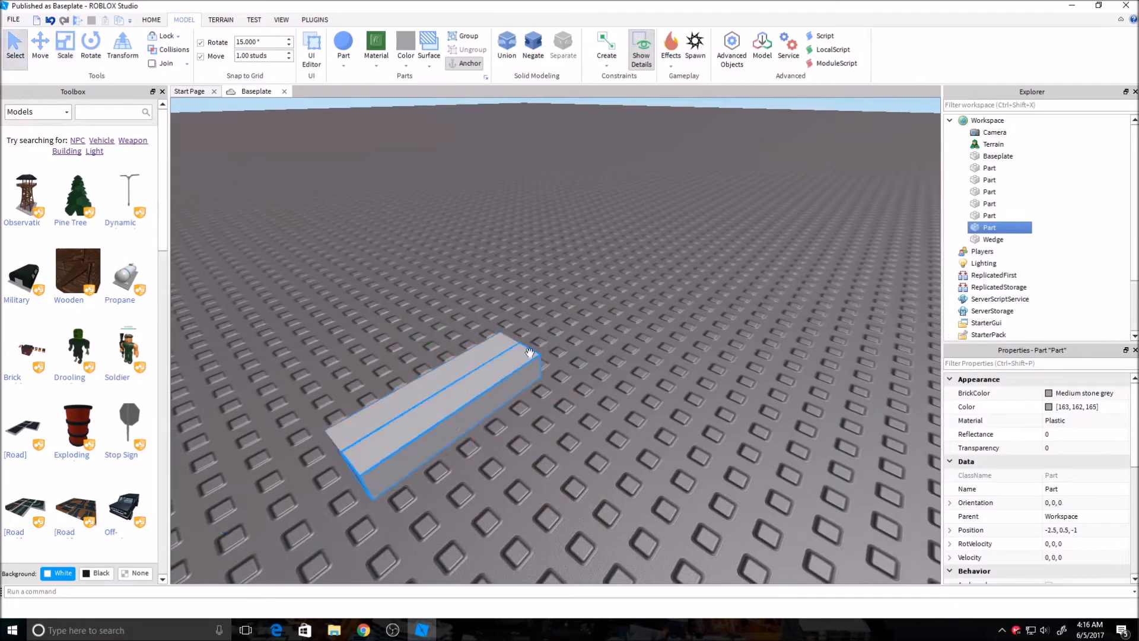
mouse_move(427, 392)
left_mouse_down()
mouse_move(627, 307)
mouse_move(561, 303)
left_mouse_up()
left_click(65, 45)
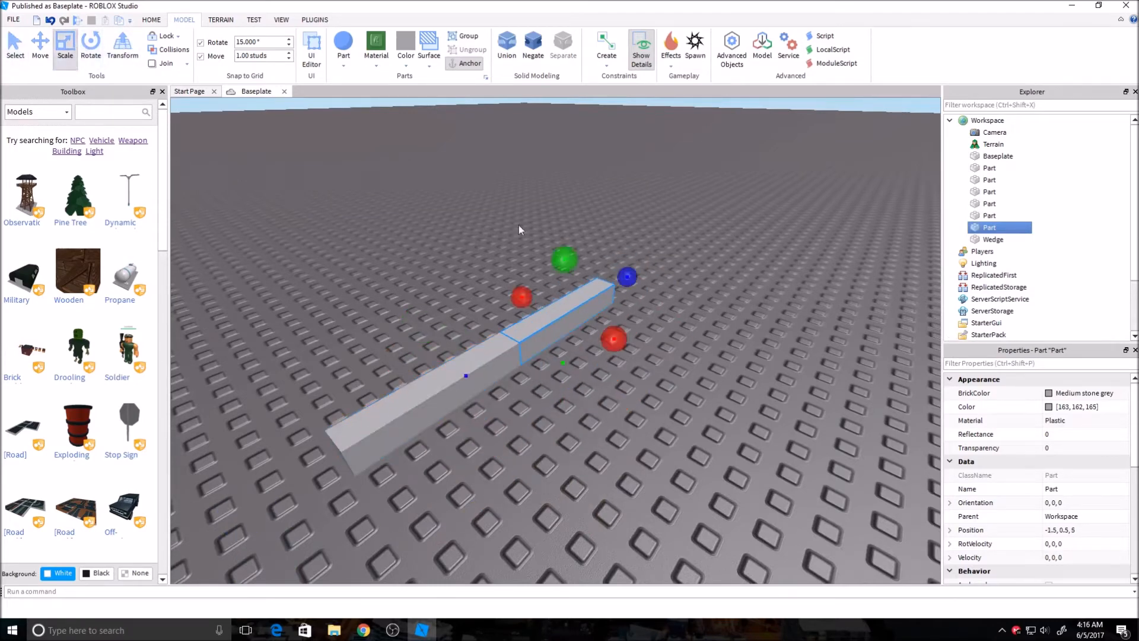
left_click_drag(564, 262, 549, 147)
left_click(450, 380)
left_click_drag(449, 405, 435, 263)
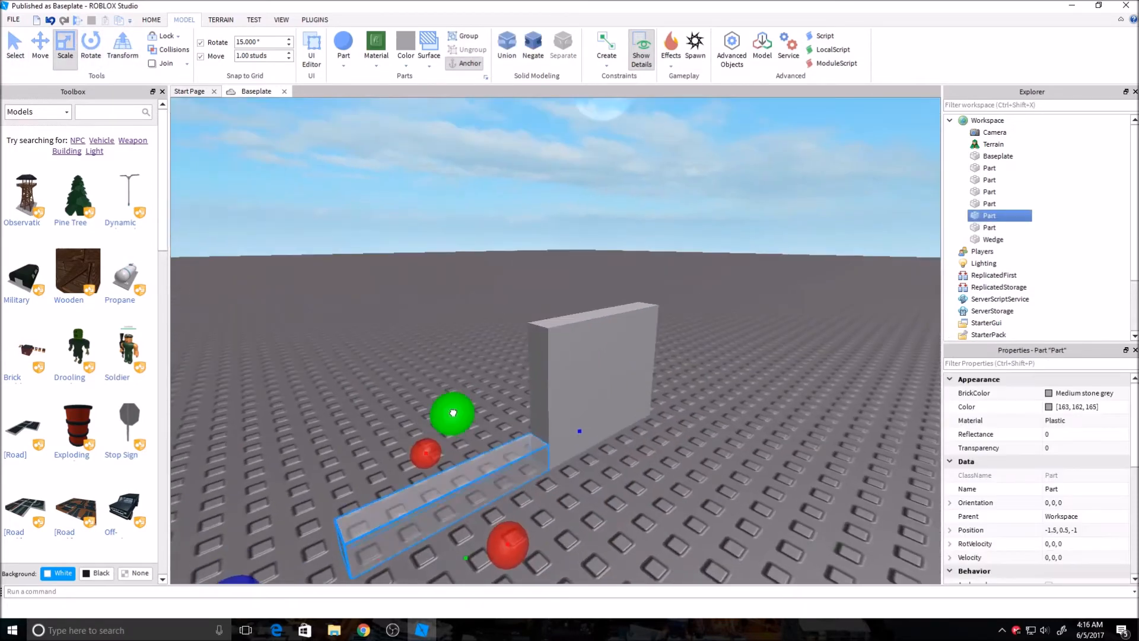
Step: Union the two panels into one wall, shift it one stud, then separate them again
key("ctrl+2")
key("ctrl+4")
key("ctrl+1")
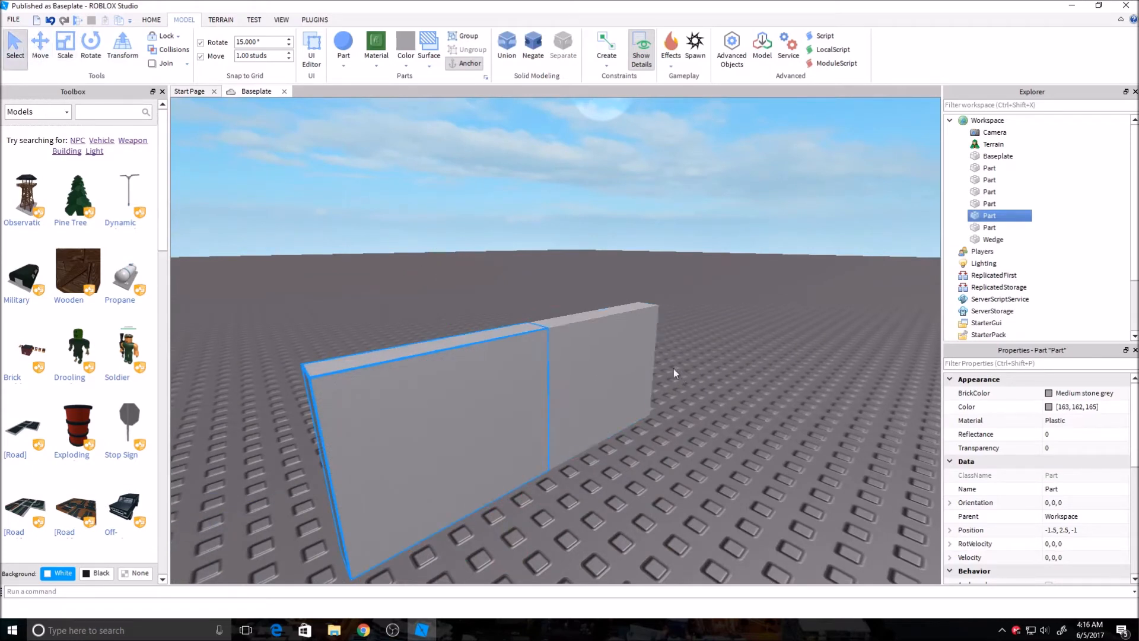
left_click(605, 356, "ctrl")
left_click(506, 46)
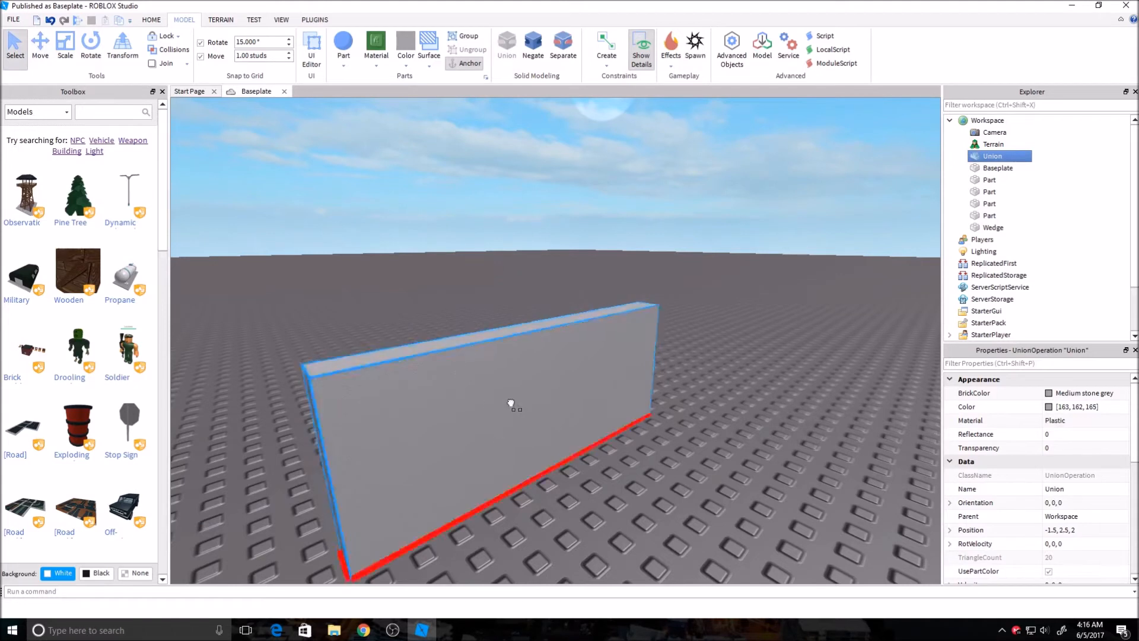
left_click_drag(461, 361, 555, 411)
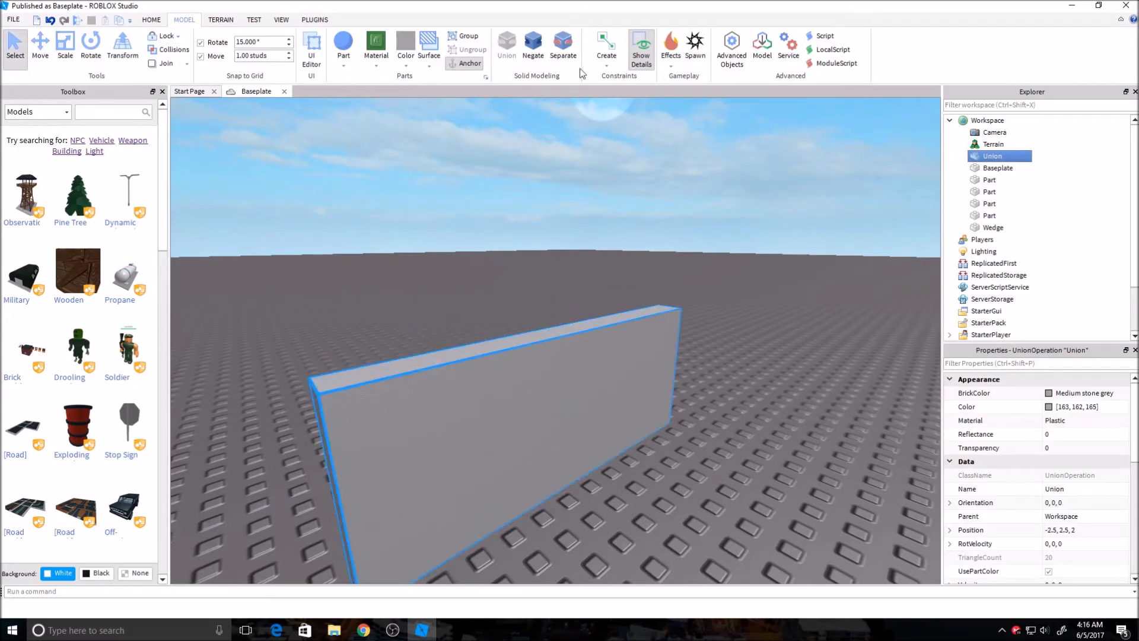
left_click(563, 45)
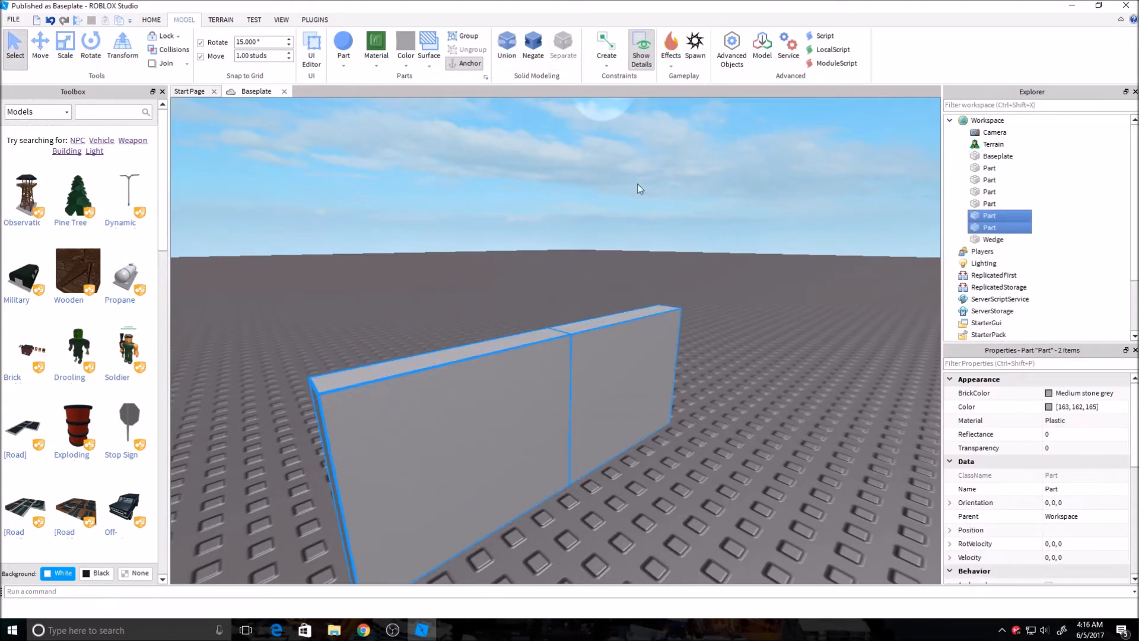
Step: Reposition the right panel against the wall and widen it so it passes through
left_click(707, 411)
mouse_move(629, 370)
left_mouse_down()
mouse_move(662, 434)
mouse_move(498, 449)
left_mouse_up()
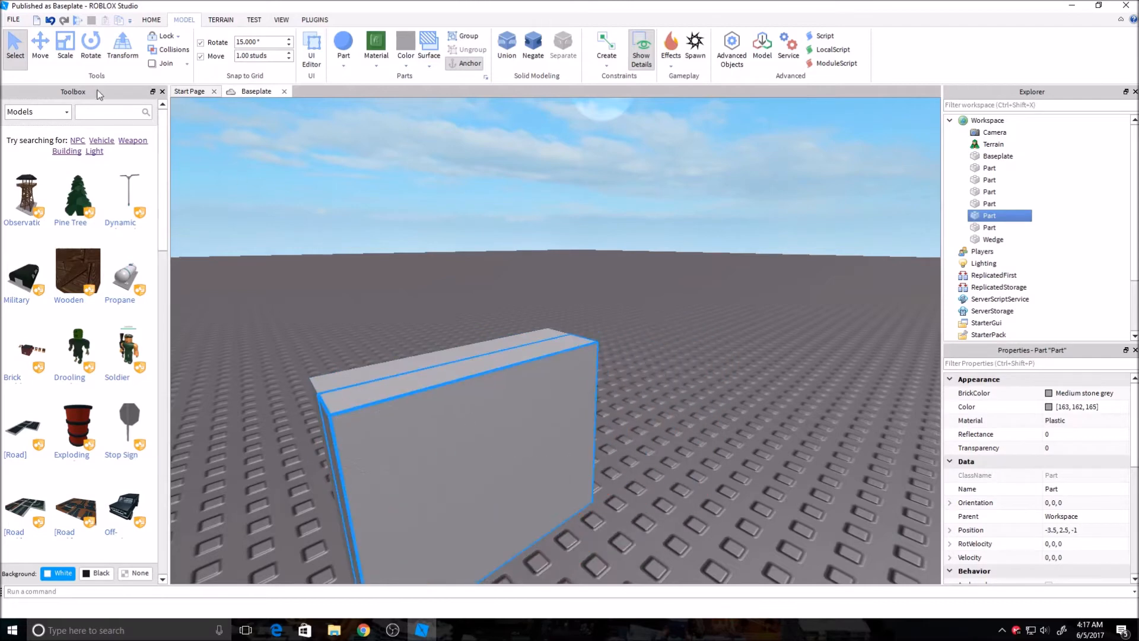
key("ctrl+3")
right_click_drag(526, 339, 508, 331)
scroll(508, 331, "down", 3)
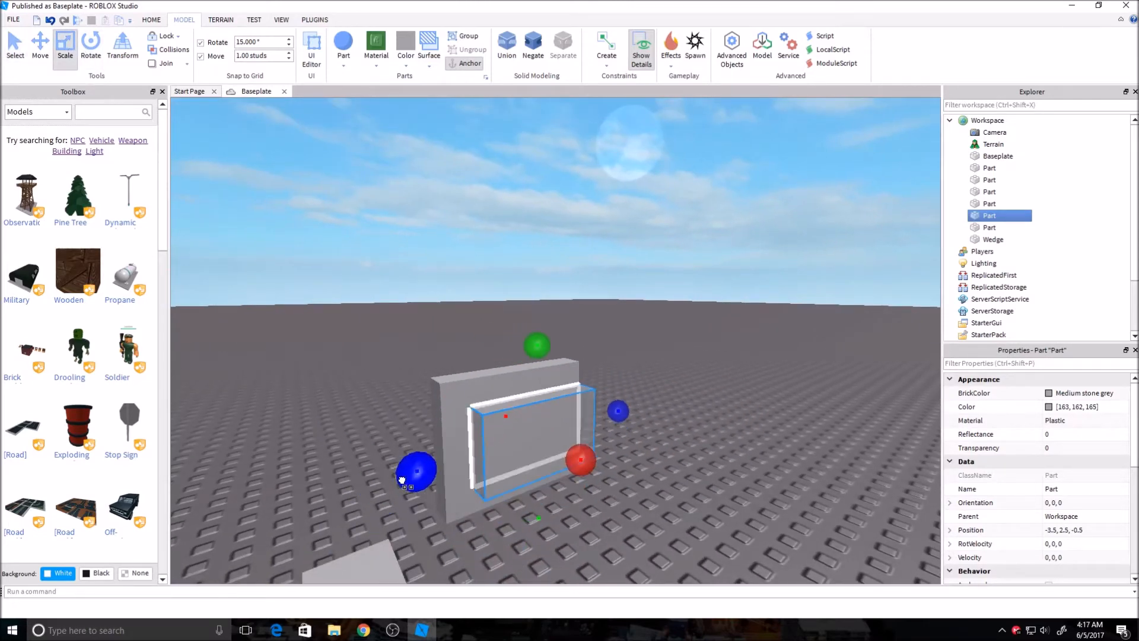
right_click_drag(534, 401, 388, 392)
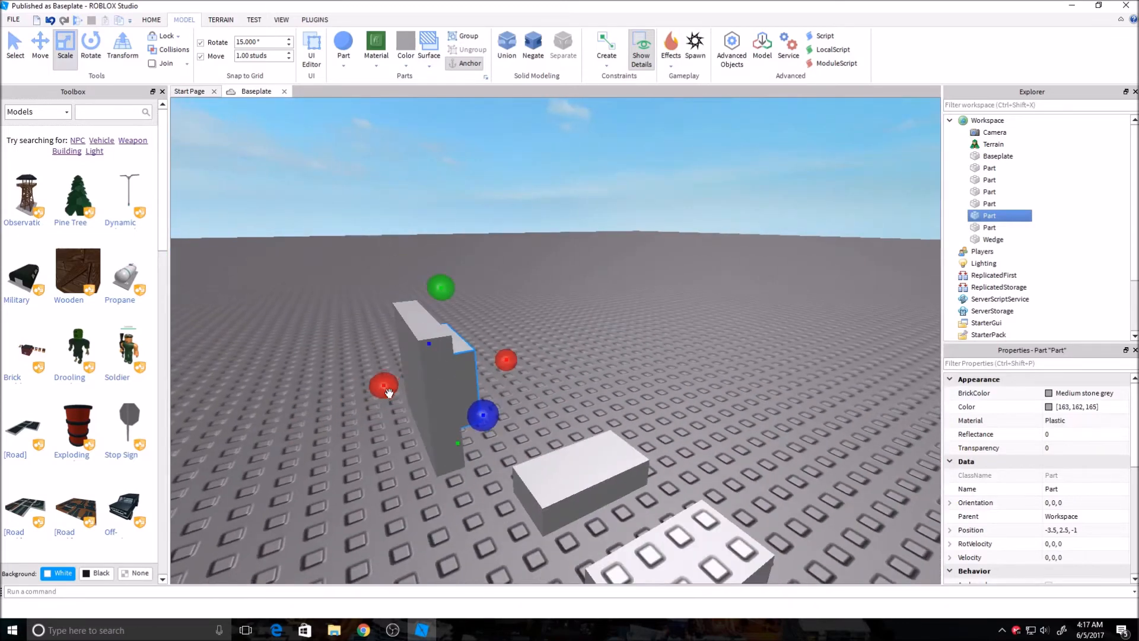
left_click_drag(386, 389, 367, 396)
left_click(15, 45)
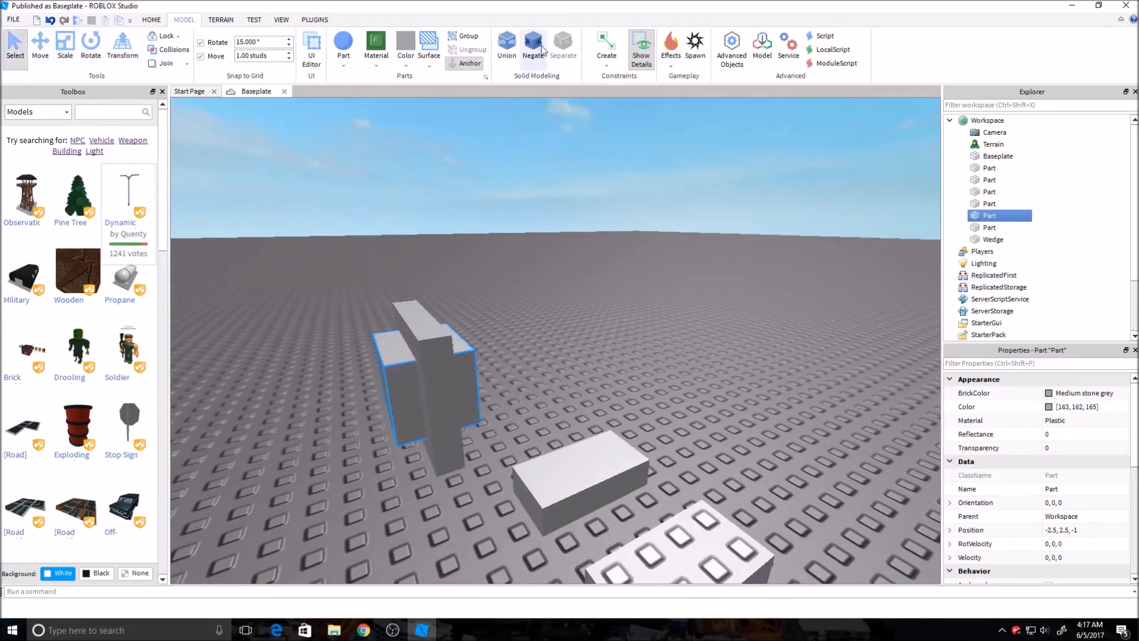
Step: Negate the panel and union it with the wall to cut a rectangular opening
left_click(534, 45)
left_click(436, 383, "ctrl")
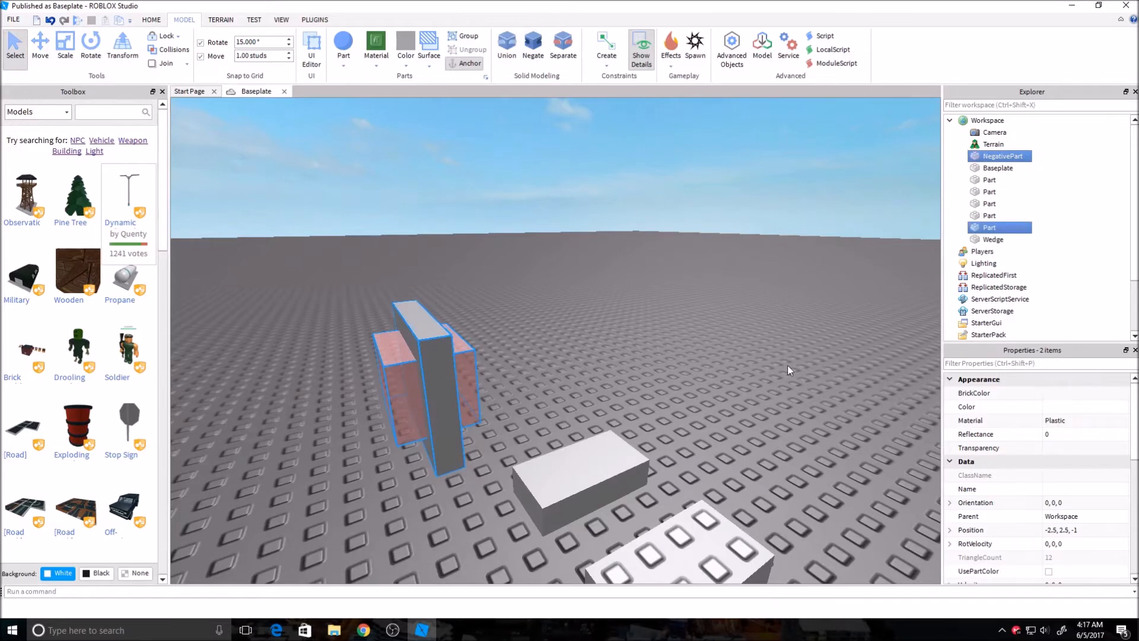
left_click(509, 45)
right_click_drag(575, 165, 588, 291)
Step: Separate the union back into wall and cutter and clear the selection
left_click(534, 419)
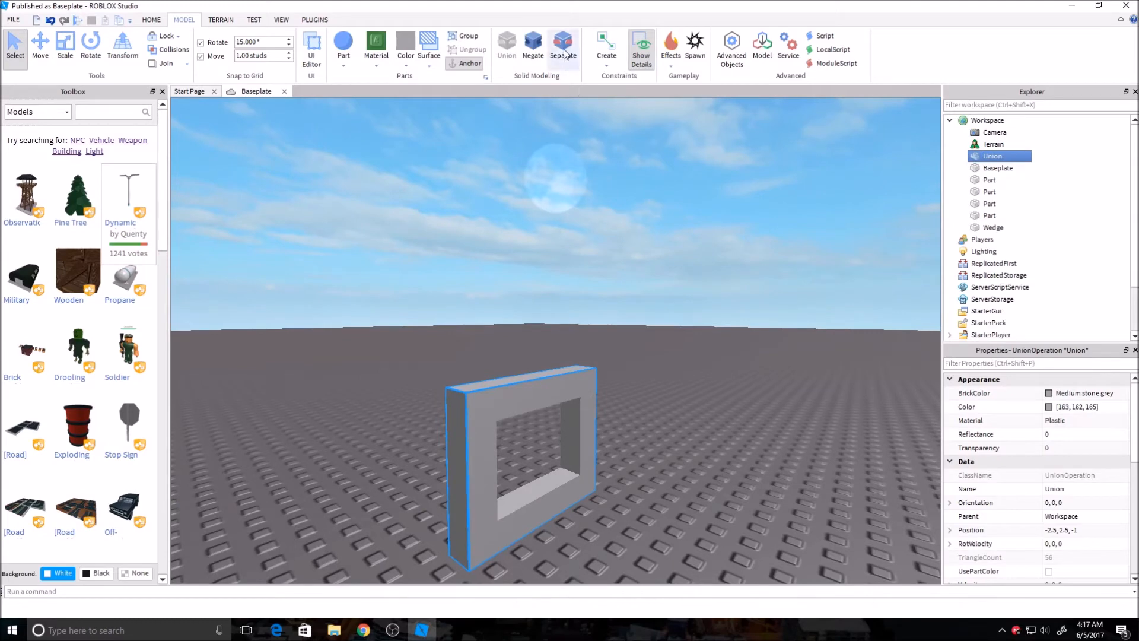
left_click(563, 44)
left_click(641, 256)
mouse_move(641, 256)
right_mouse_down()
mouse_move(591, 344)
mouse_move(604, 235)
mouse_move(622, 243)
mouse_move(641, 231)
right_mouse_up()
left_click(606, 64)
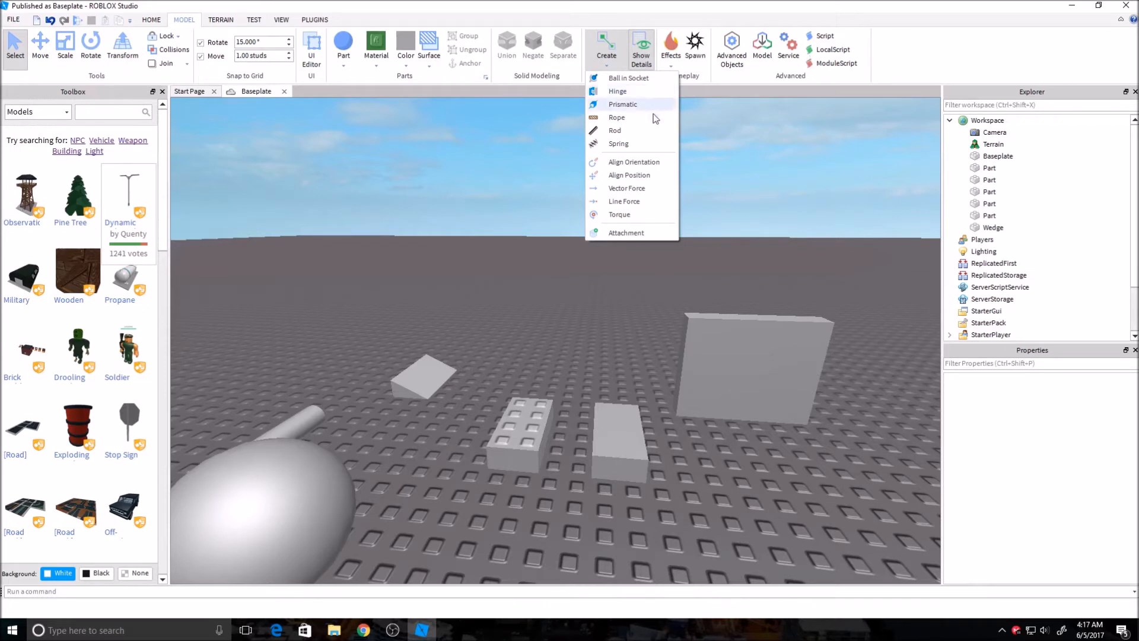
left_click(929, 54)
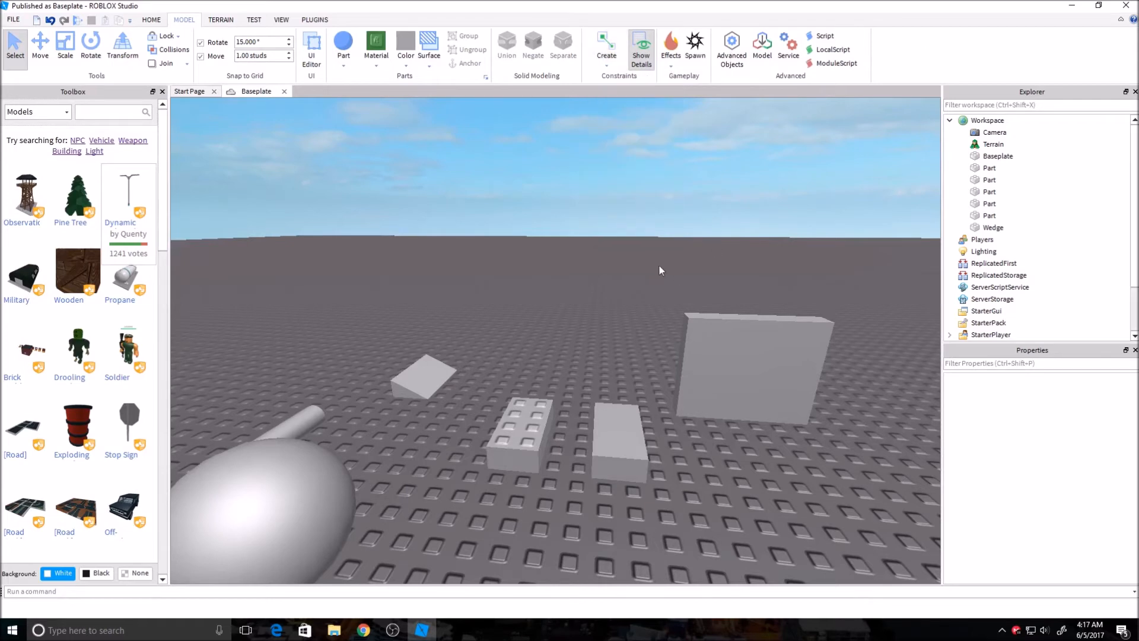
right_click_drag(660, 270, 660, 295)
left_click(563, 394)
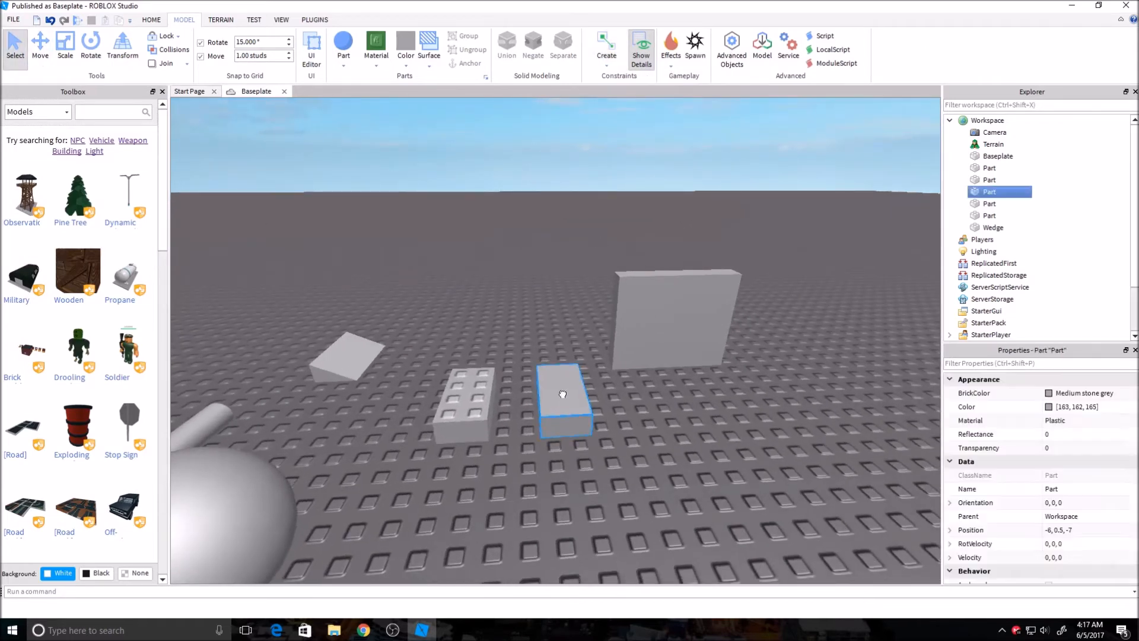
left_click(671, 64)
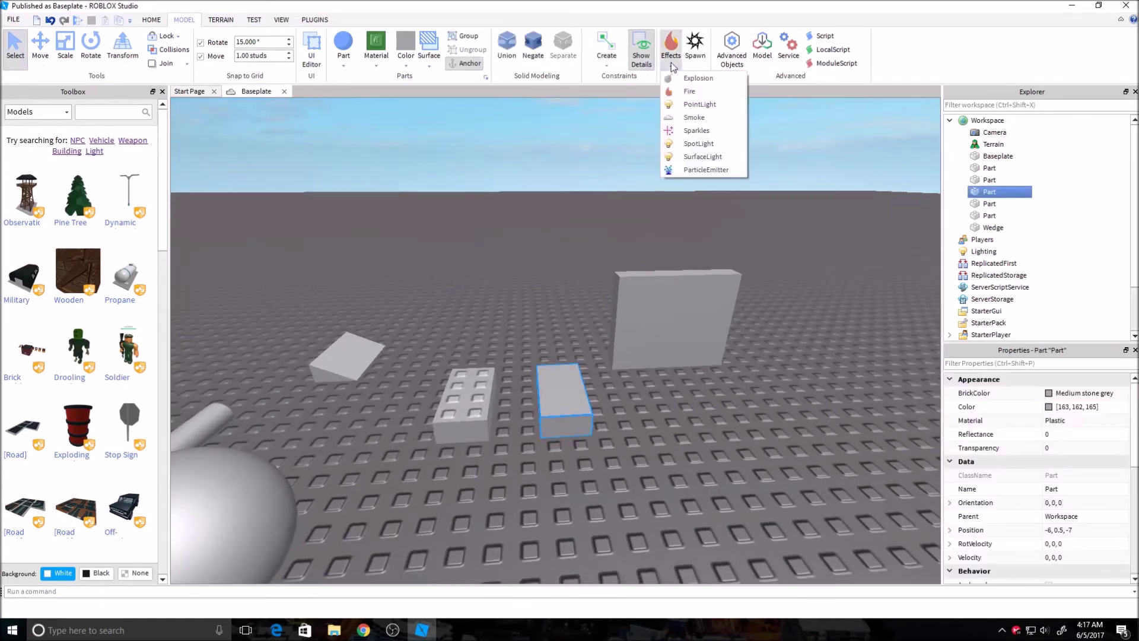
left_click(696, 92)
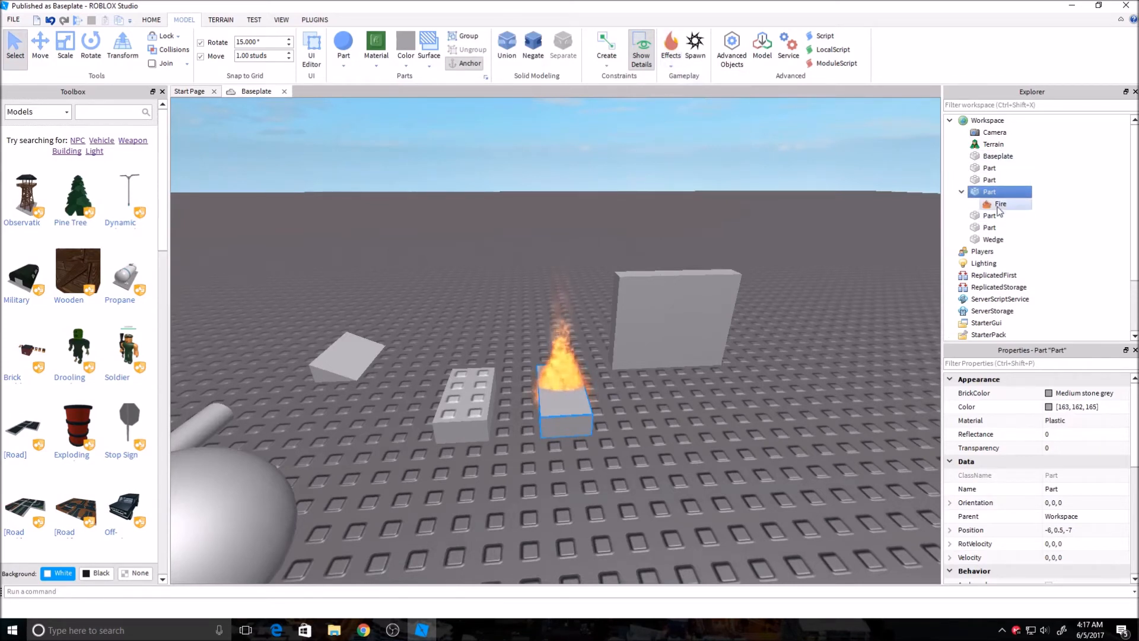
left_click(1000, 203)
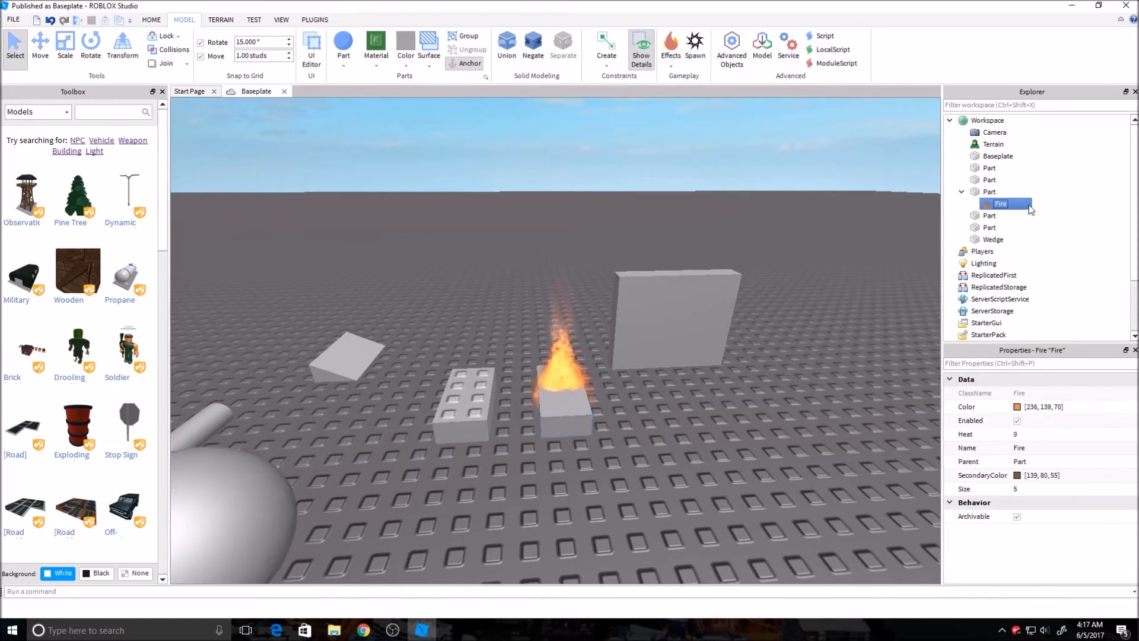
left_click(1030, 434)
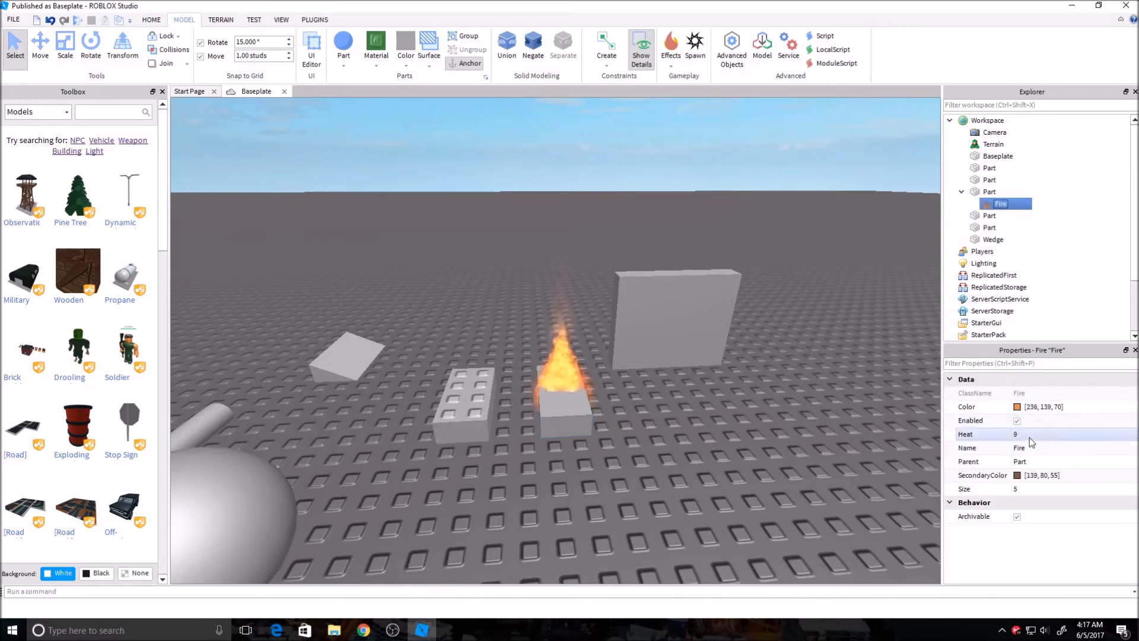
left_click(1040, 489)
type("10")
key("Return")
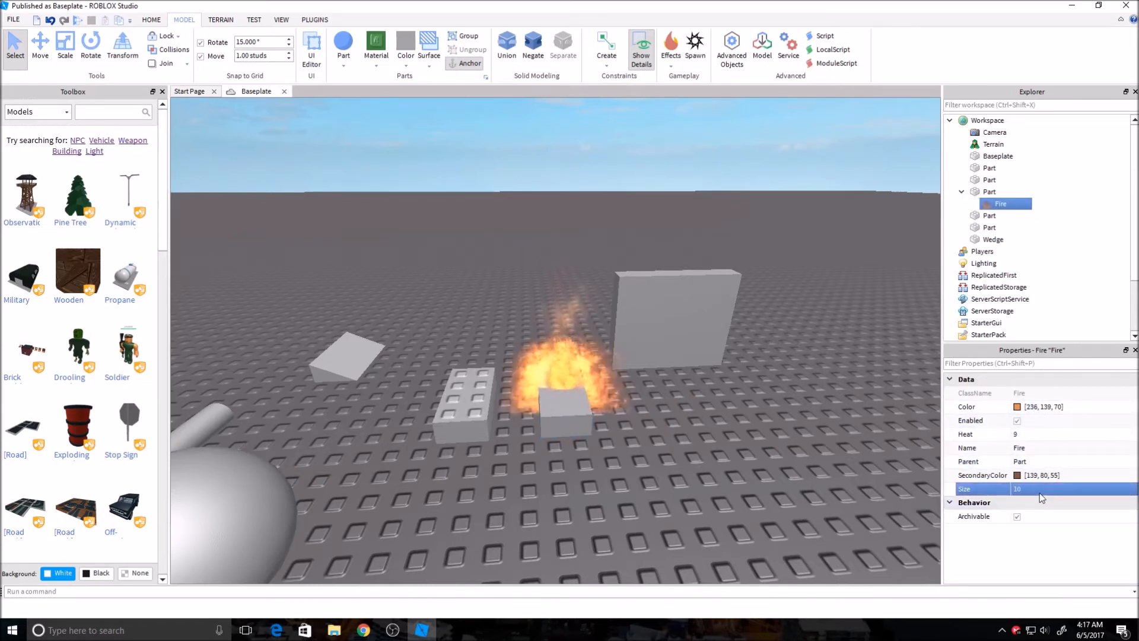
left_click(554, 403)
Step: Add a ParticleEmitter to the smooth block and inspect its Texture and Color values
left_click(671, 55)
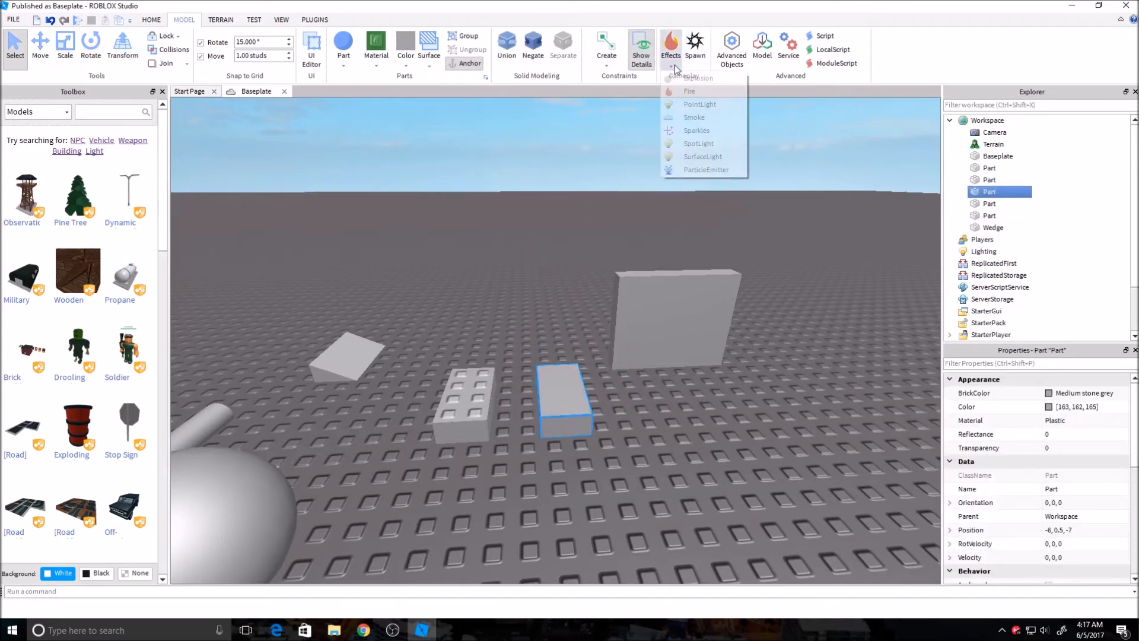
left_click(708, 171)
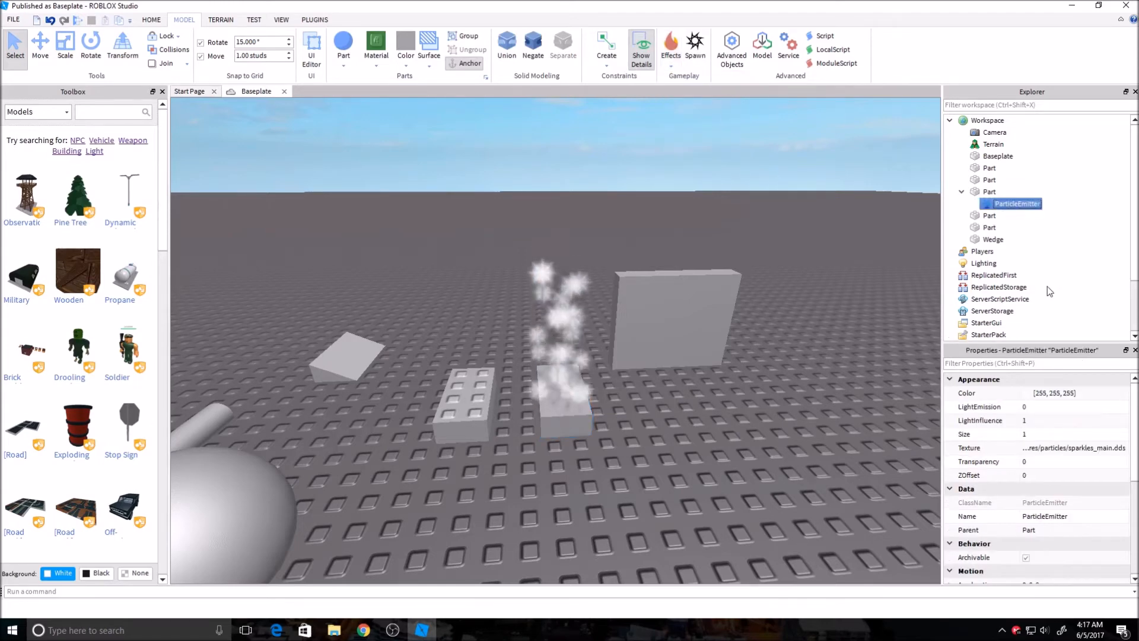
right_click_drag(538, 432, 623, 401)
double_click(1054, 448)
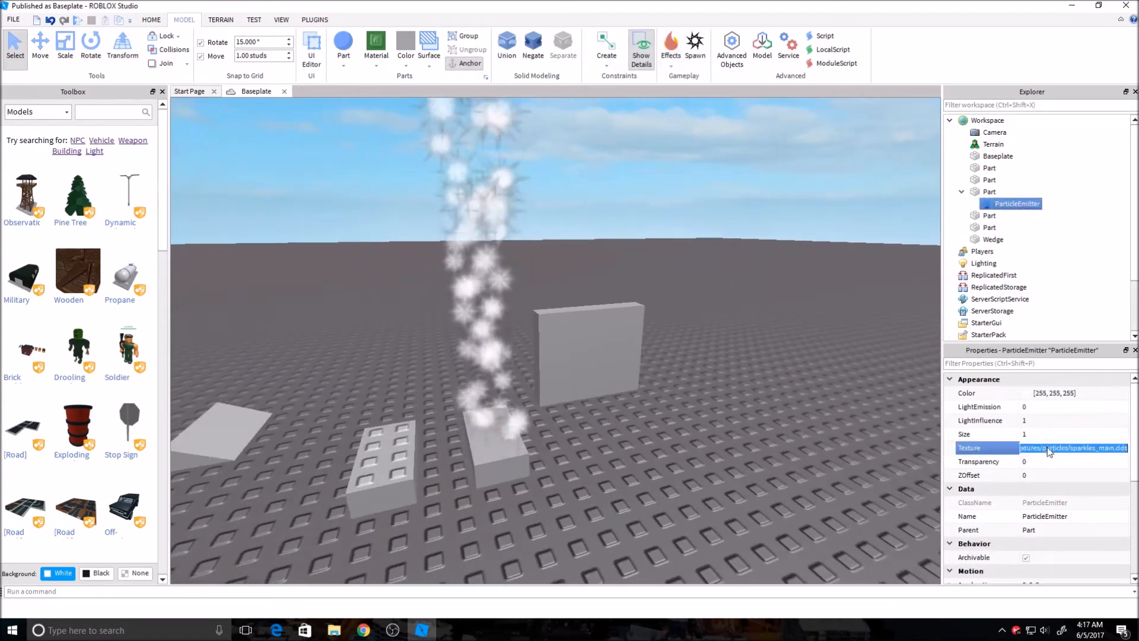
key("ctrl+a")
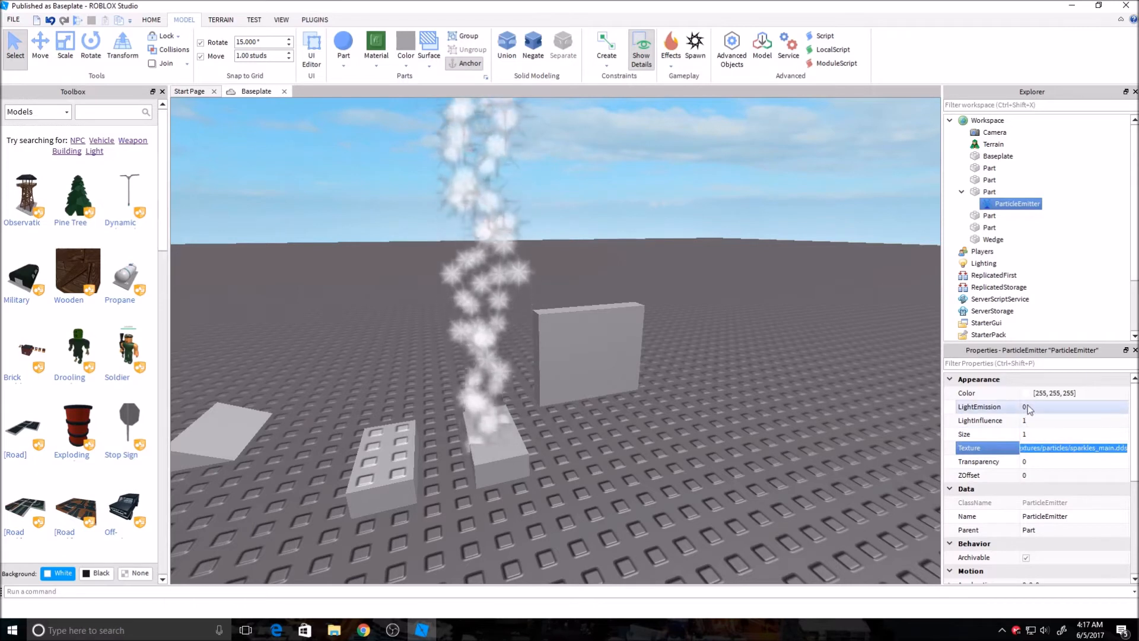
left_click(1102, 392)
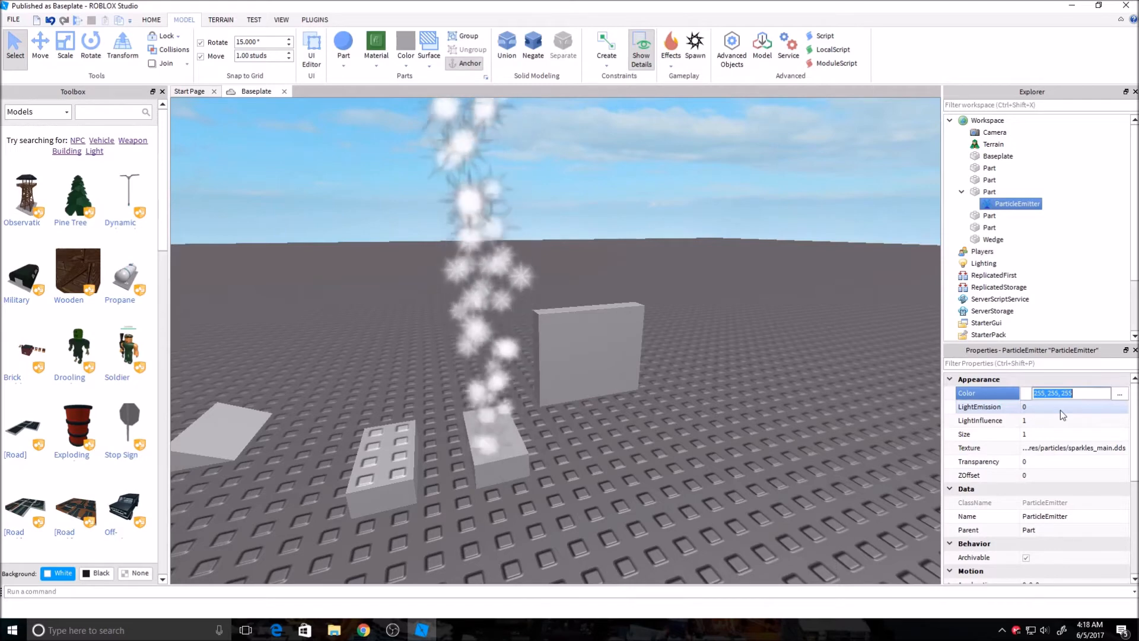
right_click_drag(567, 442, 593, 458)
Step: Delete the ParticleEmitter from the block so the sparkles disappear
left_click(538, 450)
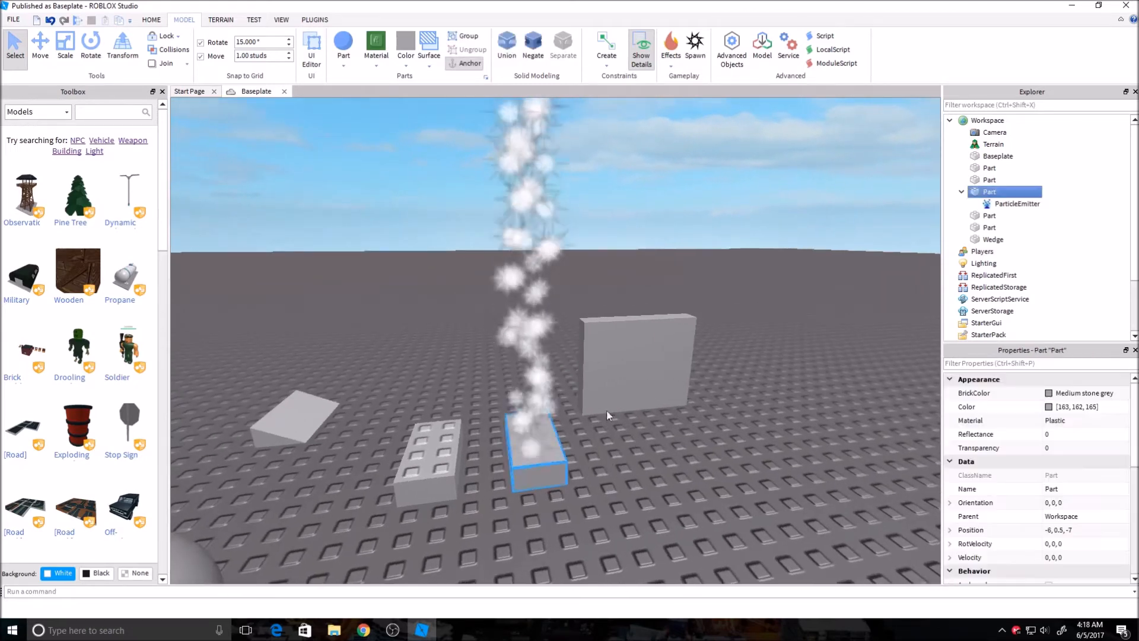
left_click(1016, 204)
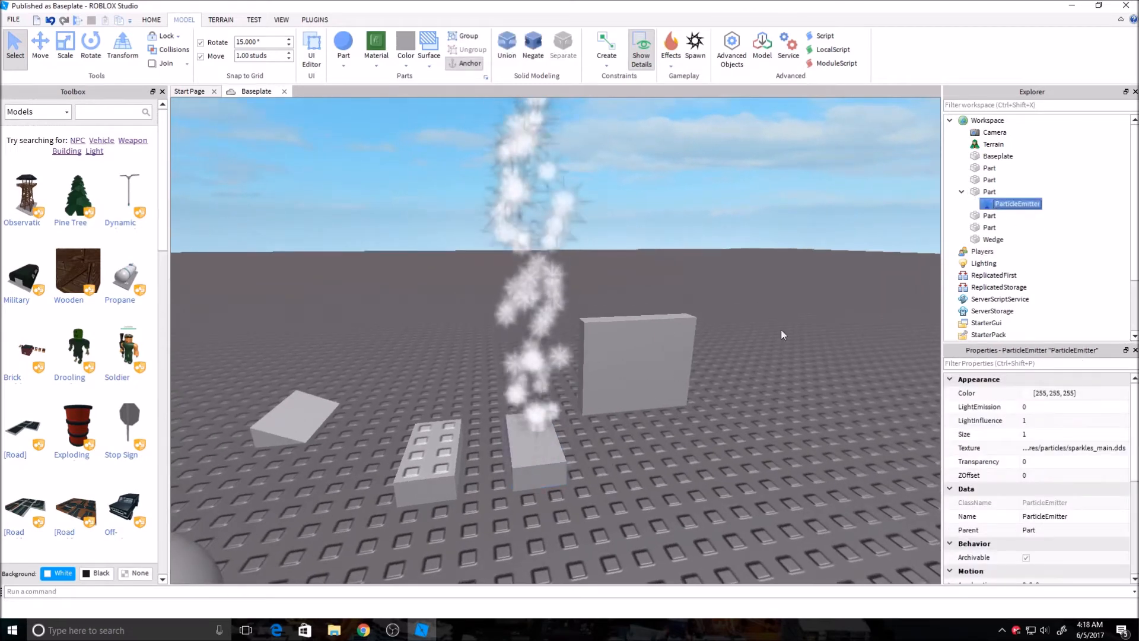
key("Delete")
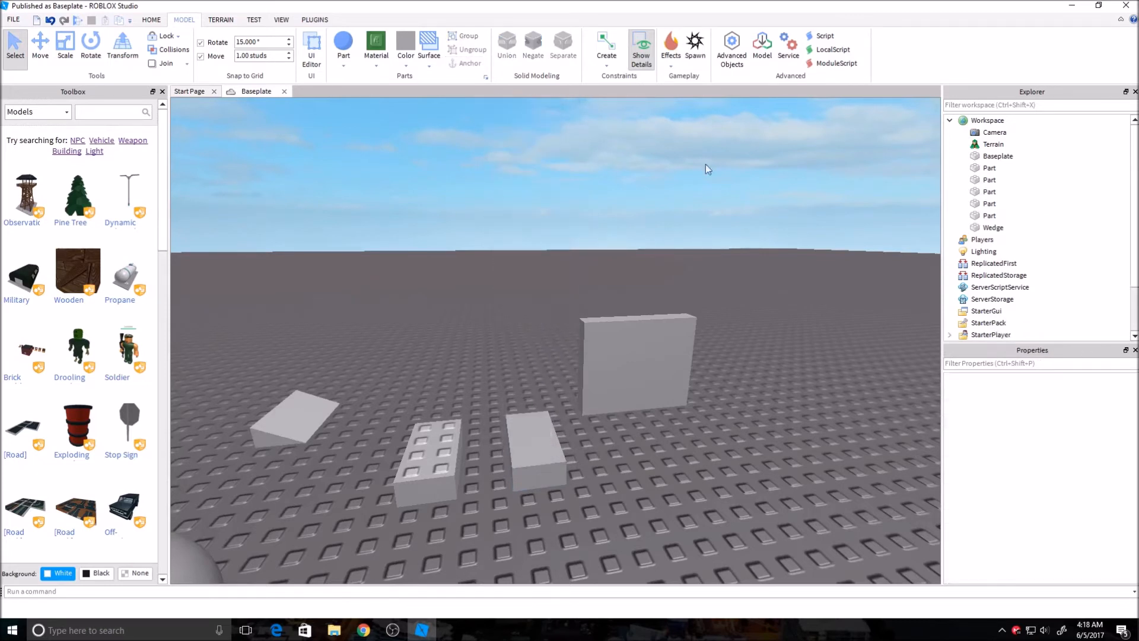
Step: Set the Lighting Ambient colour to 0, 0, 0
left_click(671, 66)
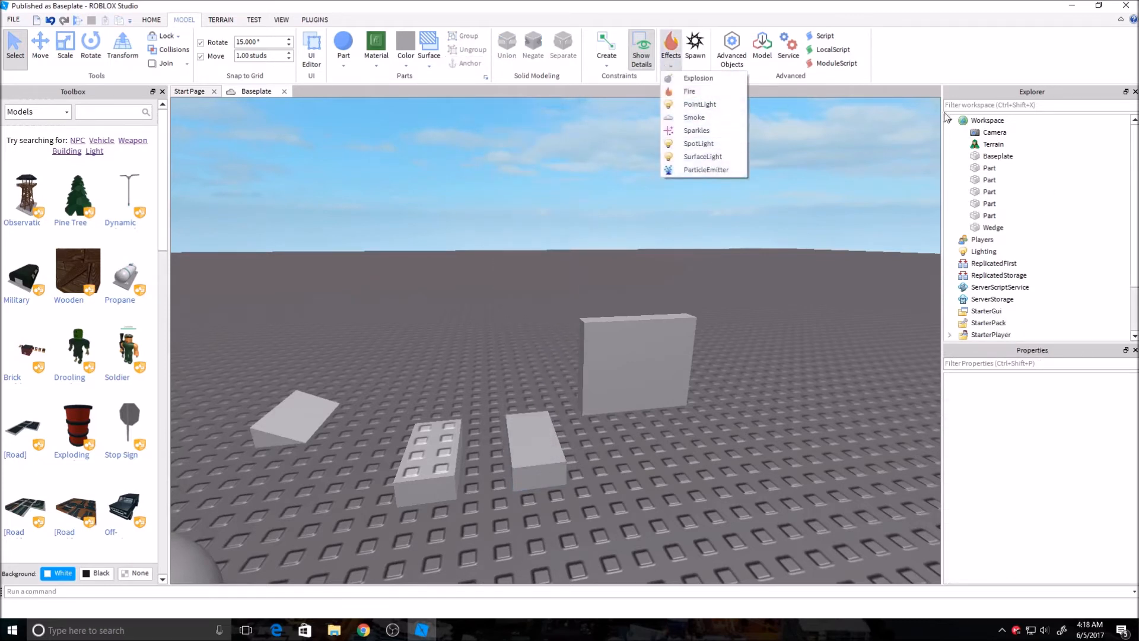
left_click(983, 251)
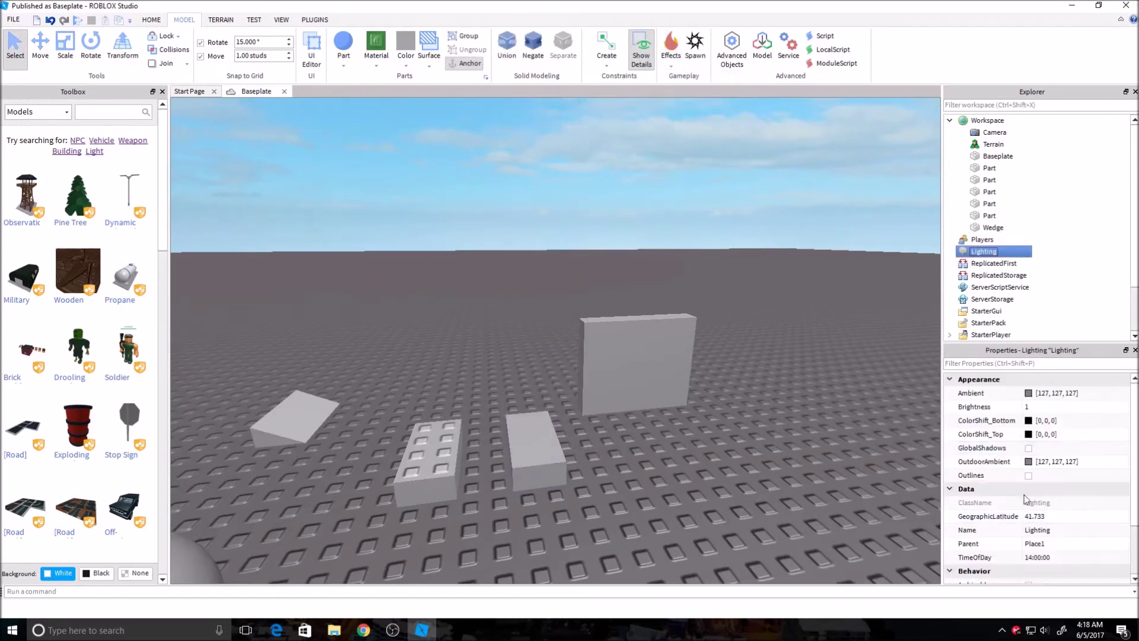
double_click(1055, 393)
type("0")
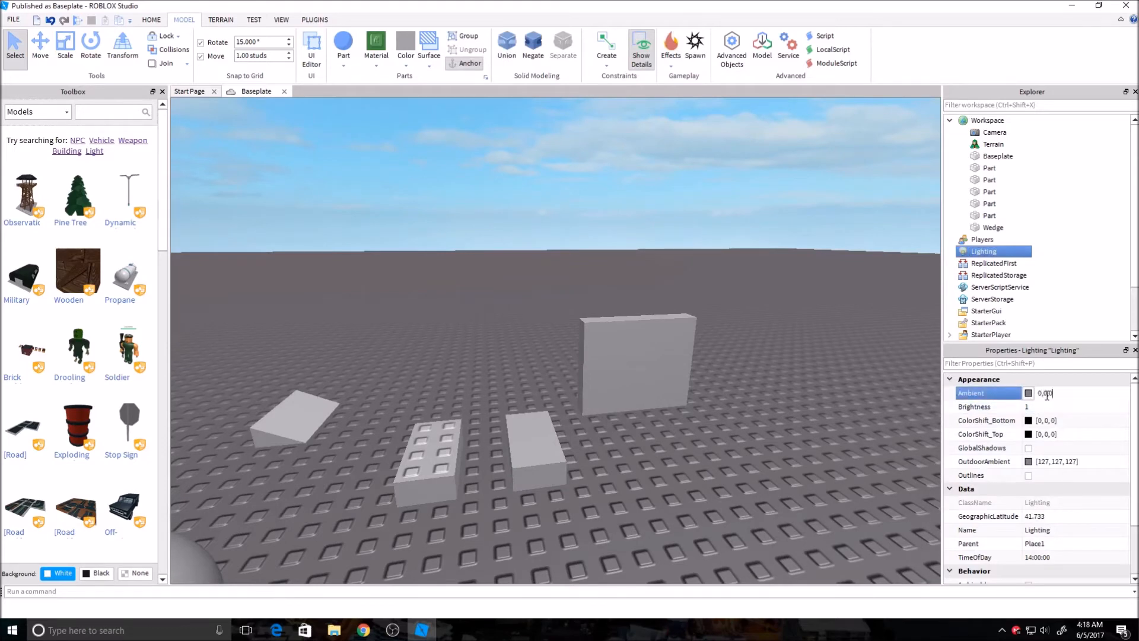
key("Return")
Step: Add a PointLight to the small block and set its Range to 10
left_click(546, 477)
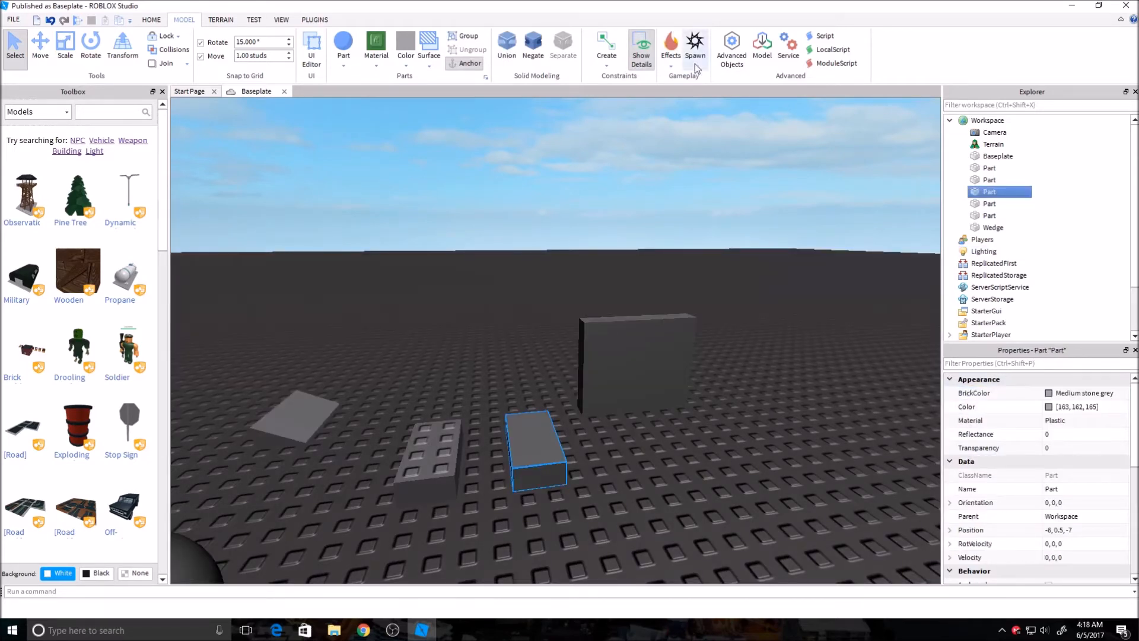
left_click(671, 54)
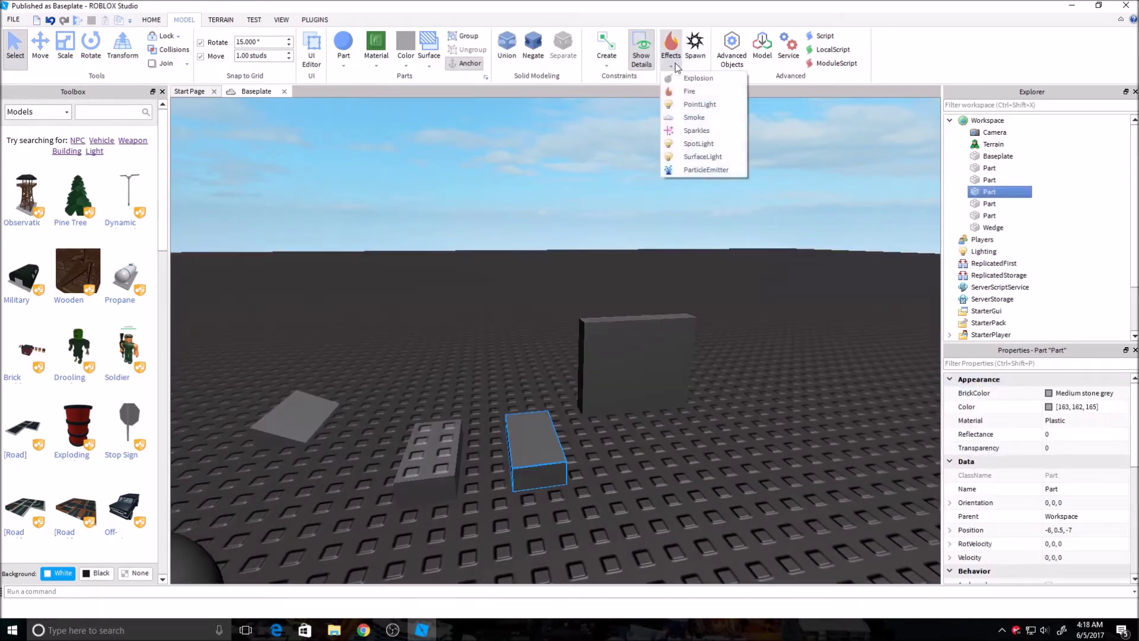
left_click(698, 104)
right_click_drag(755, 419, 732, 437)
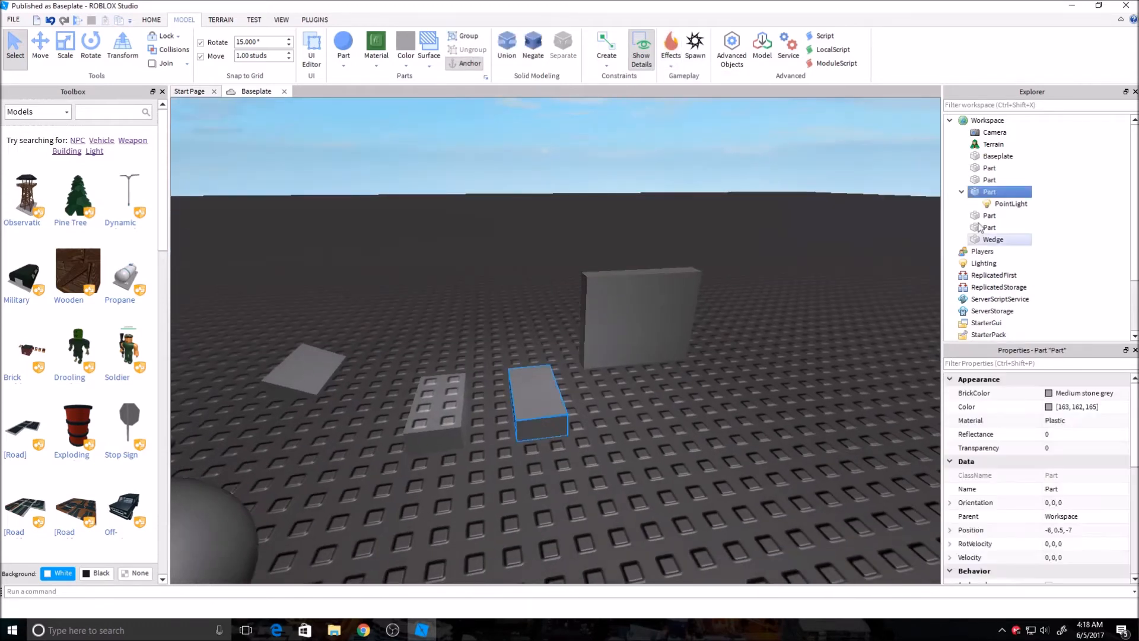
left_click(1011, 205)
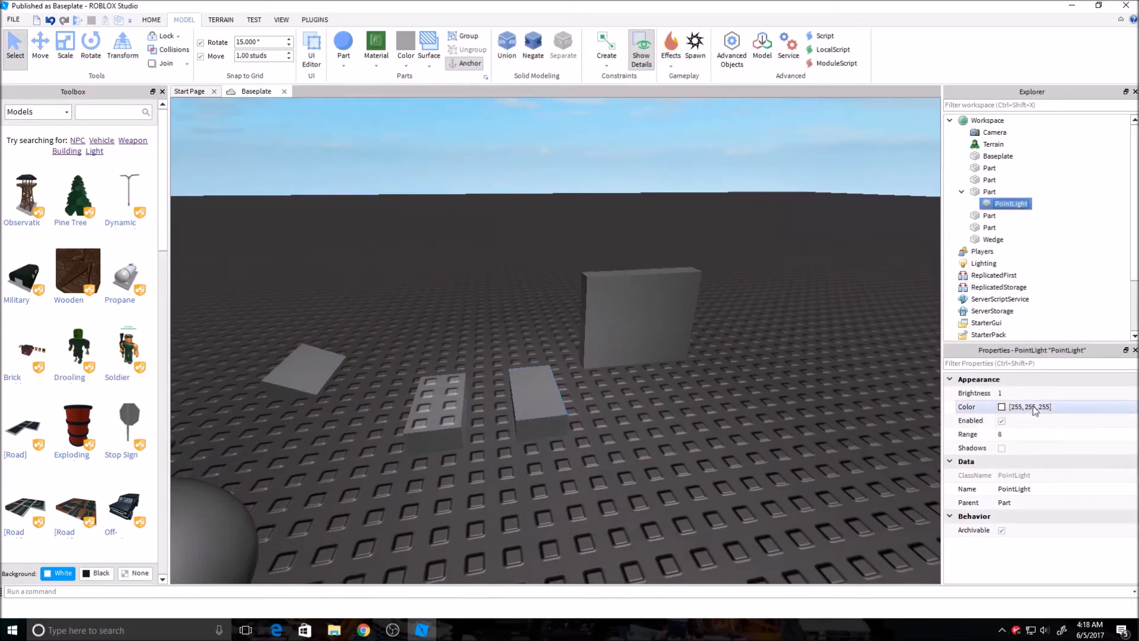
left_click(1028, 434)
type("10")
key("Return")
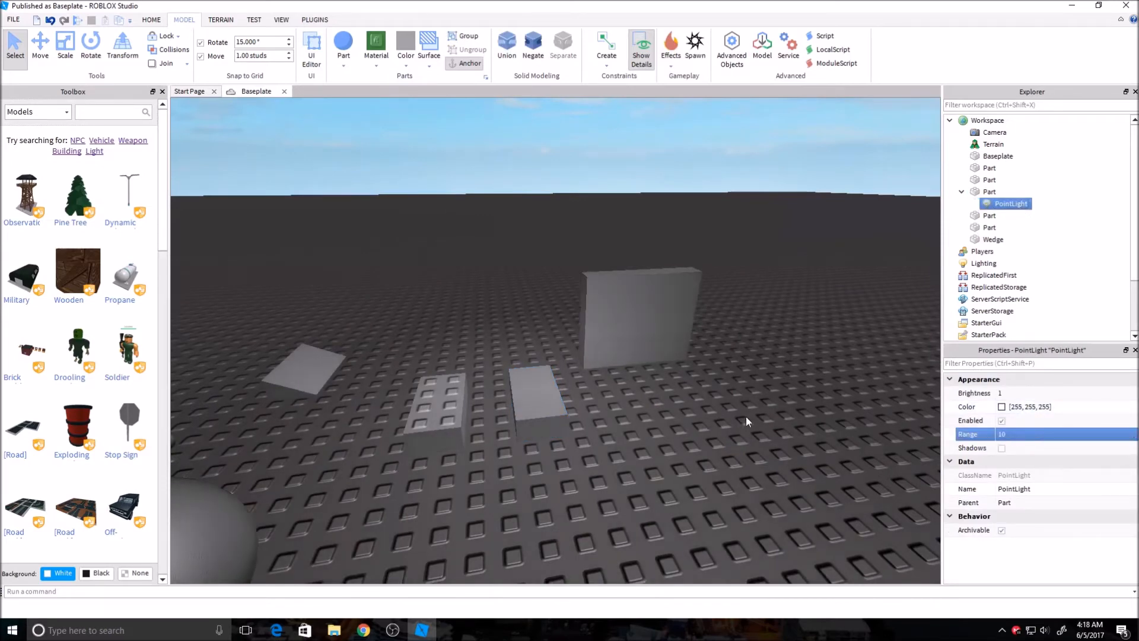
right_click_drag(748, 423, 569, 422)
left_click(534, 424)
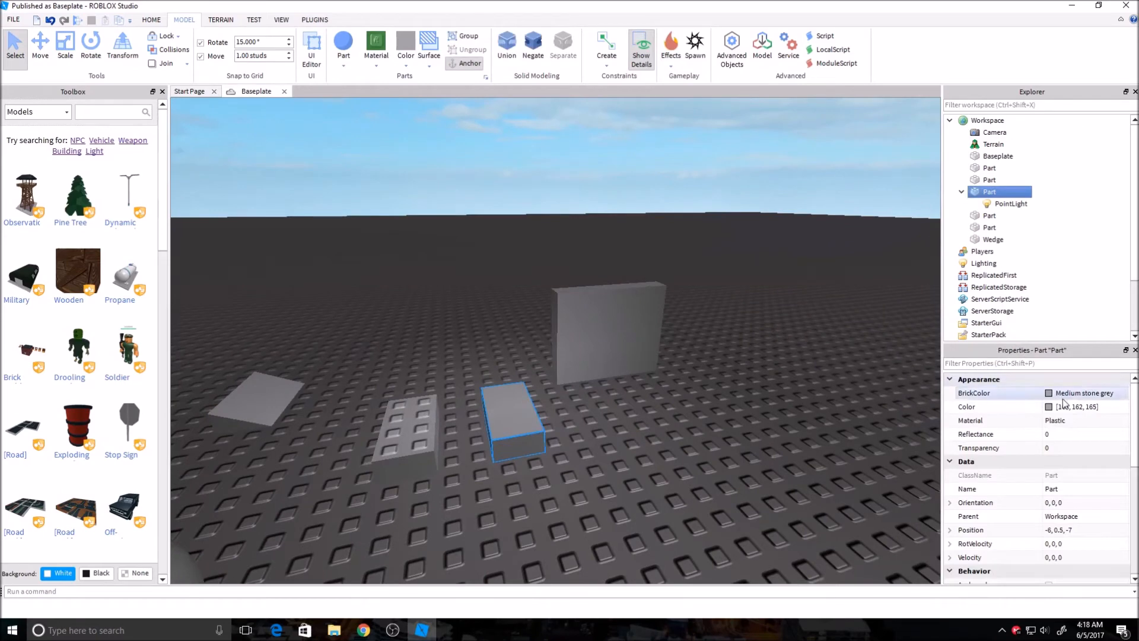
left_click(1011, 204)
left_click(1028, 407)
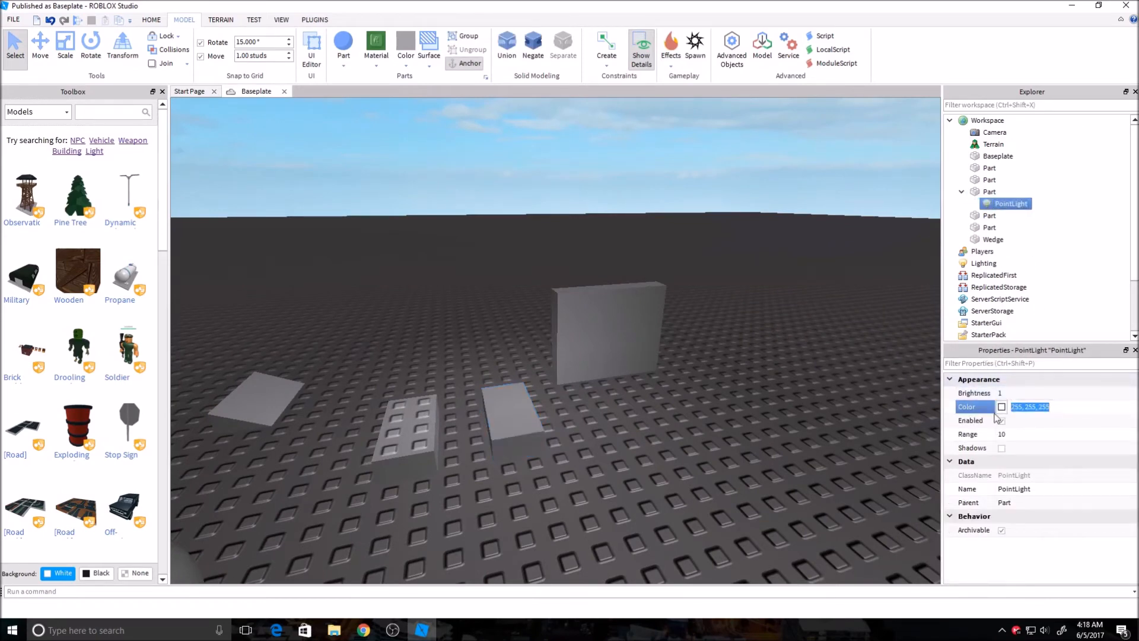
Step: Tint the PointLight cyan with the colour picker, then delete it
left_click(1001, 406)
left_click(614, 236)
left_click(650, 414)
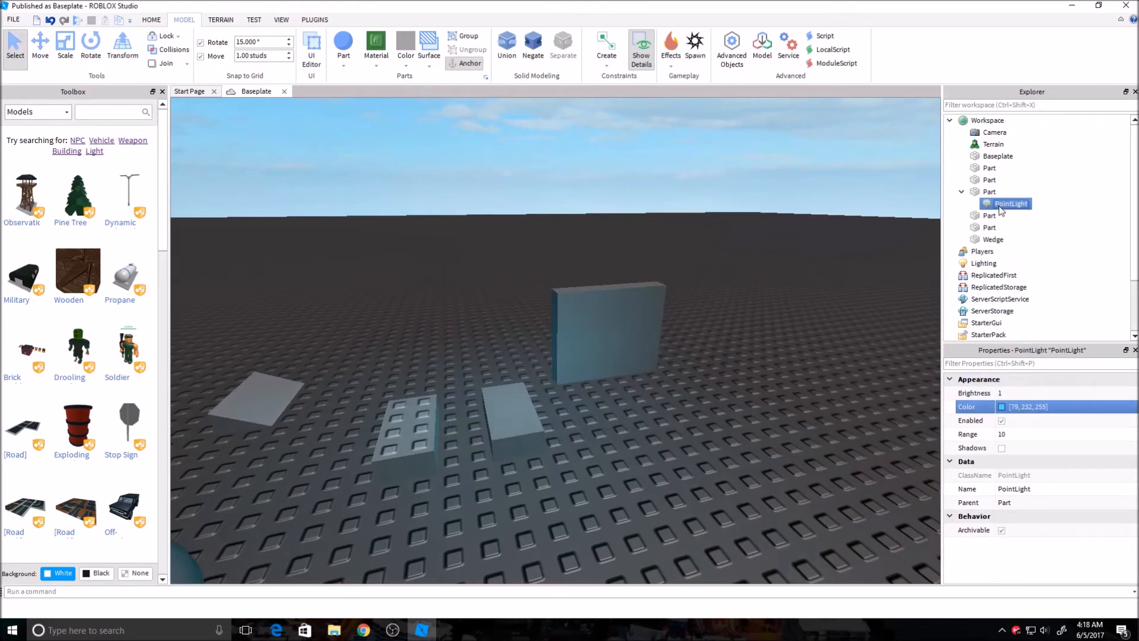
right_click(1001, 210)
left_click(1024, 257)
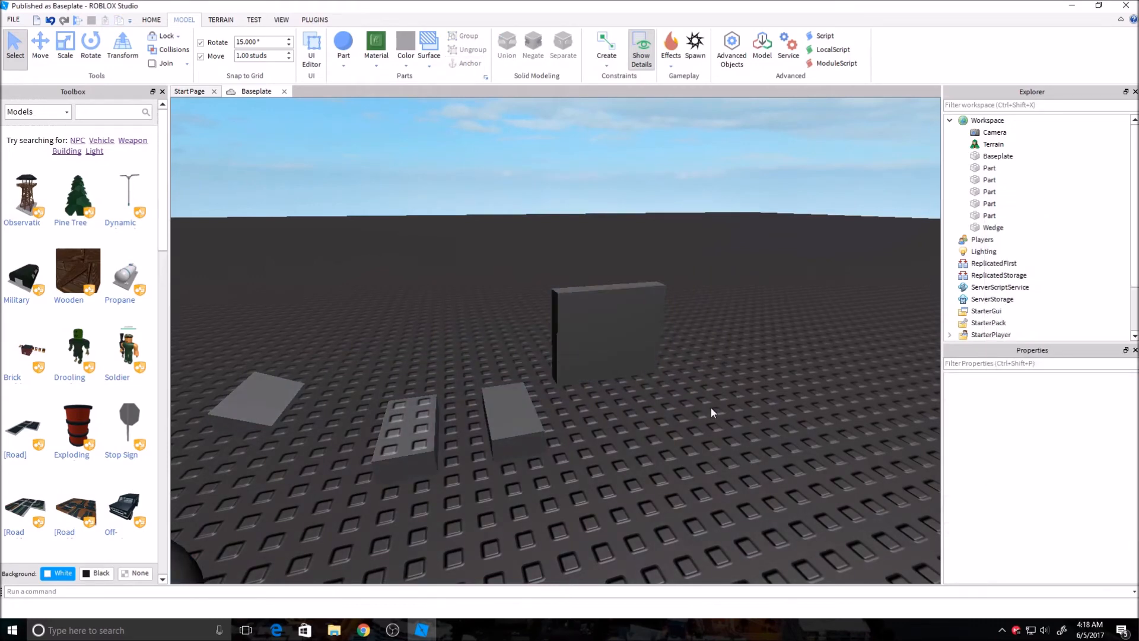
Step: Restore the Lighting Ambient colour to 127, 127, 127 and reselect the small block
left_click(497, 397)
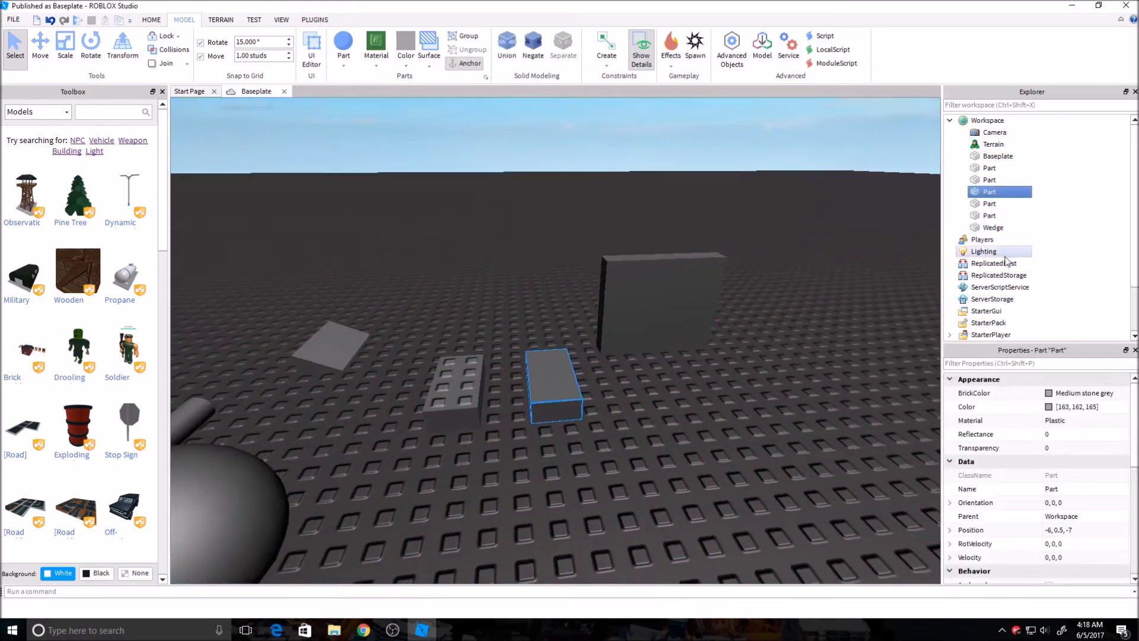
left_click(984, 251)
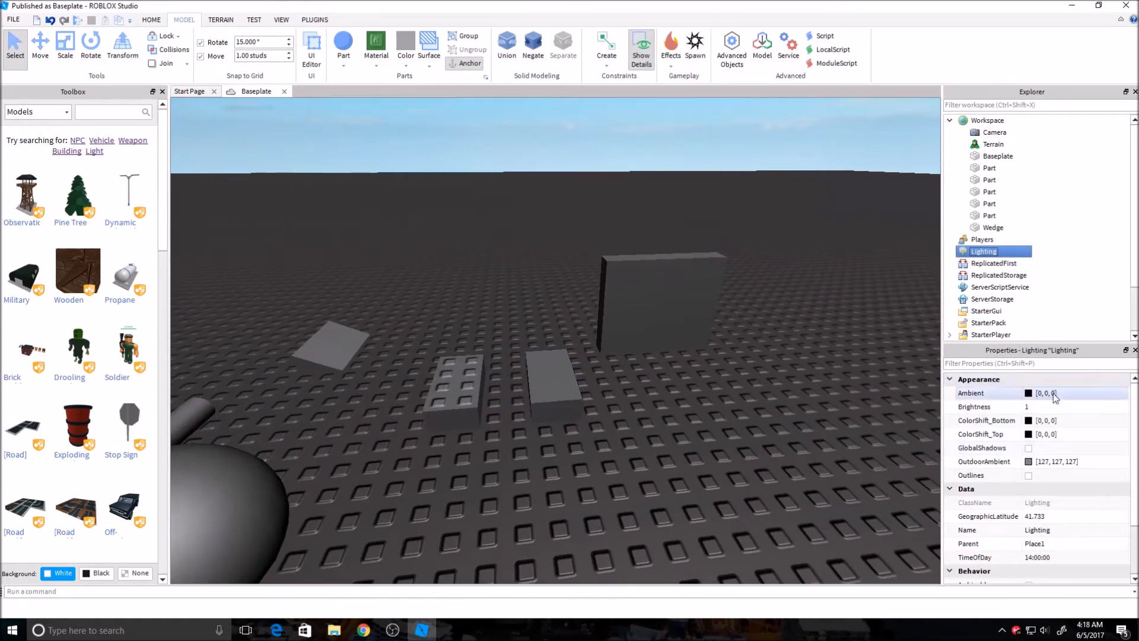
left_click(1029, 448)
double_click(1047, 394)
type("127,1")
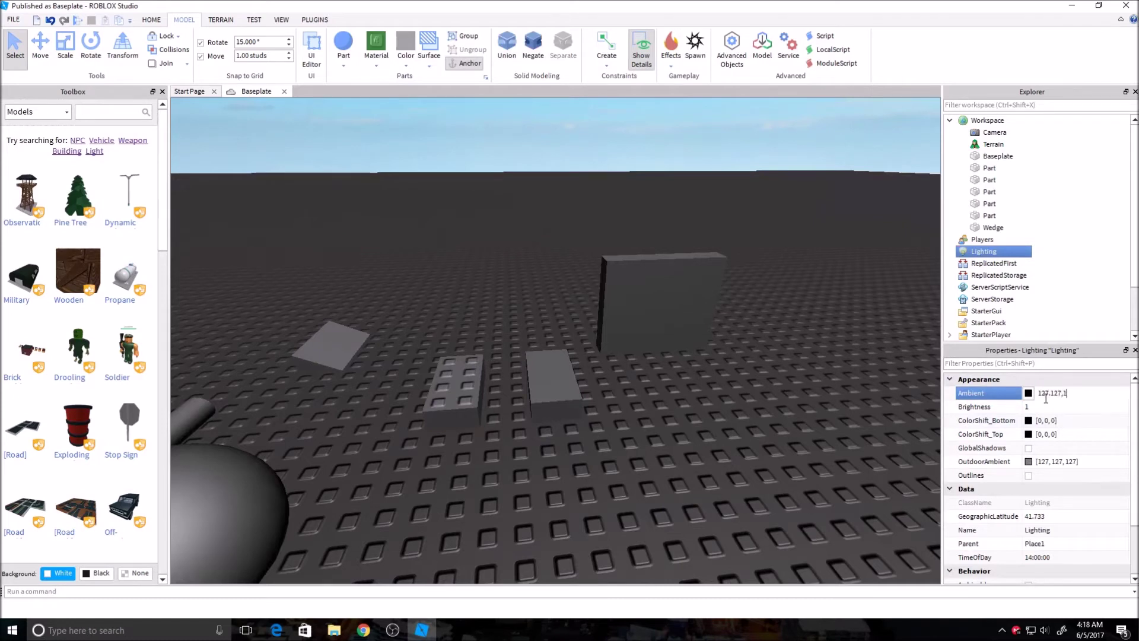
type("27,1")
key("Return")
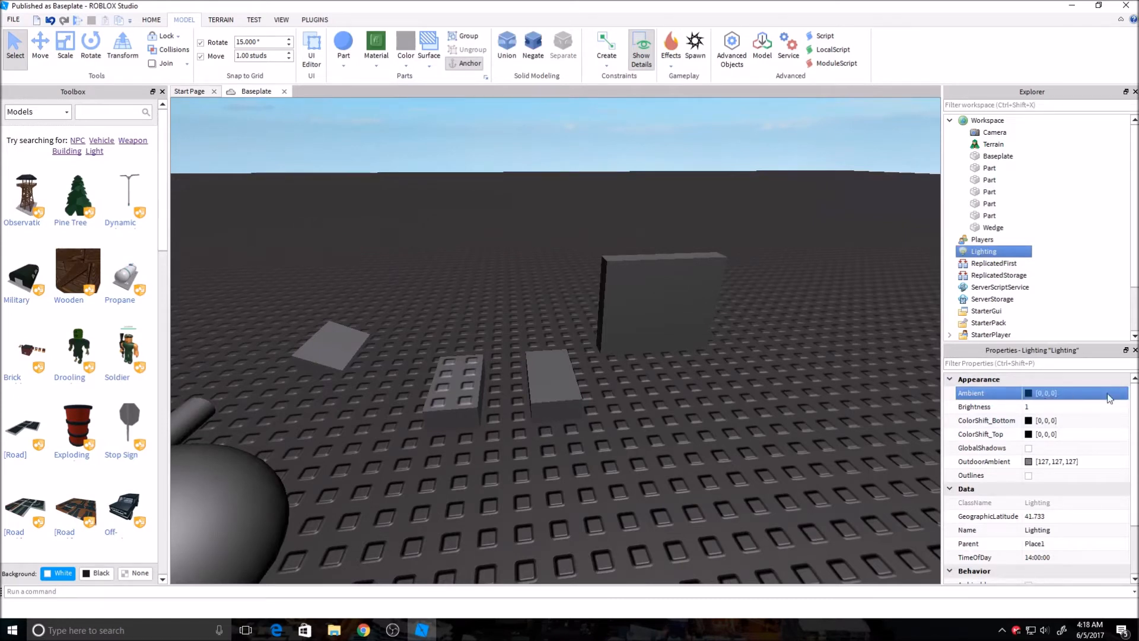
double_click(1085, 394)
type("127,127")
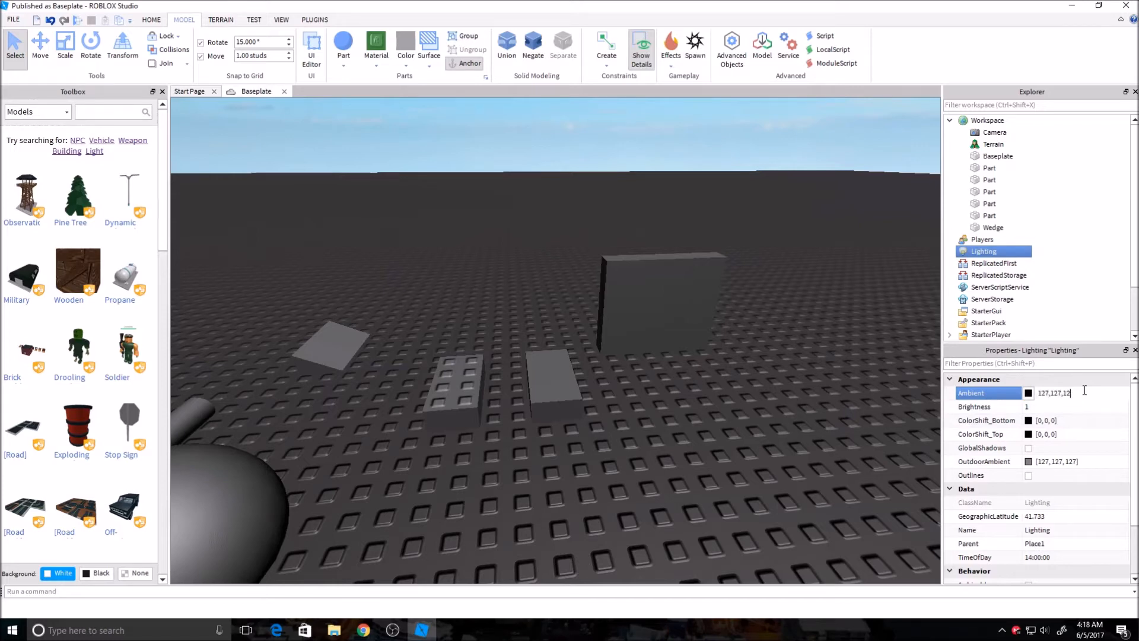
key("Return")
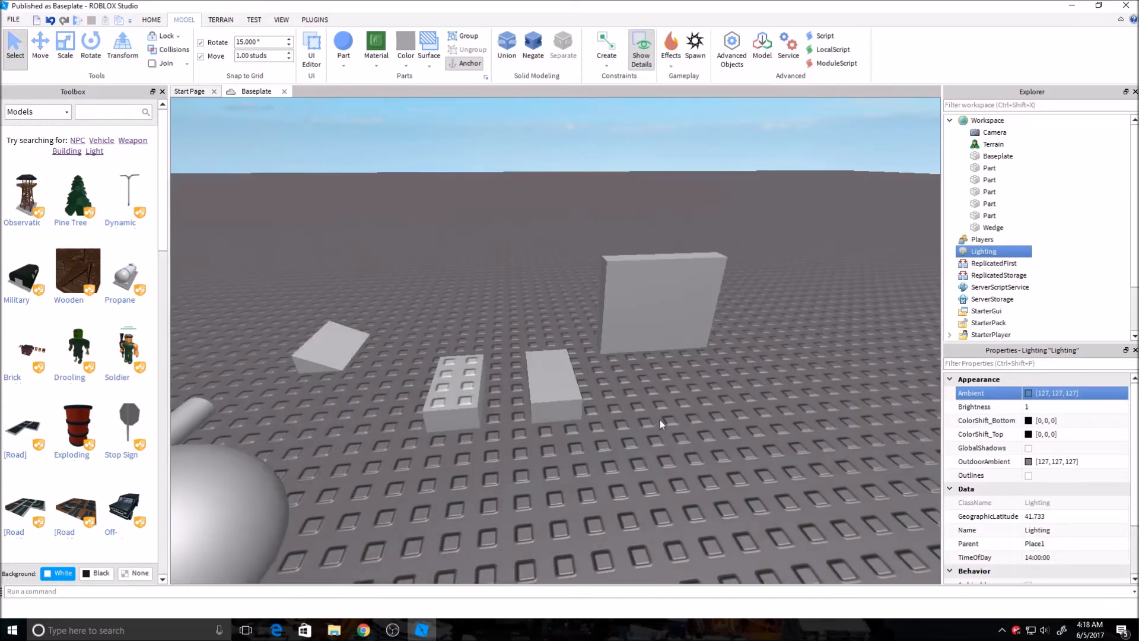
left_click(660, 425)
left_click(552, 383)
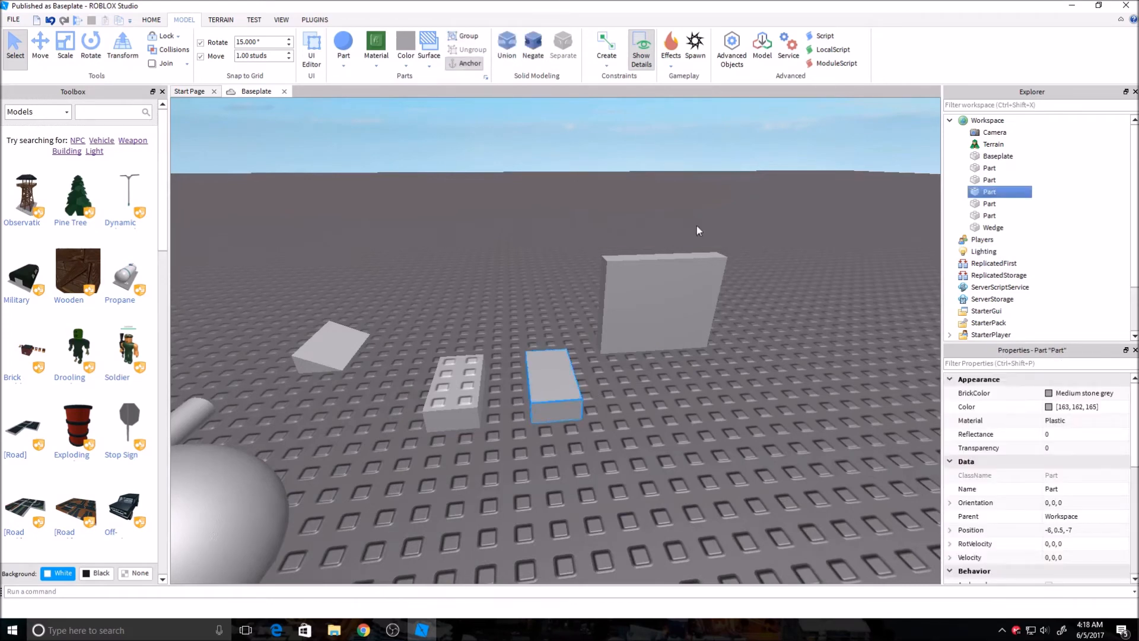
left_click(699, 416)
right_click_drag(699, 417, 528, 357)
left_click(527, 357)
left_click(671, 55)
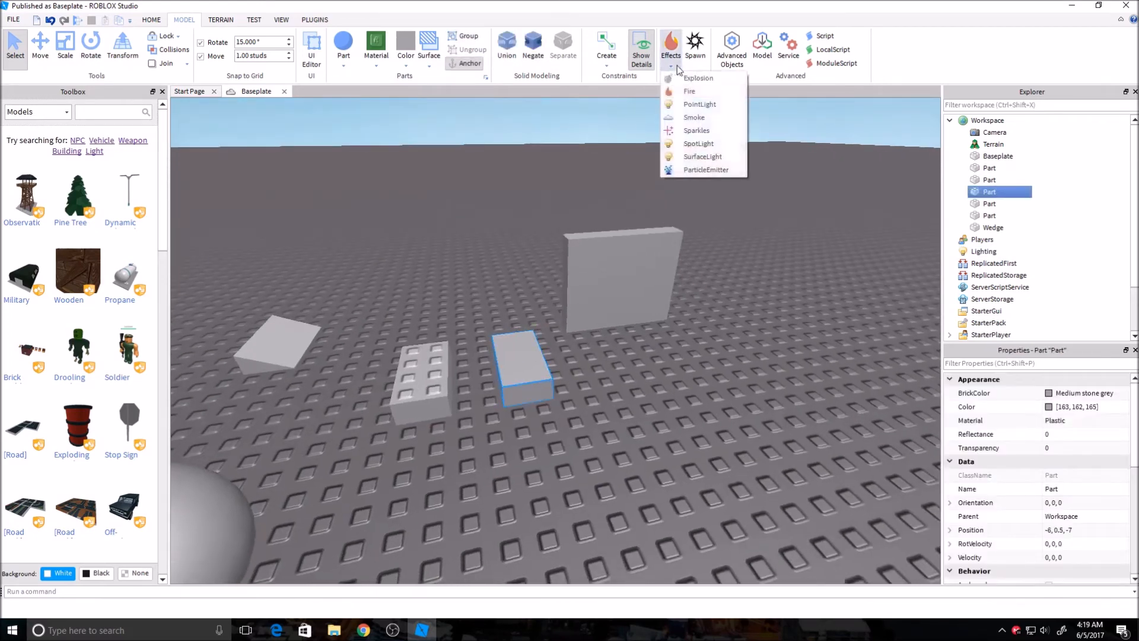
left_click(694, 118)
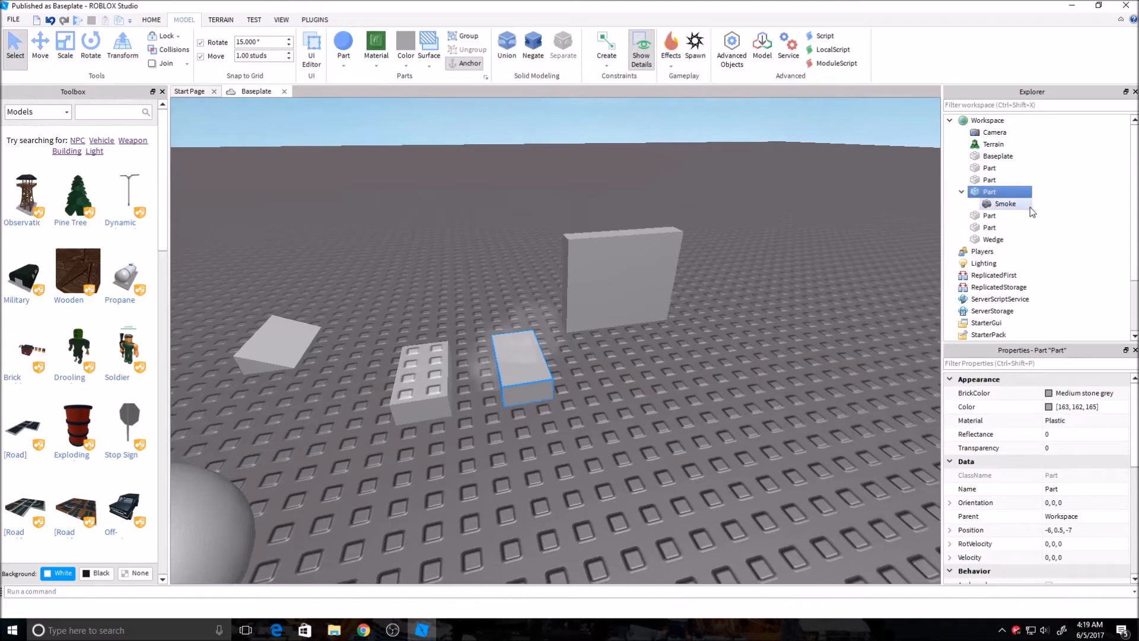
left_click(671, 55)
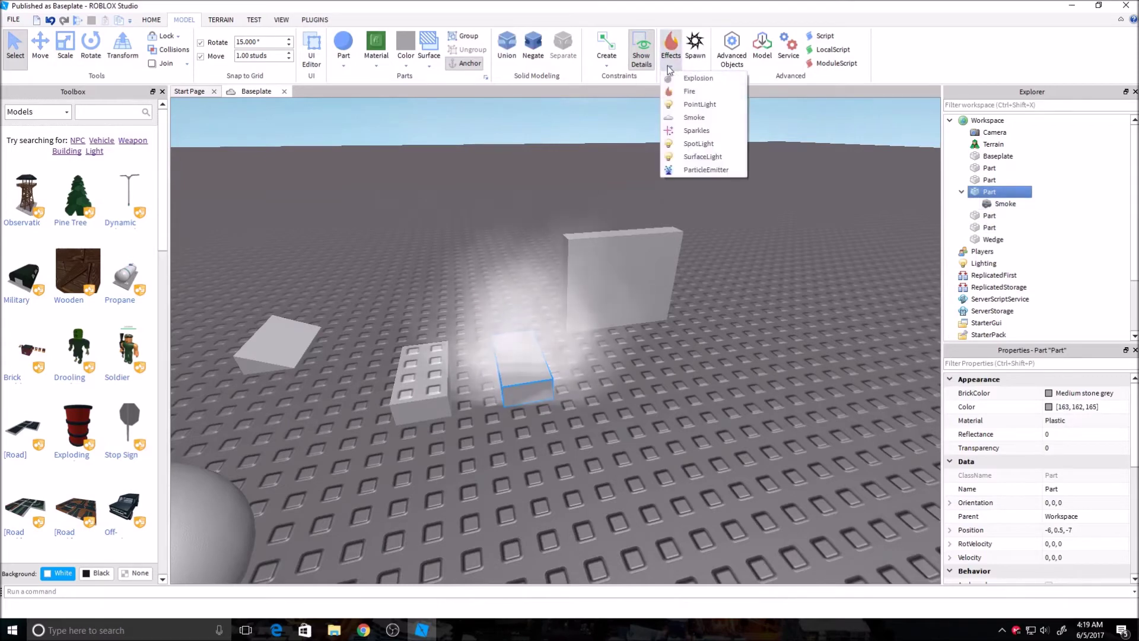
left_click(703, 127)
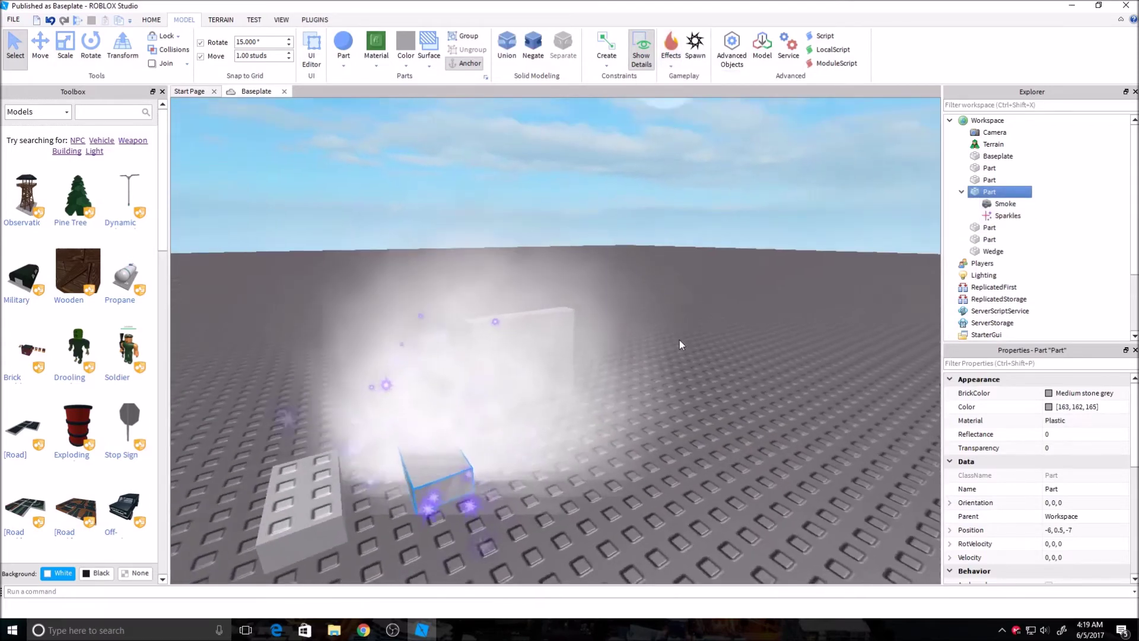
right_click_drag(691, 336, 623, 374)
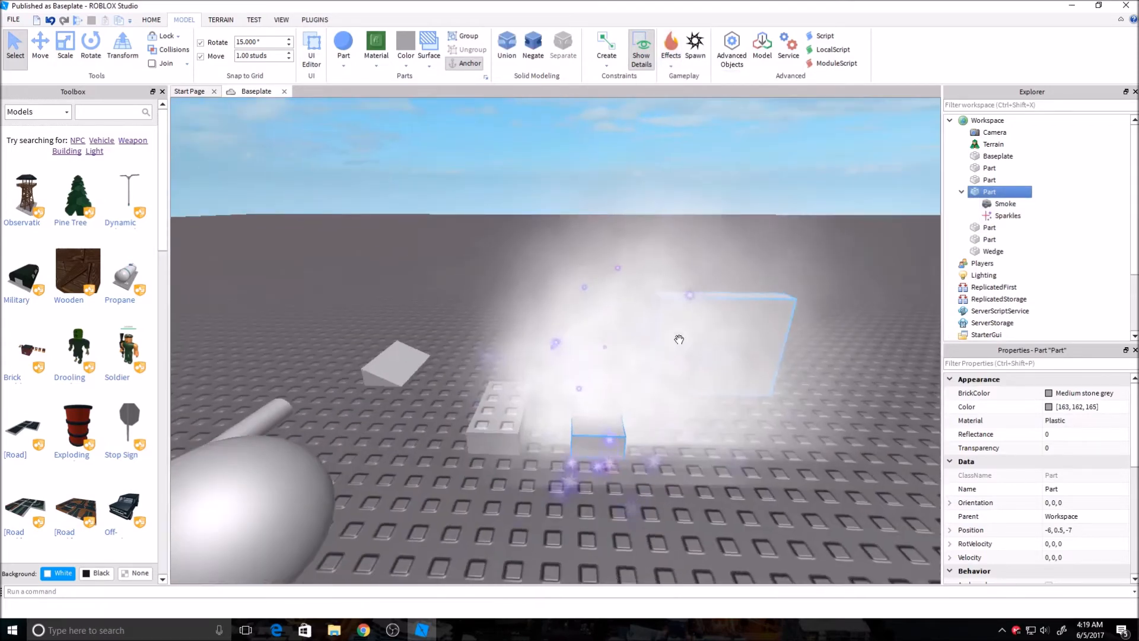
left_click(1006, 204)
key("Delete")
key("Delete")
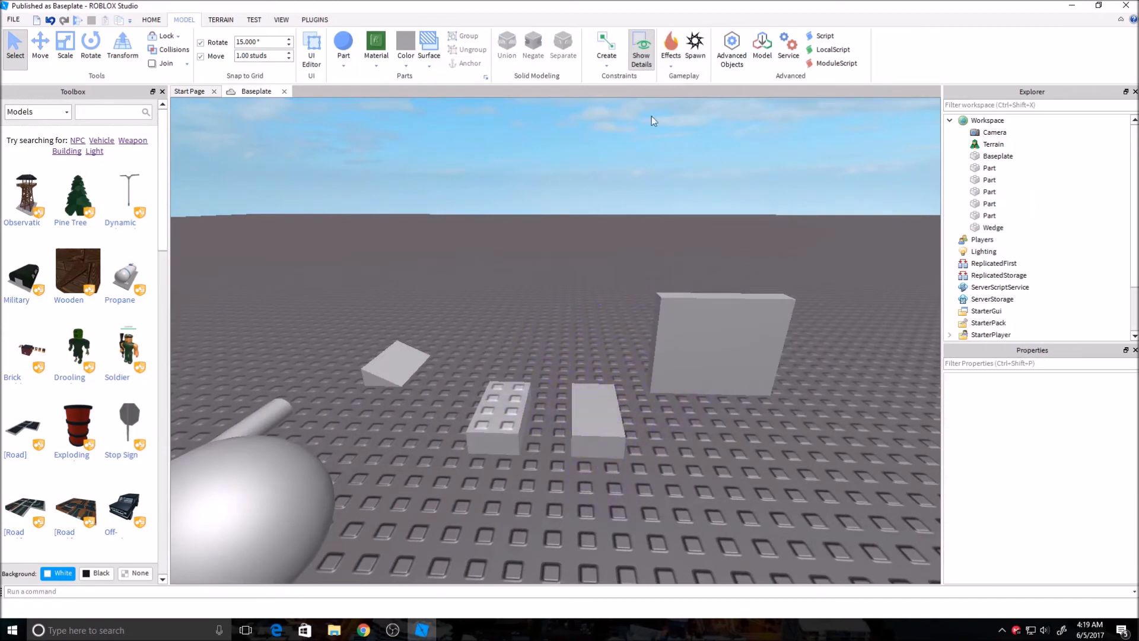
left_click(721, 338)
mouse_move(721, 373)
right_mouse_down()
mouse_move(718, 403)
mouse_move(739, 392)
right_mouse_up()
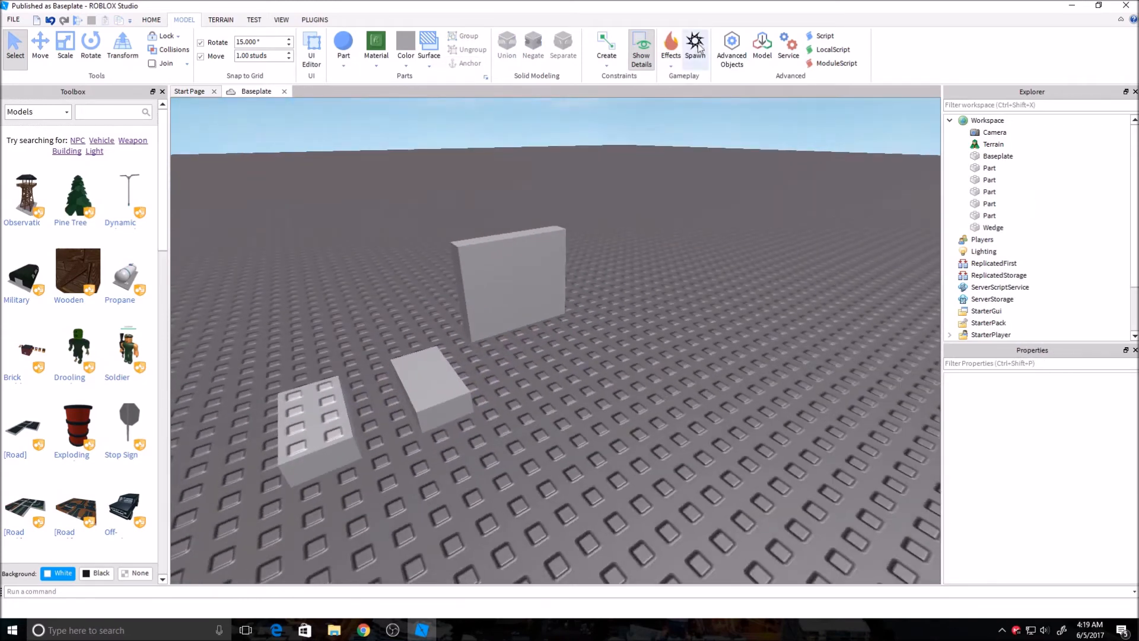
Step: Insert a SpawnLocation pad and shrink it to a narrow block with Scale
left_click(696, 46)
scroll(603, 285, "up", 3)
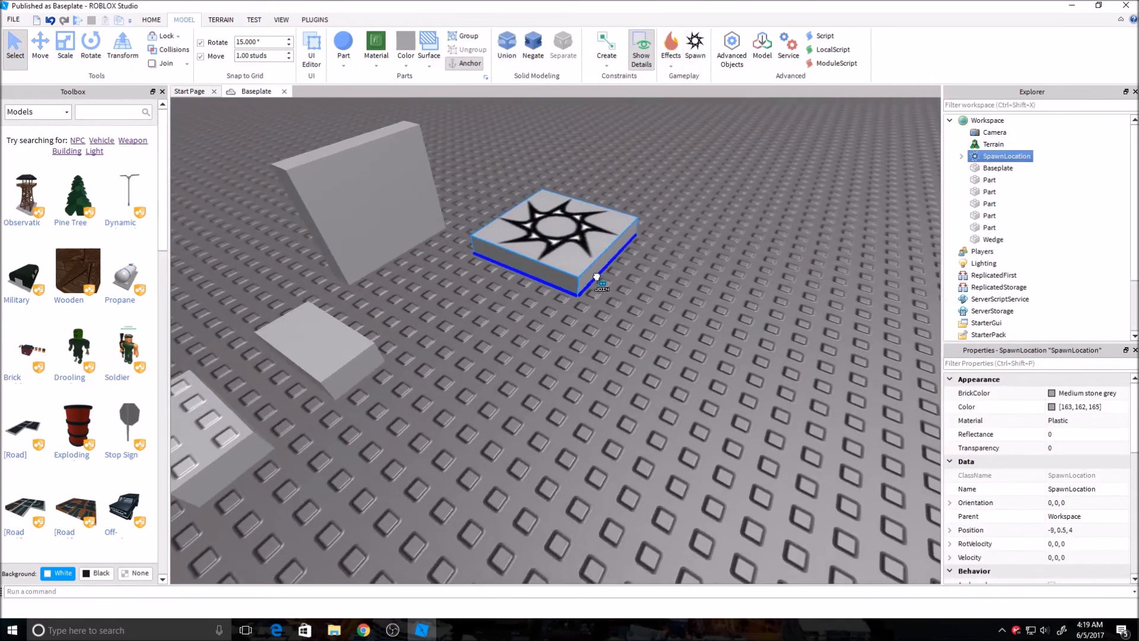
key("ctrl+4")
key("ctrl+3")
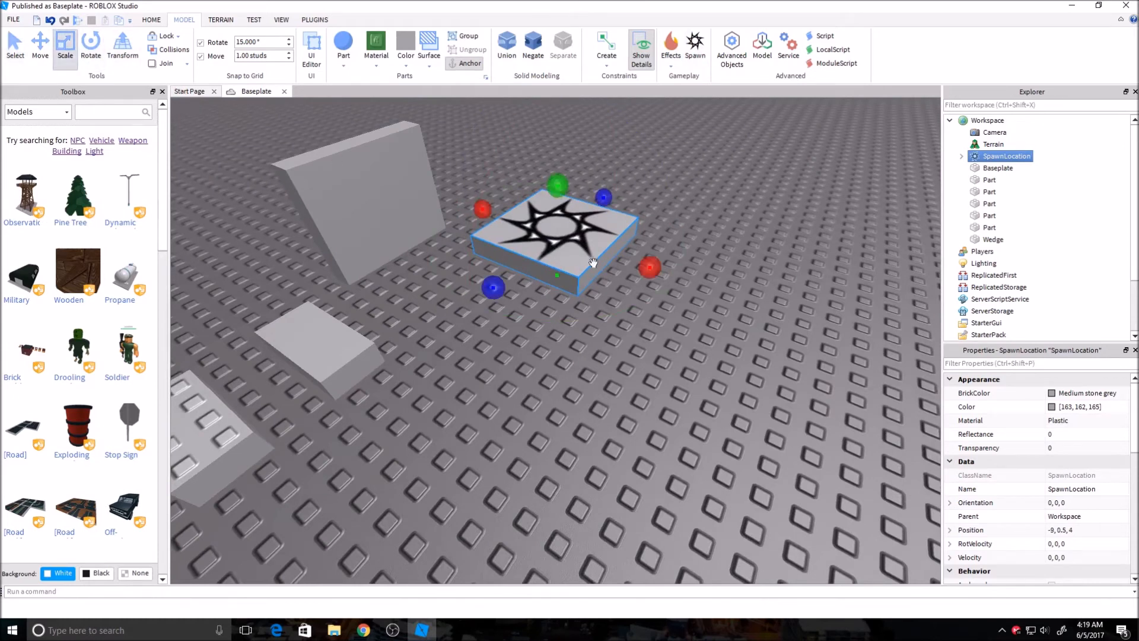
left_click(737, 226)
left_click(547, 214)
left_click_drag(483, 211, 547, 273, "shift")
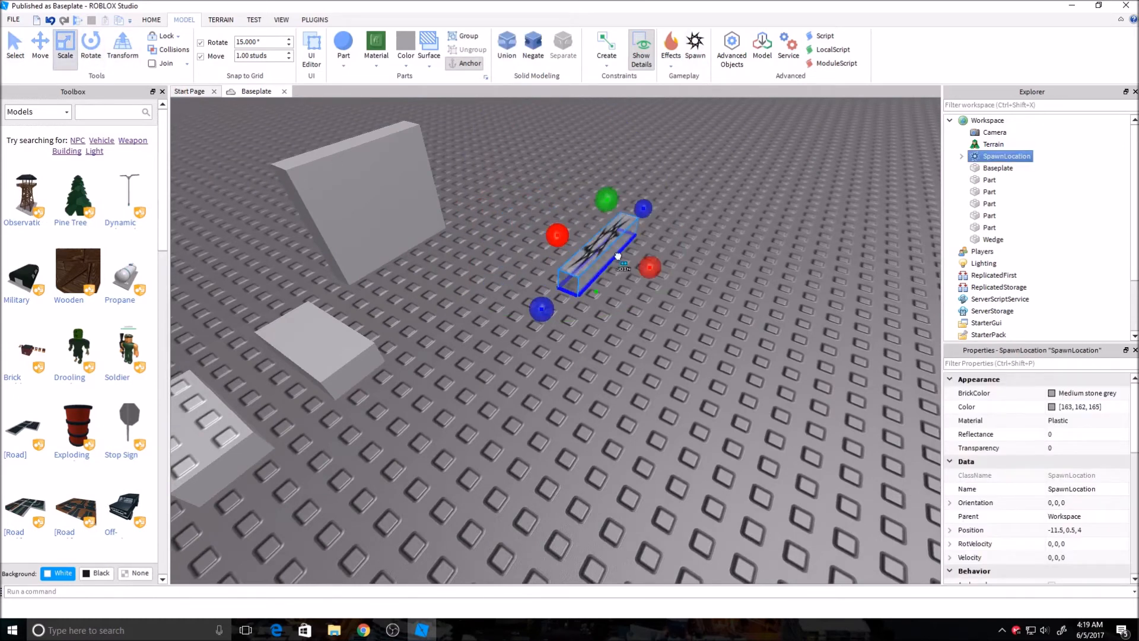
Step: Undo the resize to restore the pad's full size, then delete the SpawnLocation
left_click(588, 267, "alt")
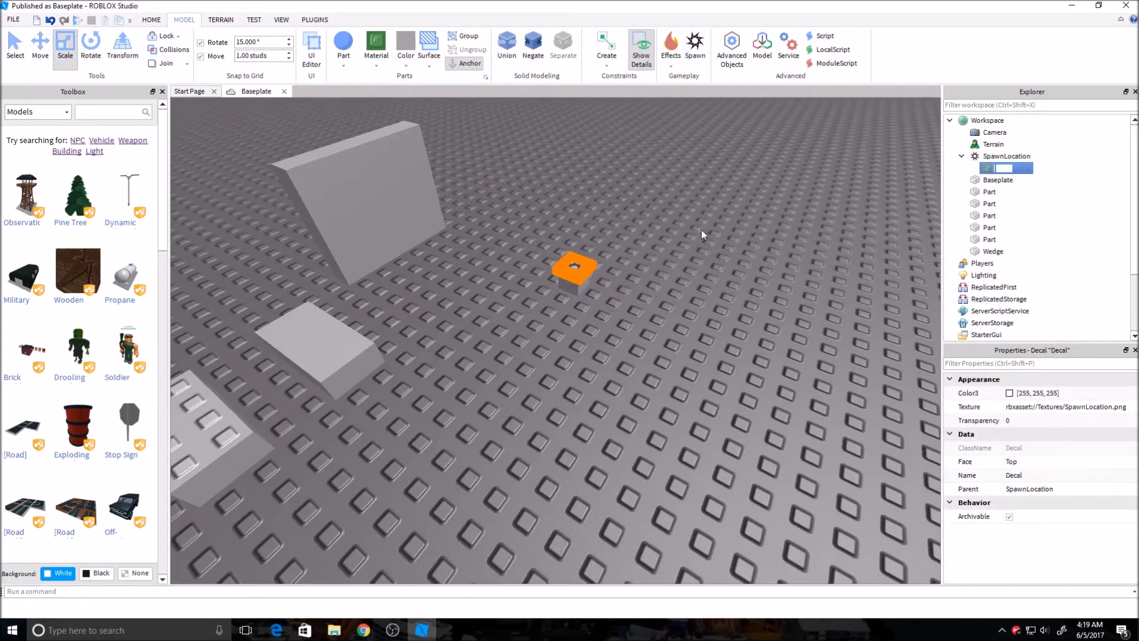
left_click(271, 134)
key("ctrl+z")
key("ctrl+z")
left_click(738, 207)
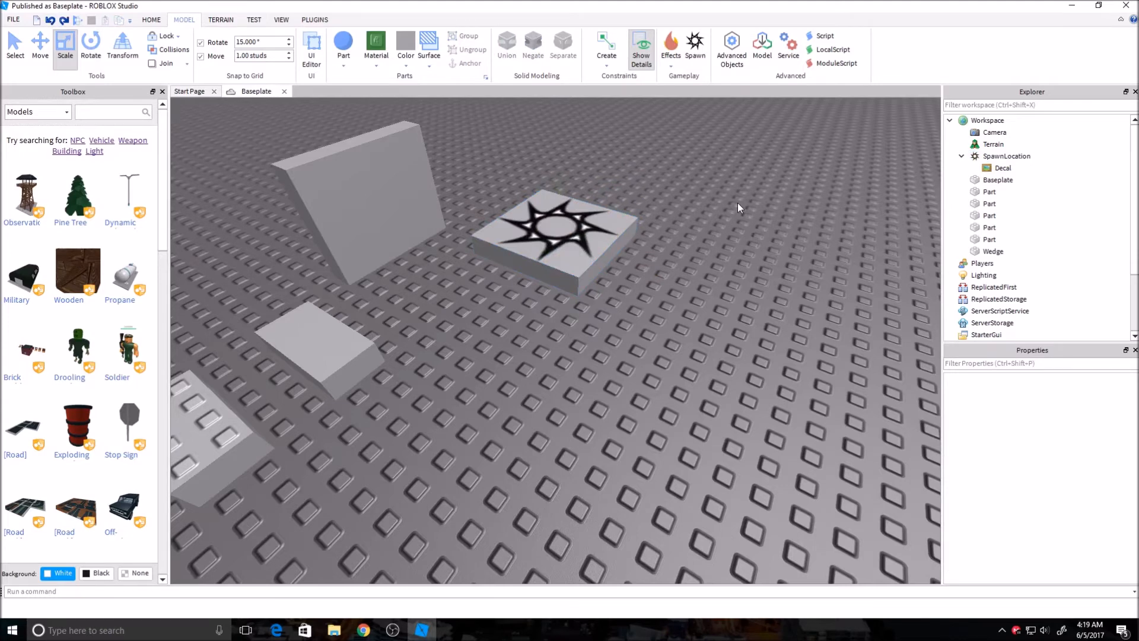
right_click_drag(623, 249, 622, 293)
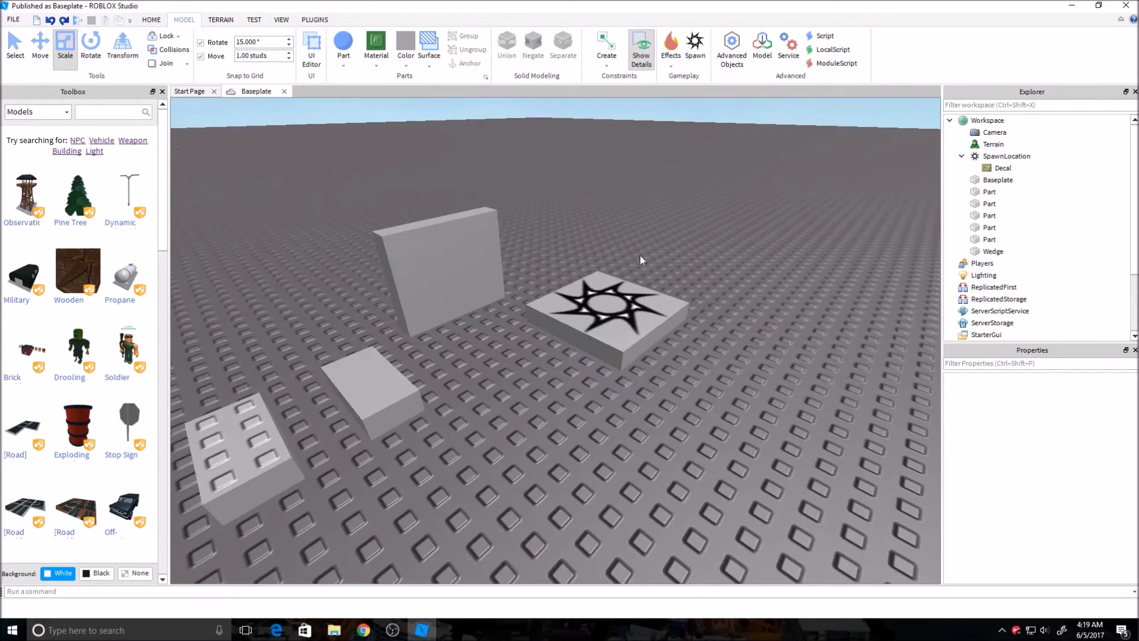
left_click(15, 45)
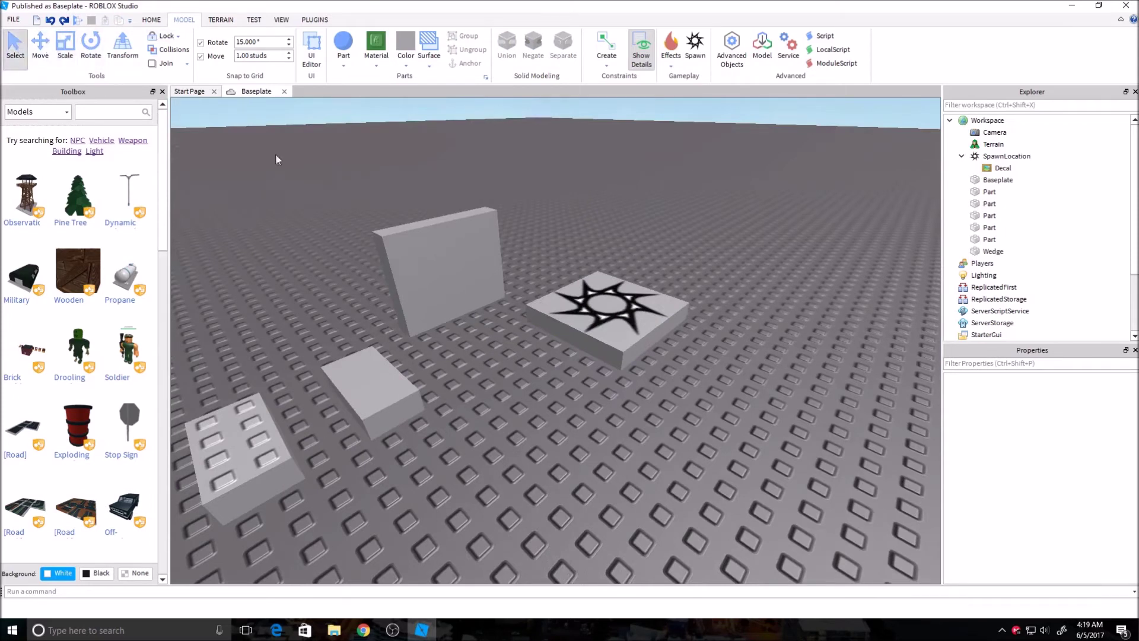
left_click(633, 339)
key("Delete")
Step: Run a Play test from the Test tab, stop it, and bring up the View tab
left_click(220, 20)
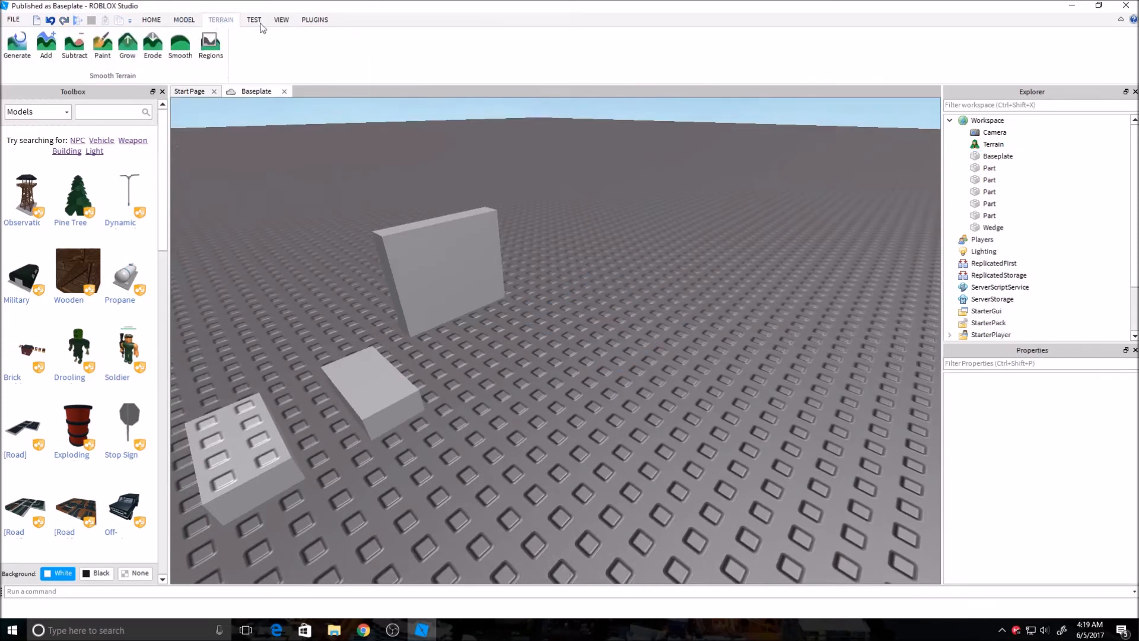
left_click(253, 20)
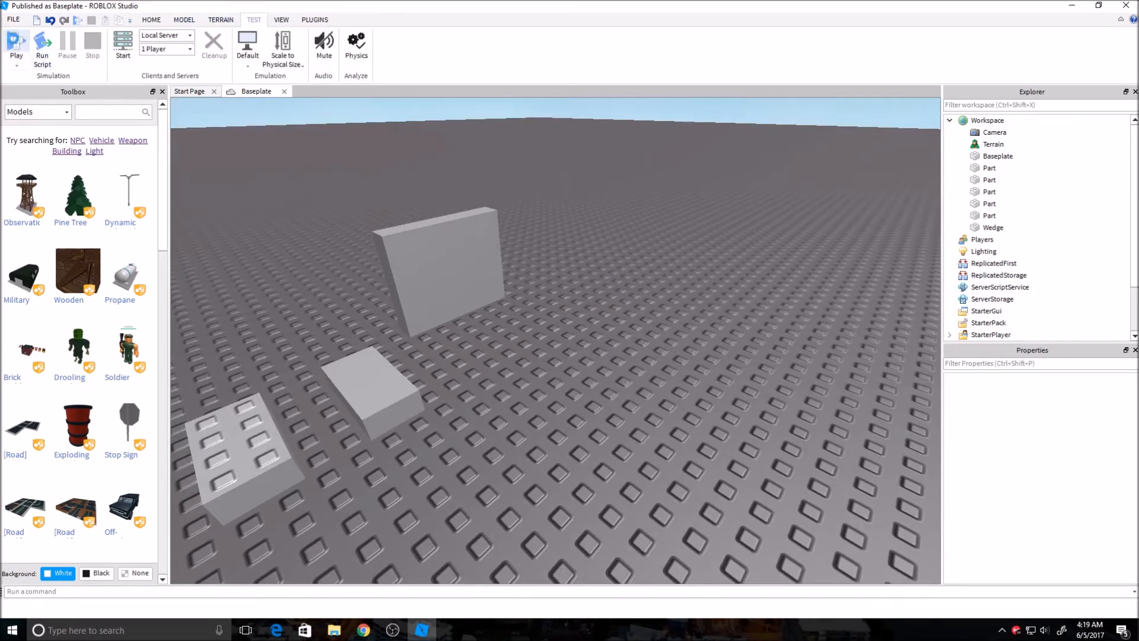
left_click(15, 45)
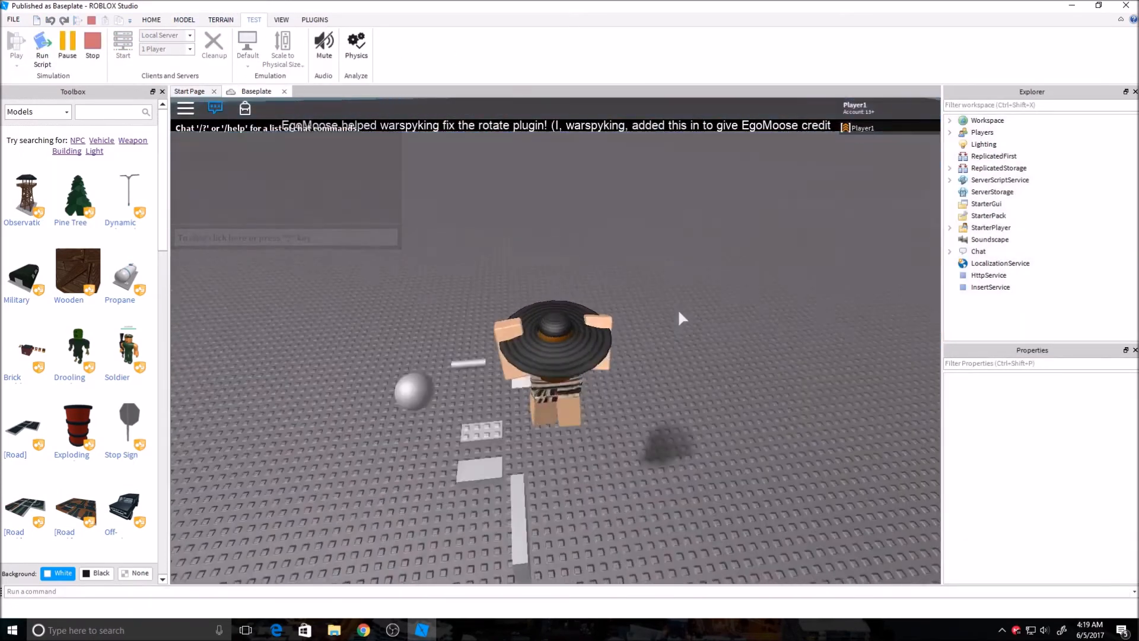
left_click(93, 45)
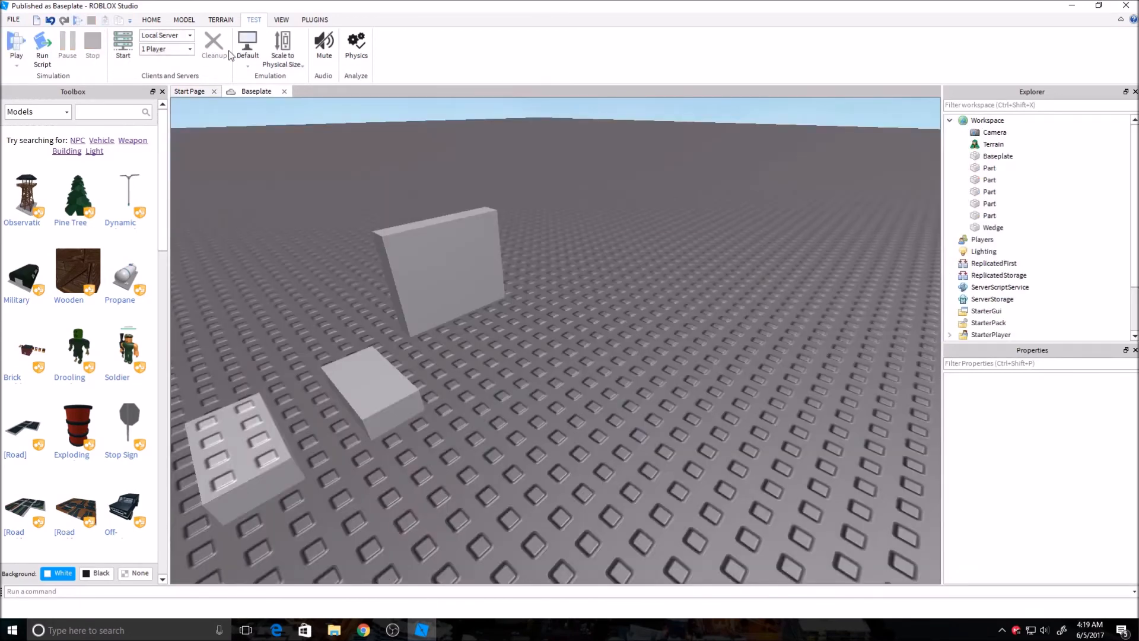
left_click(281, 20)
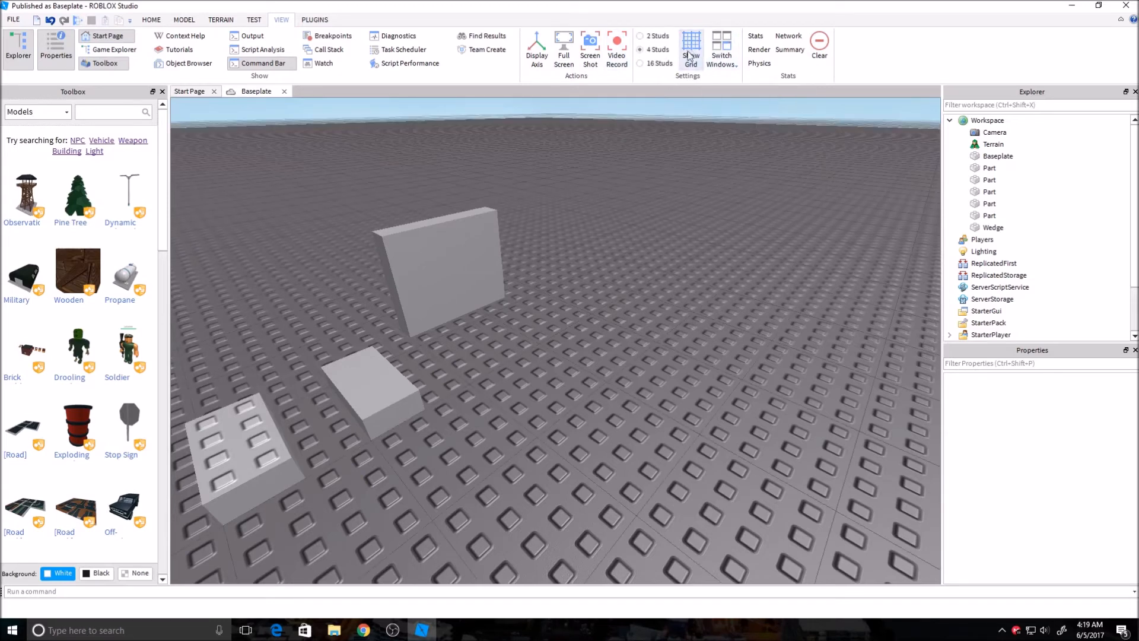
Step: Visit the Plugins tab, then load the Roblox Develop page via the Start Page tab
right_click_drag(677, 133, 665, 181)
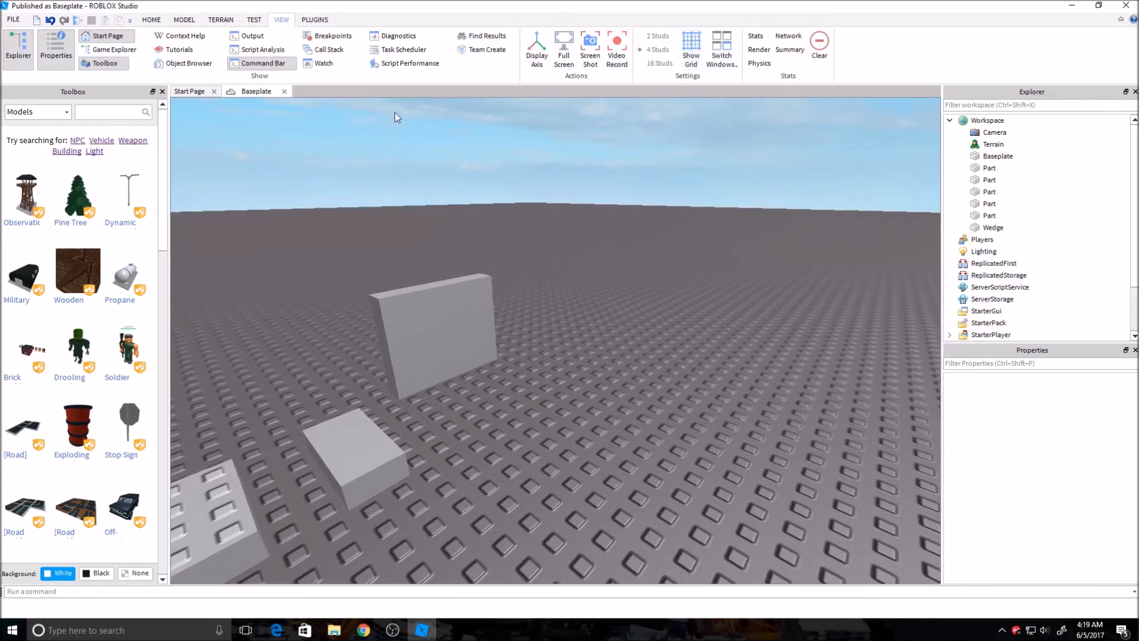
left_click(314, 19)
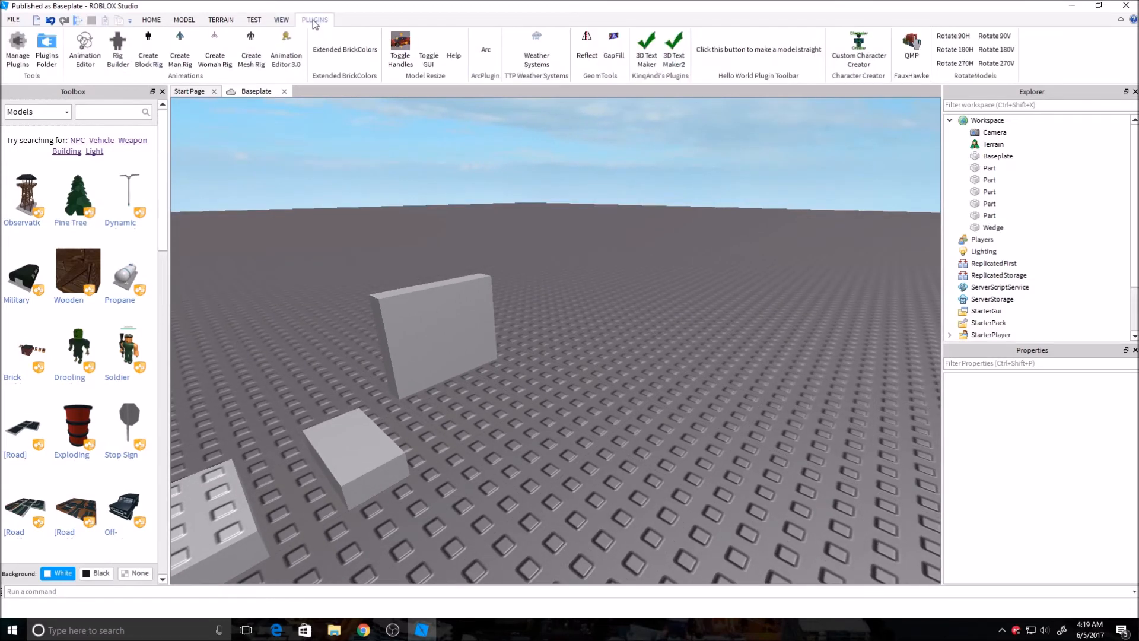
left_click(190, 91)
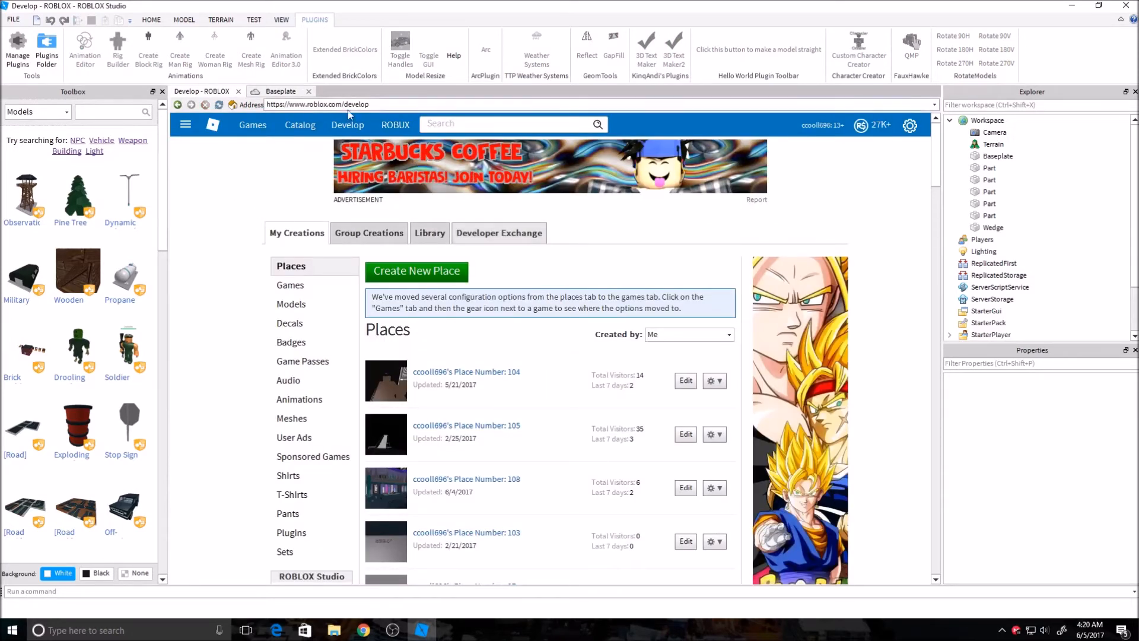
Step: Browse the Library's Plugins category, then return to the Baseplate place tab
left_click(432, 238)
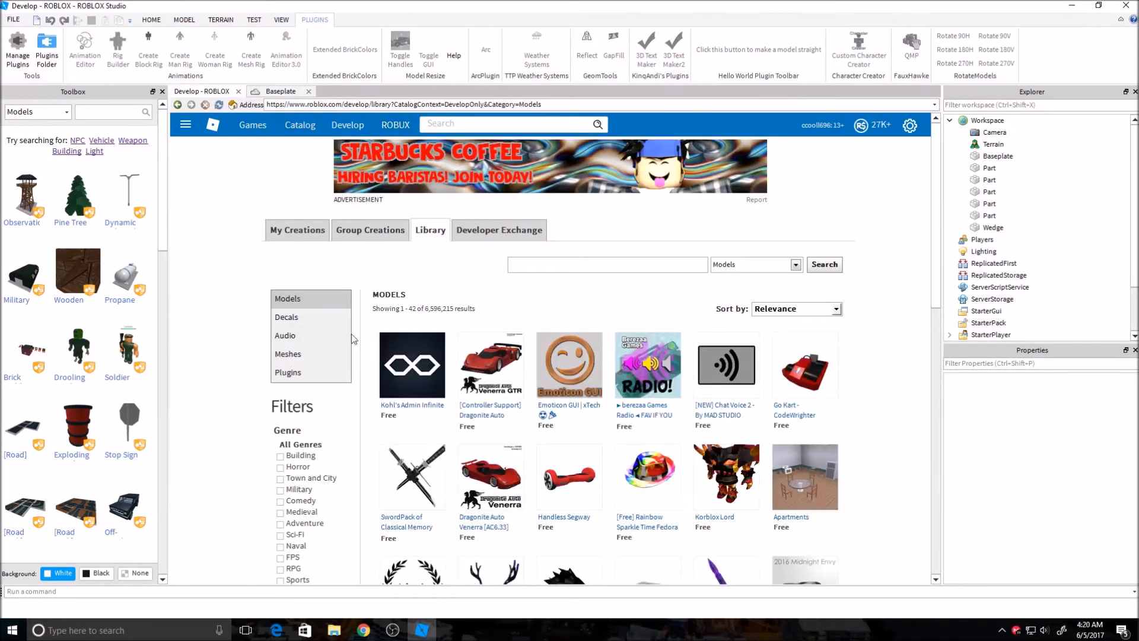
left_click(288, 372)
scroll(663, 369, "down", 3)
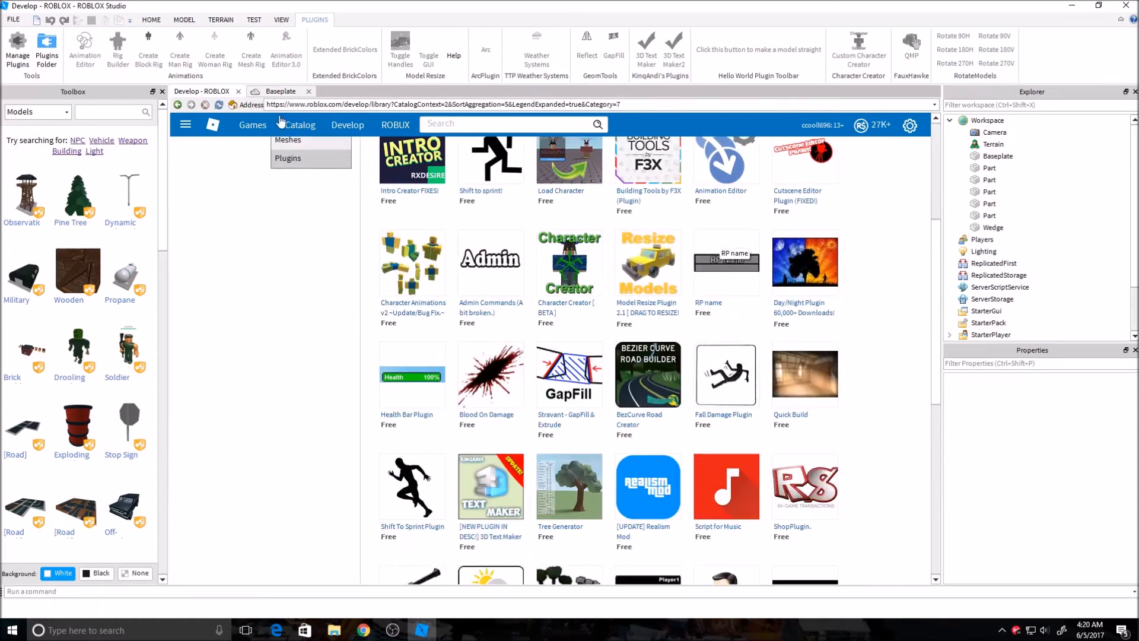
left_click(280, 92)
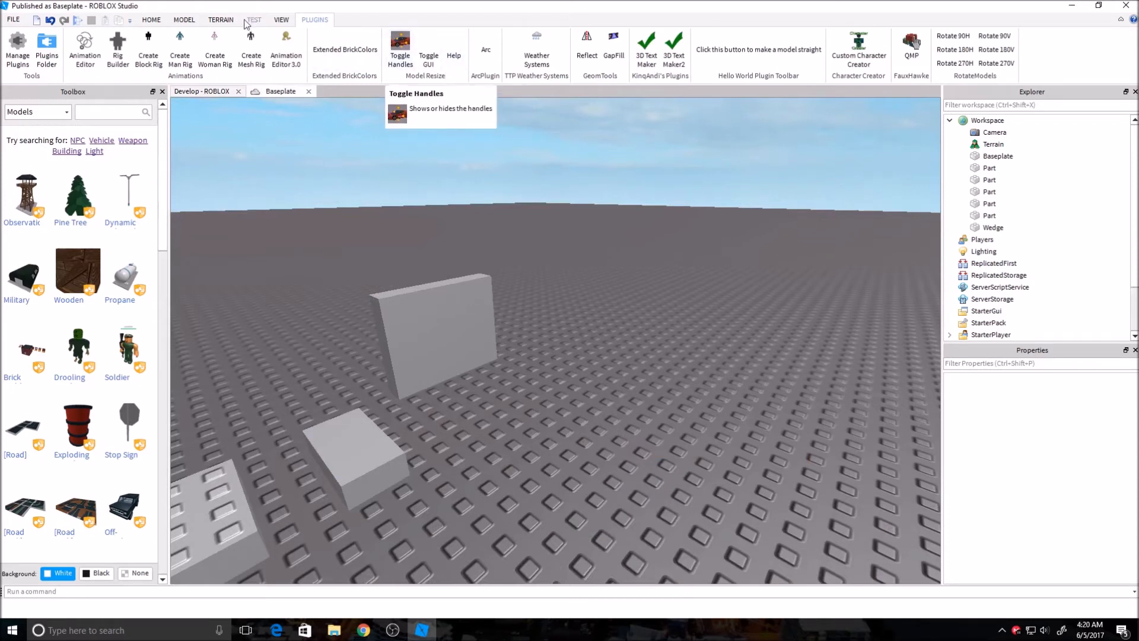
Step: Duplicate the small flat brick with Ctrl+D from the Home tools
left_click(150, 20)
scroll(744, 260, "down", 3)
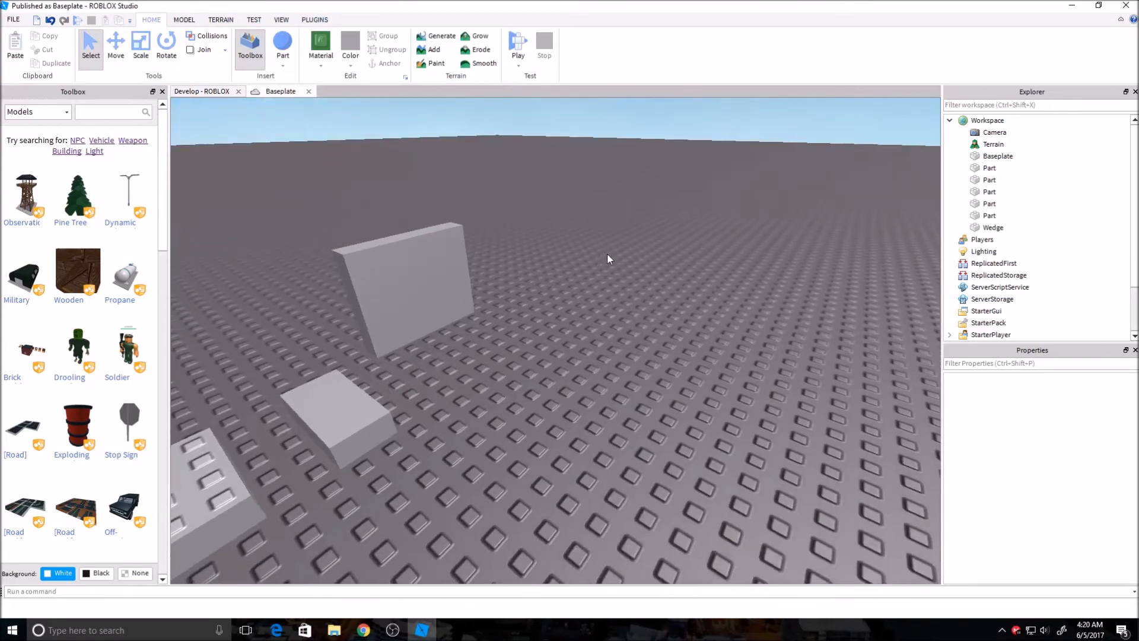
scroll(608, 252, "down", 3)
scroll(583, 264, "up", 1)
left_click(499, 365)
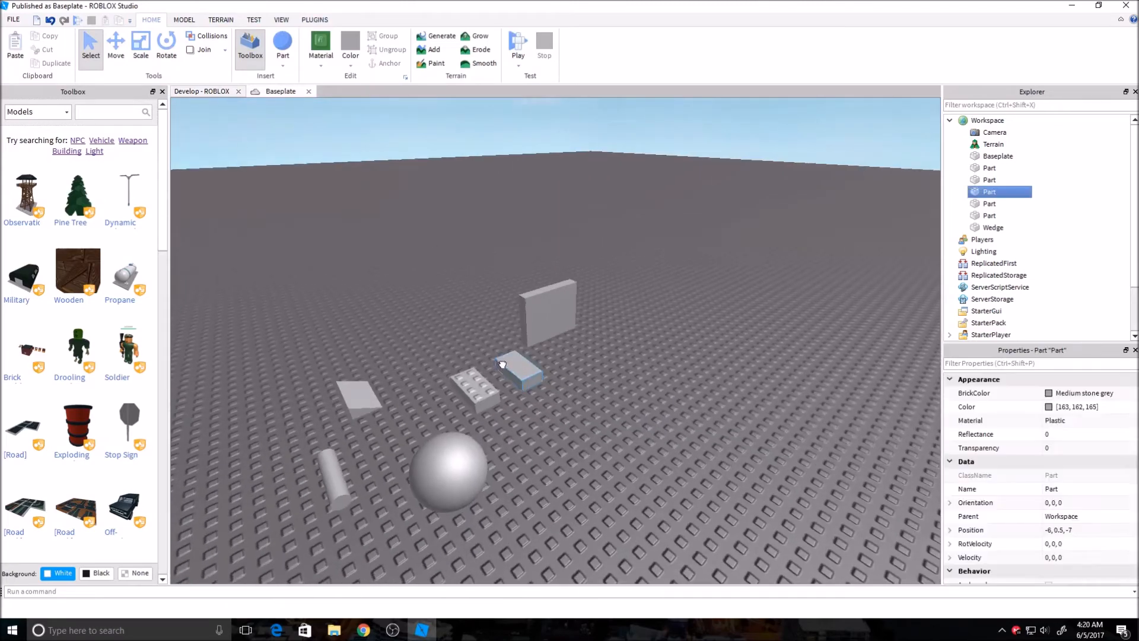
key("ctrl+d")
scroll(595, 401, "up", 5)
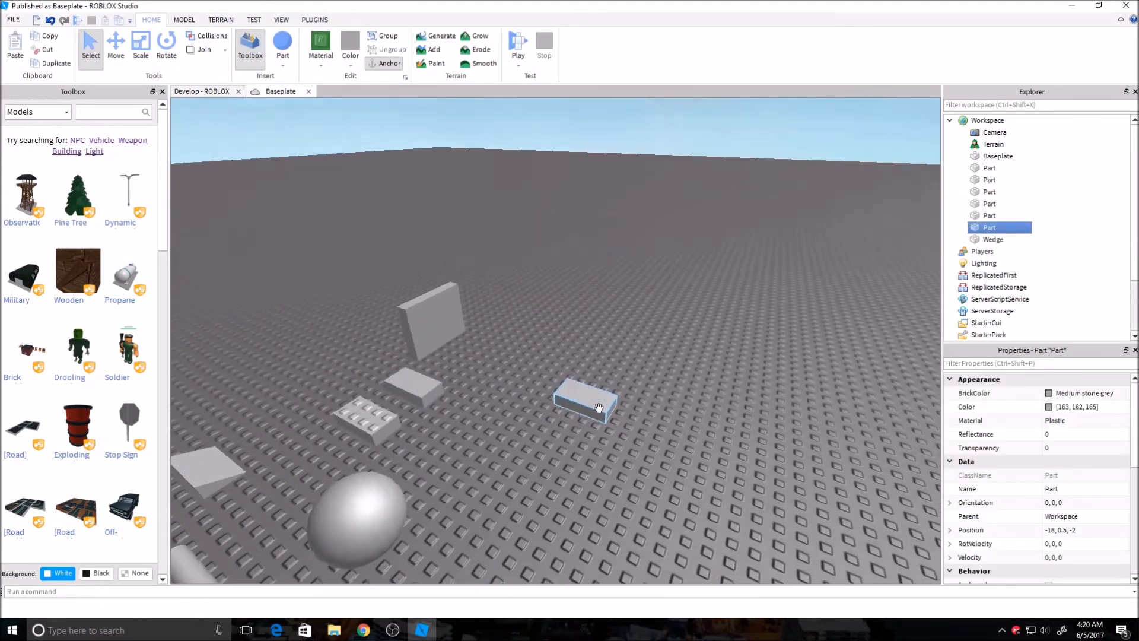
right_click_drag(600, 414, 671, 420)
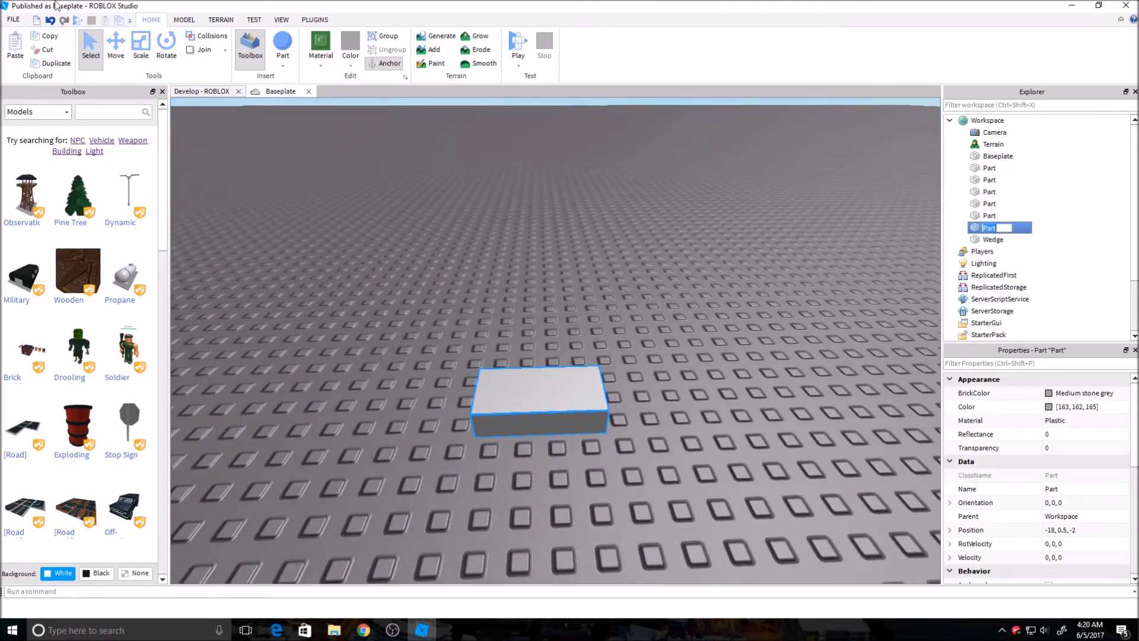
Step: Scale the copied brick into a large flat square plate on the baseplate and reselect it
left_click(140, 44)
right_click_drag(530, 358, 569, 338)
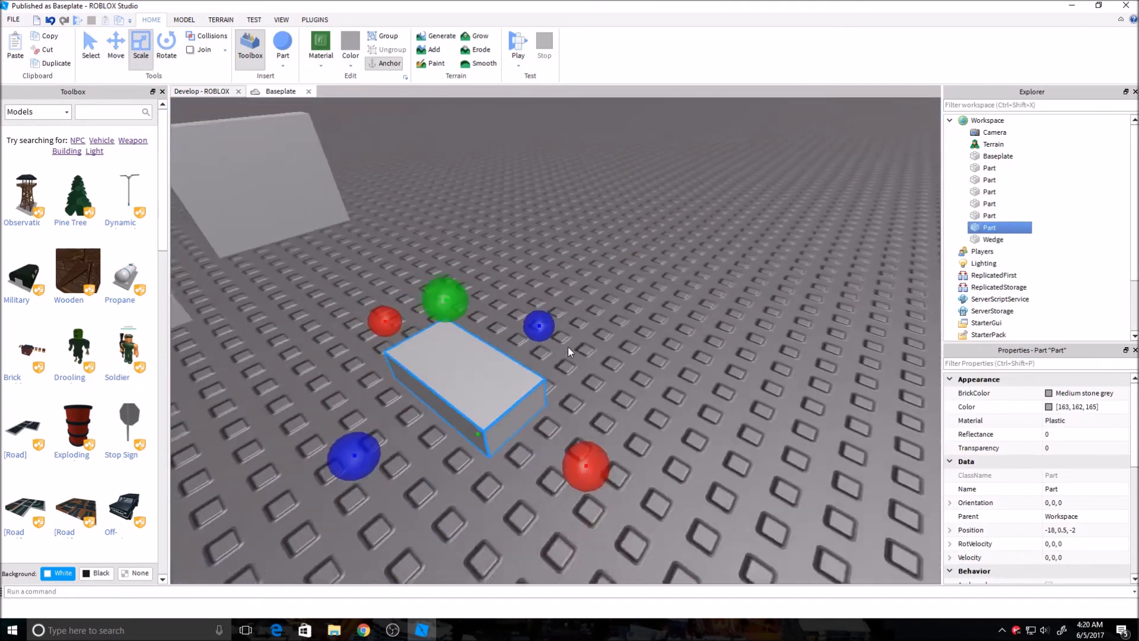
left_click_drag(587, 457, 703, 348)
left_click_drag(628, 281, 730, 297)
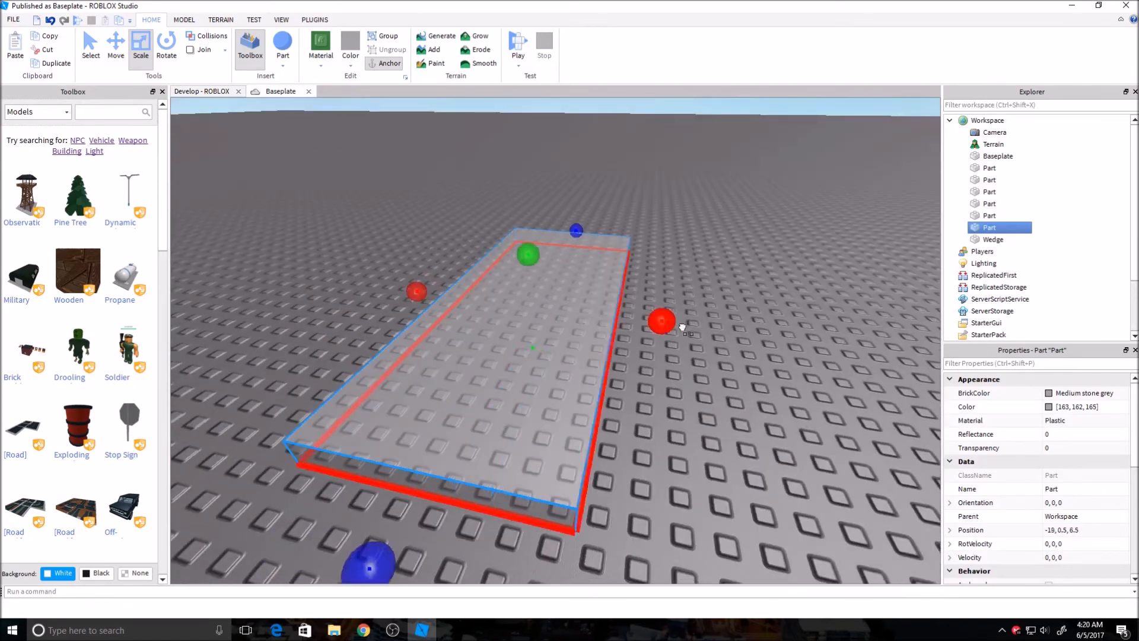
left_click(738, 212)
left_click(90, 45)
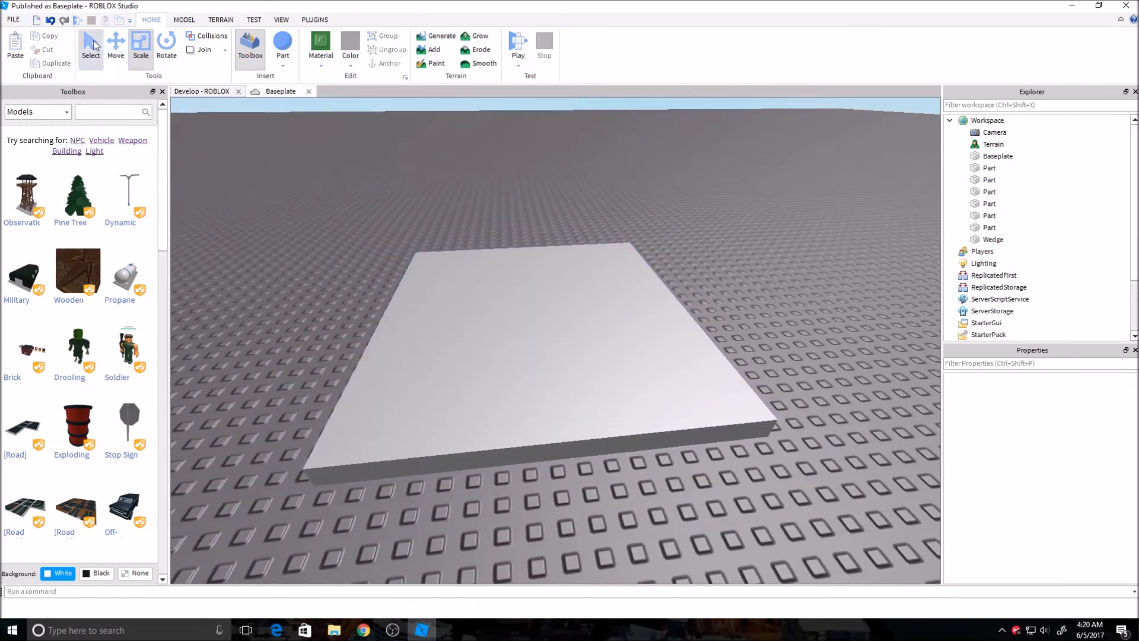
left_click(695, 401)
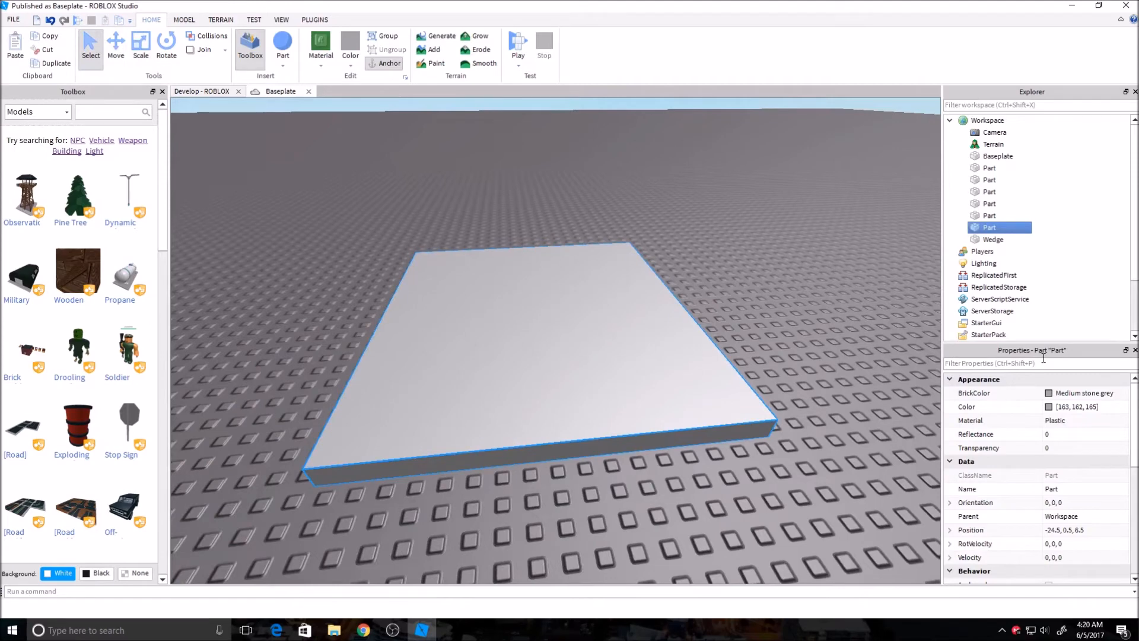
Step: Recolour the large plate, trying cyan and settling on Bright green
left_click(1107, 394)
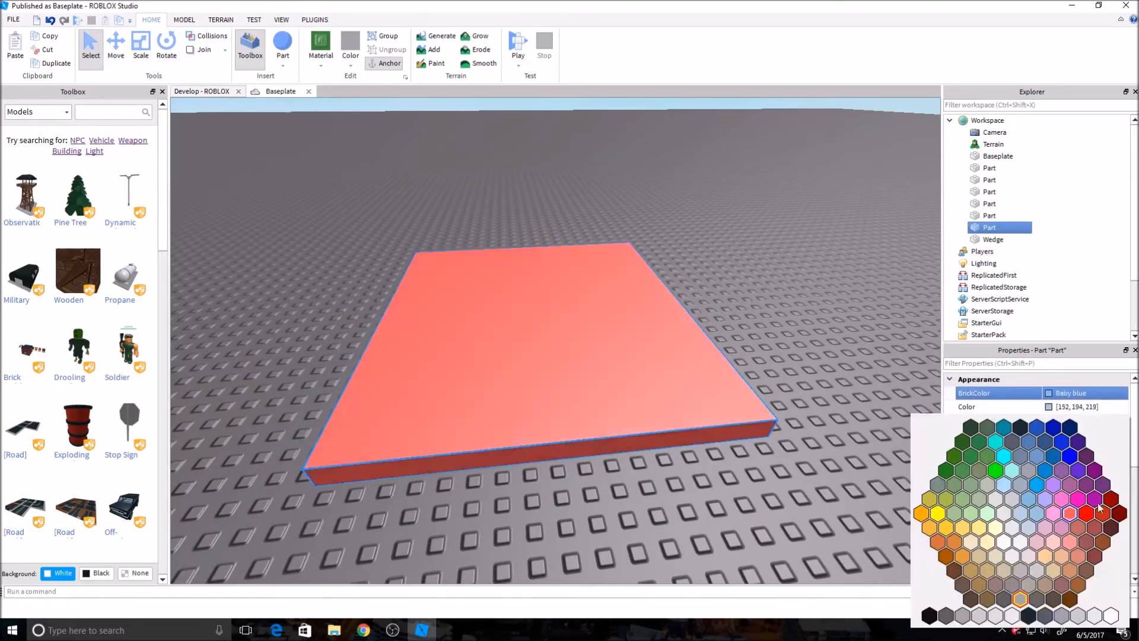
left_click(1023, 606)
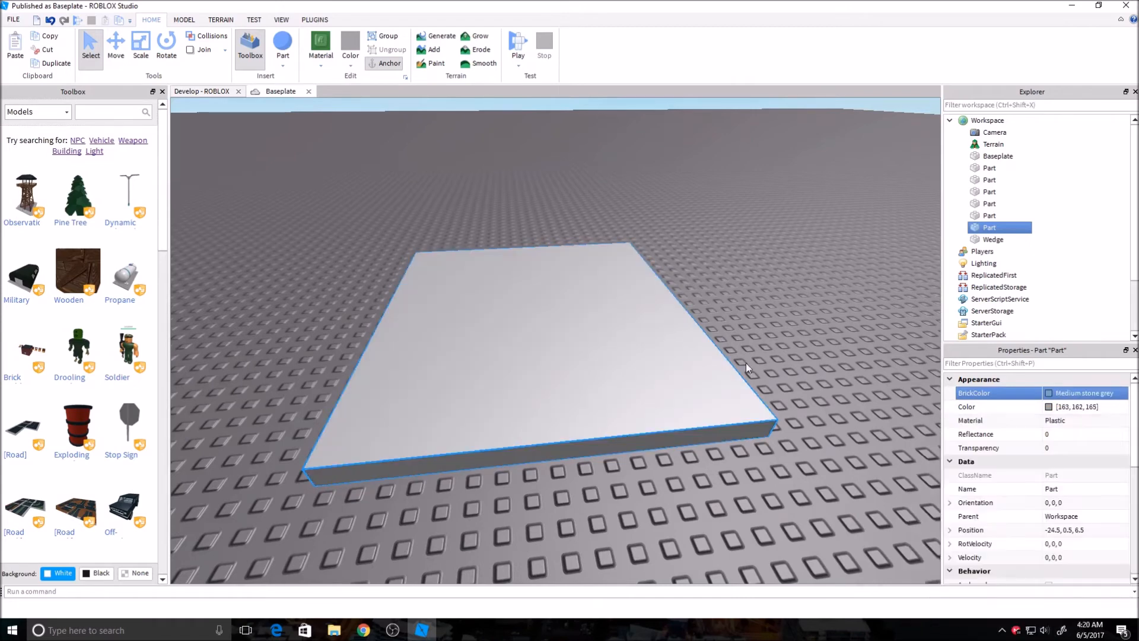
left_click(350, 56)
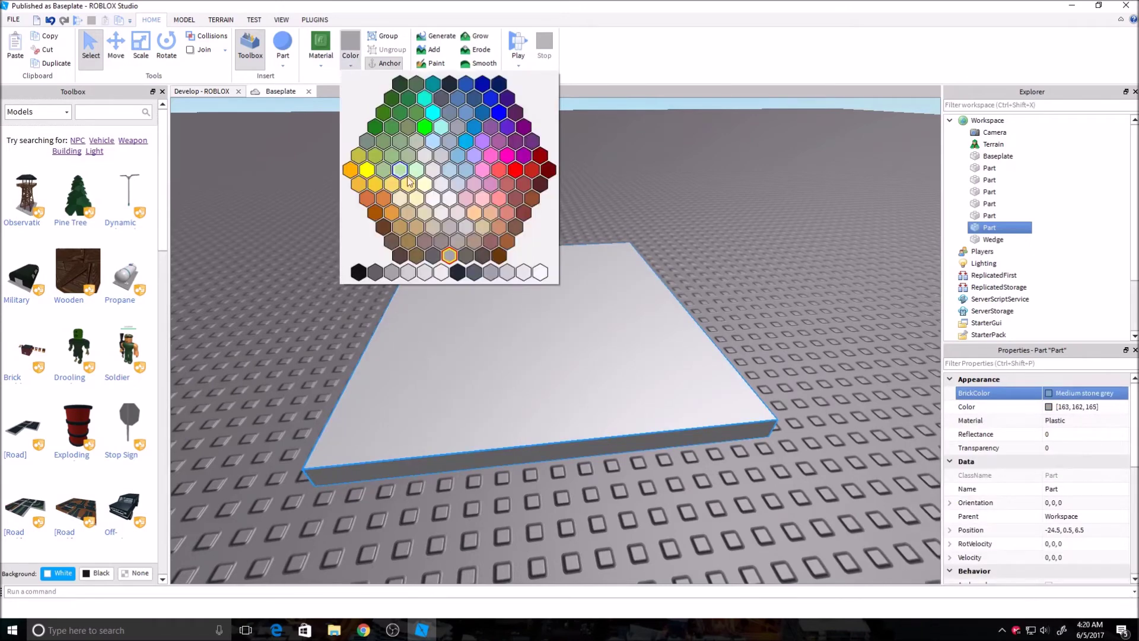
left_click(434, 110)
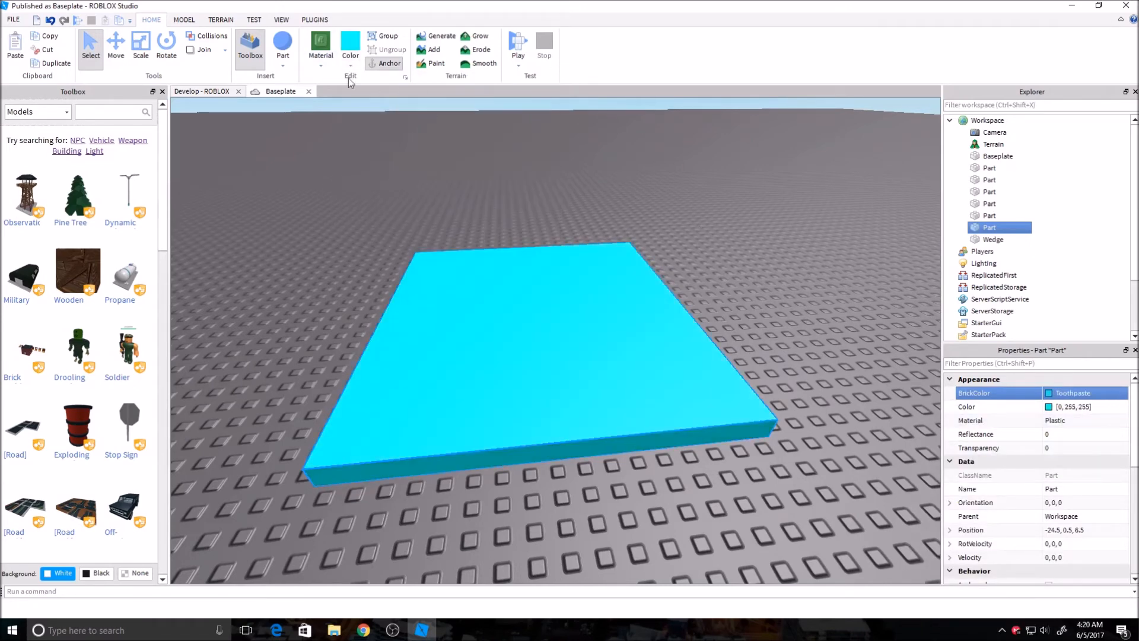
left_click(350, 61)
left_click(395, 132)
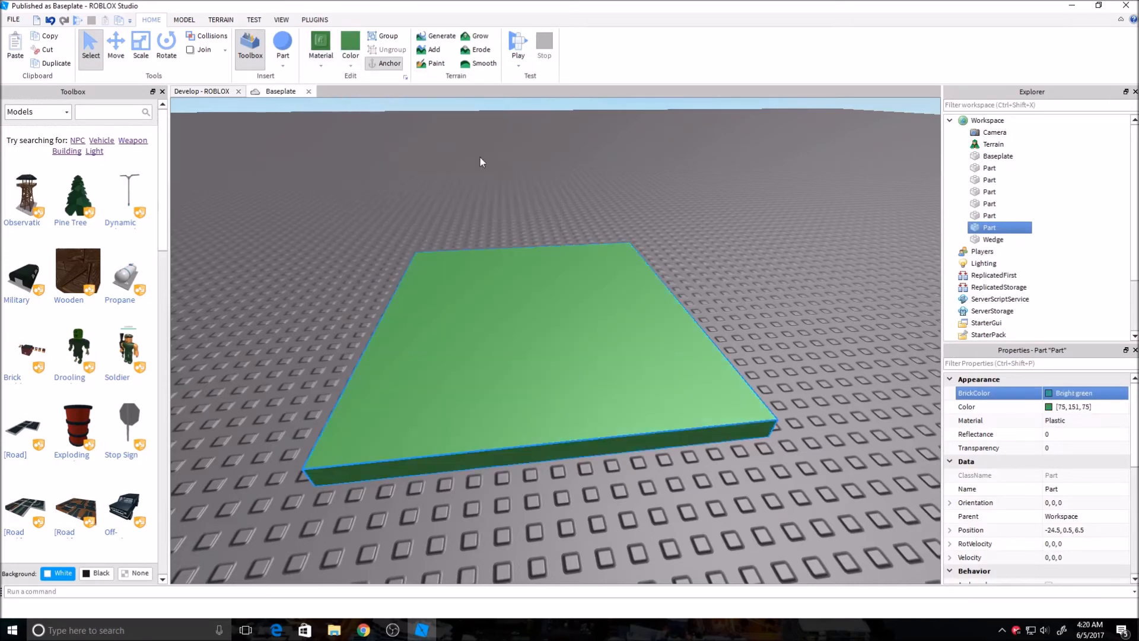
Step: Give the plate the SmoothPlastic material, leaving reflectance at zero
left_click(1060, 421)
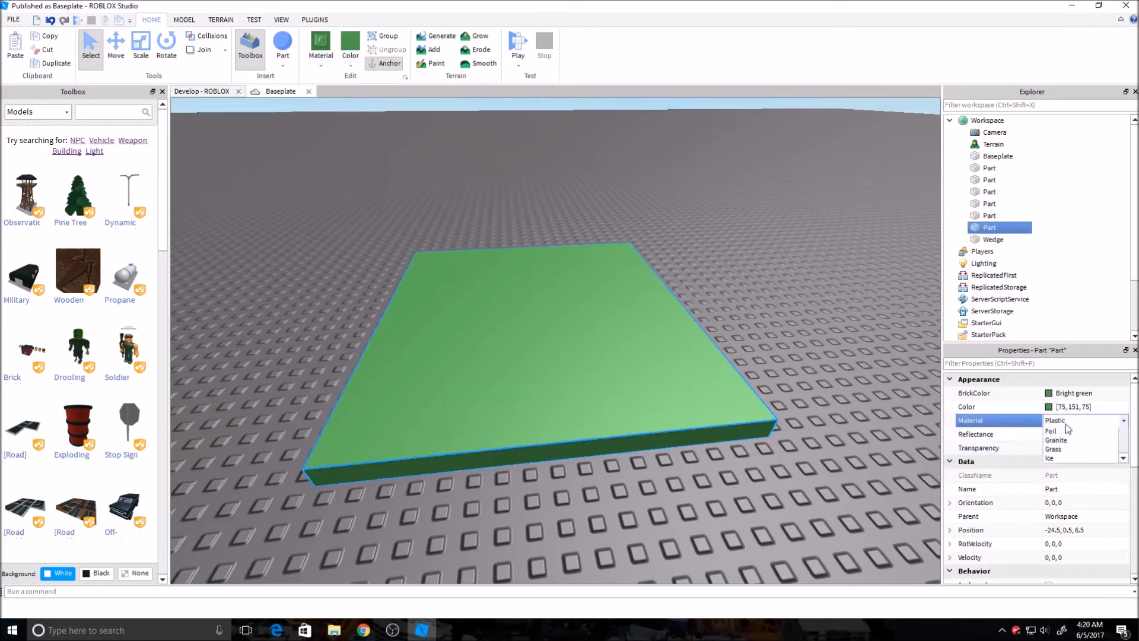
left_click(1123, 420)
scroll(1065, 507, "down", 2)
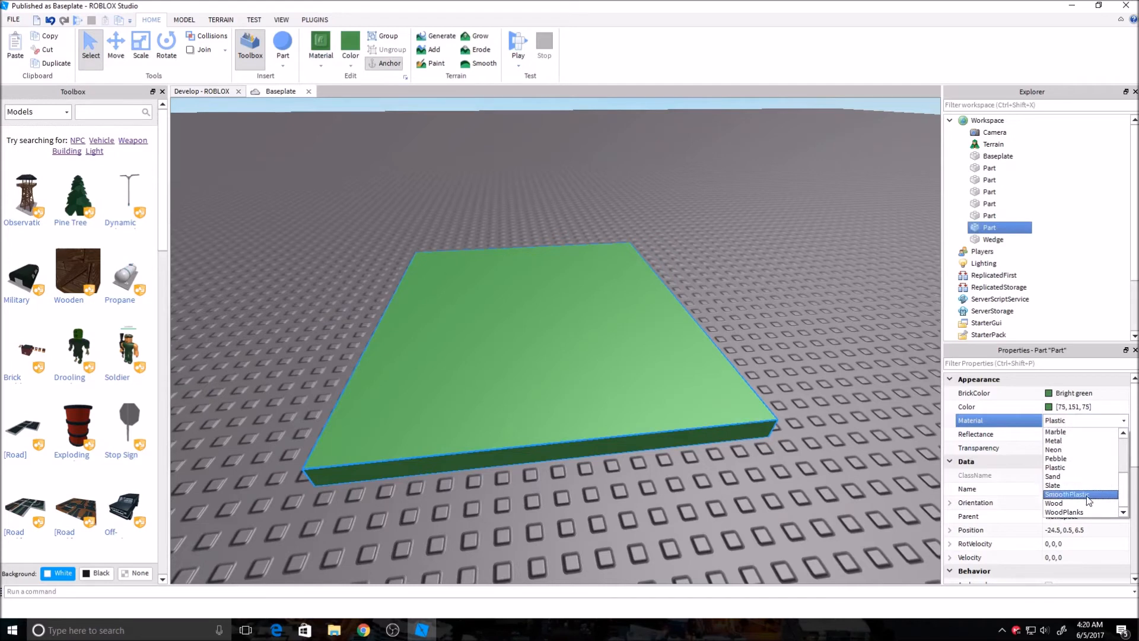
left_click(1082, 495)
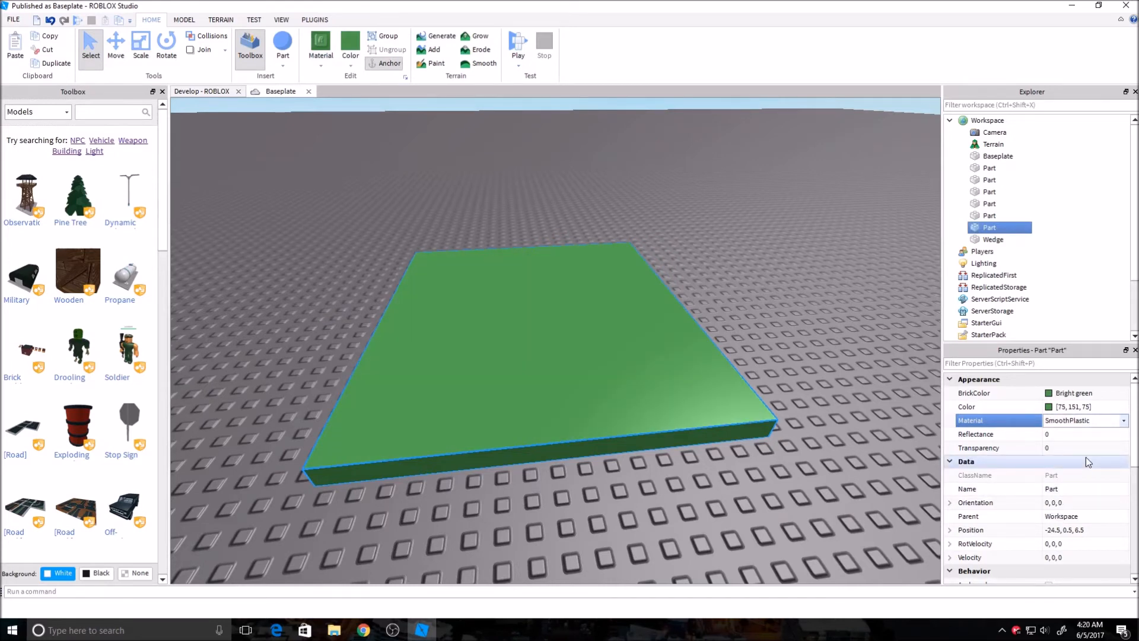
left_click(1064, 434)
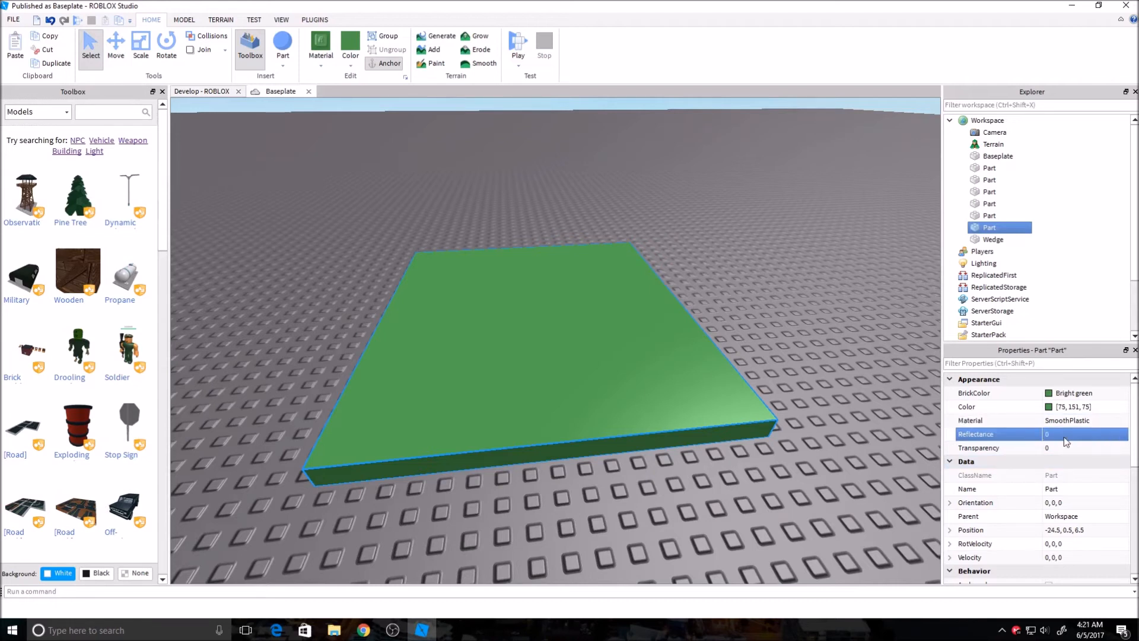
left_click_drag(1076, 434, 1056, 434)
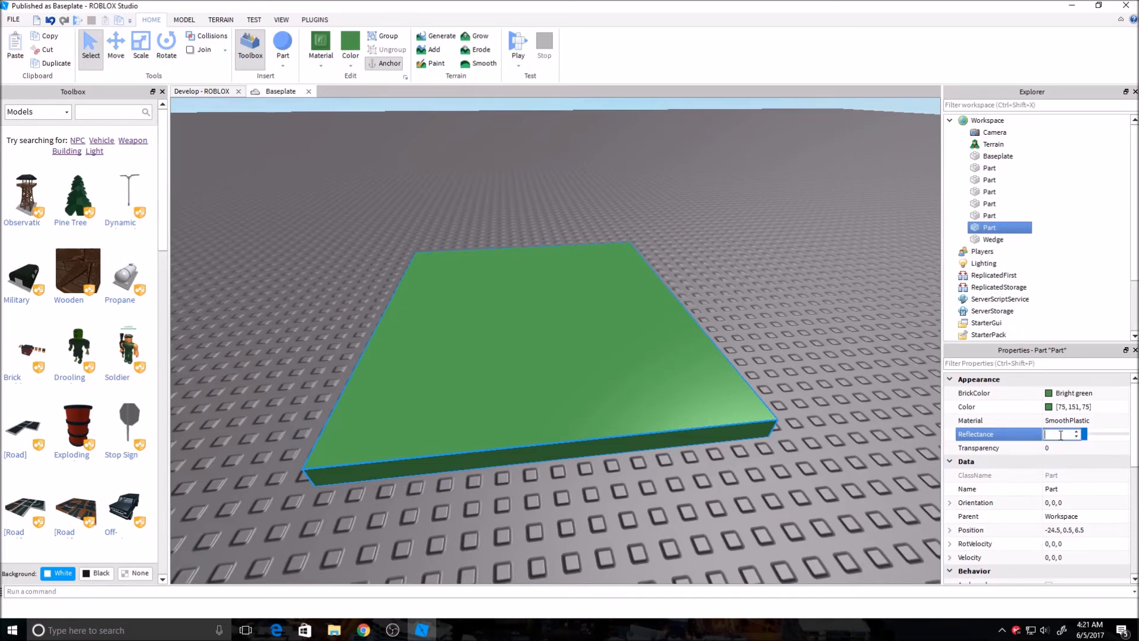
type("1")
key("Return")
left_click(890, 327)
right_click_drag(890, 325, 820, 329)
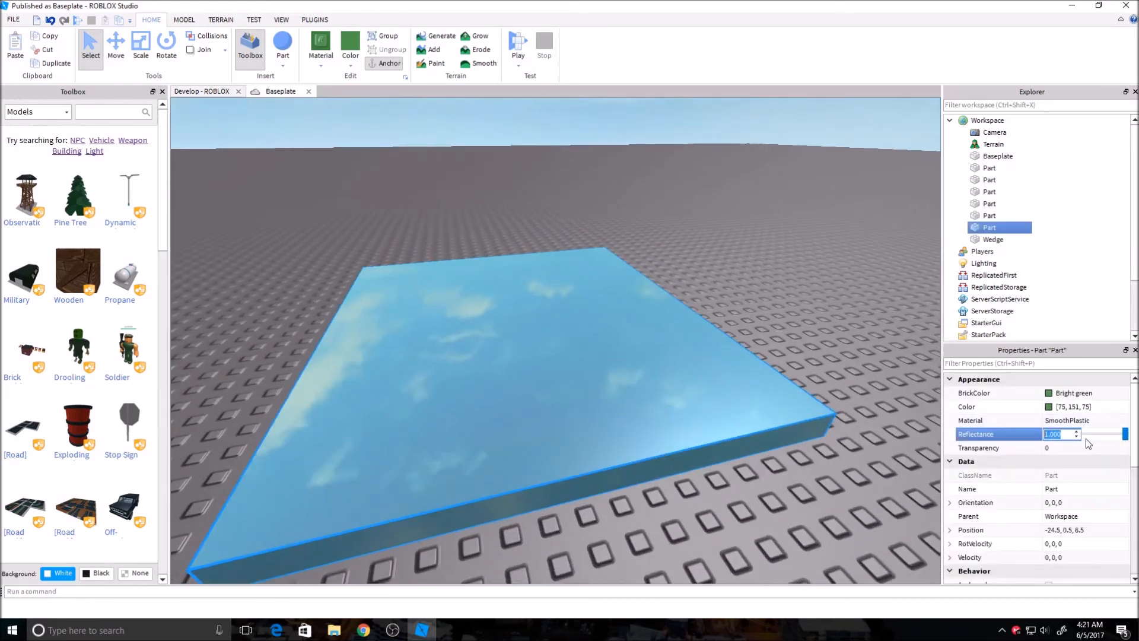
left_click_drag(1125, 434, 1123, 434)
type("0")
key("Return")
left_click(980, 448)
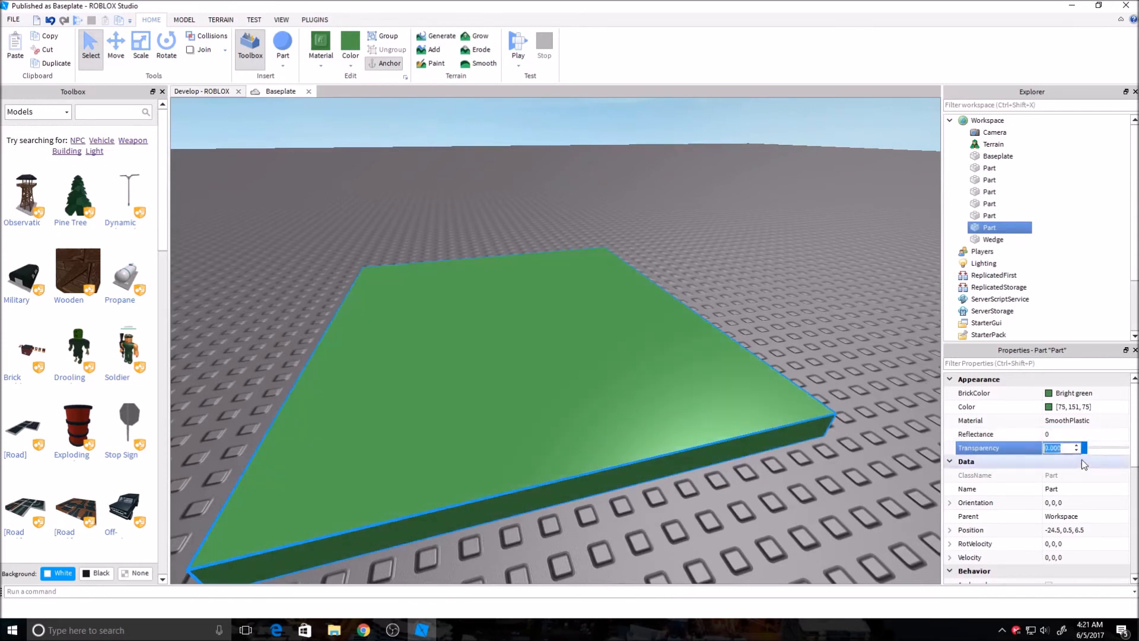
left_click_drag(1084, 448, 1120, 450)
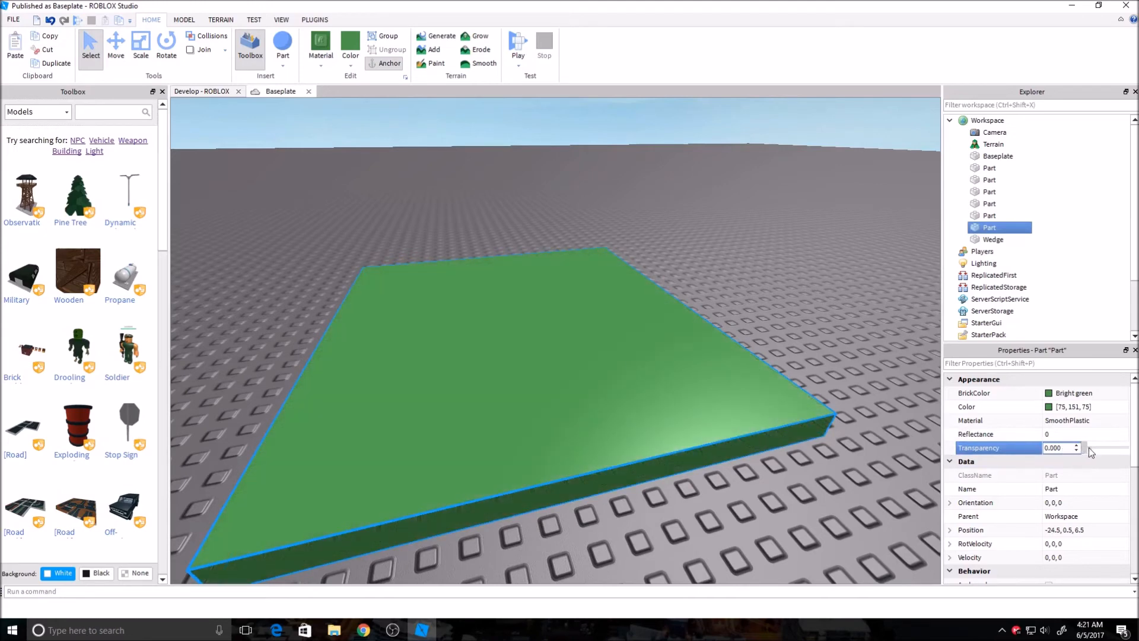
left_click_drag(1120, 450, 1076, 453)
left_click(1069, 456)
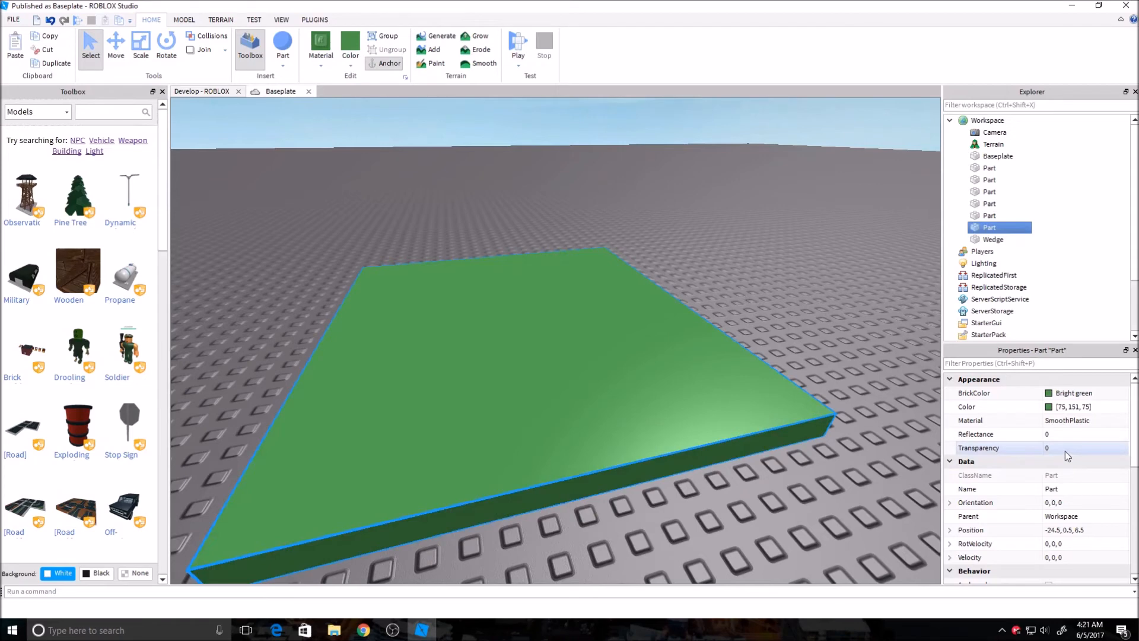
left_click(1065, 435)
left_click_drag(1049, 435, 1104, 434)
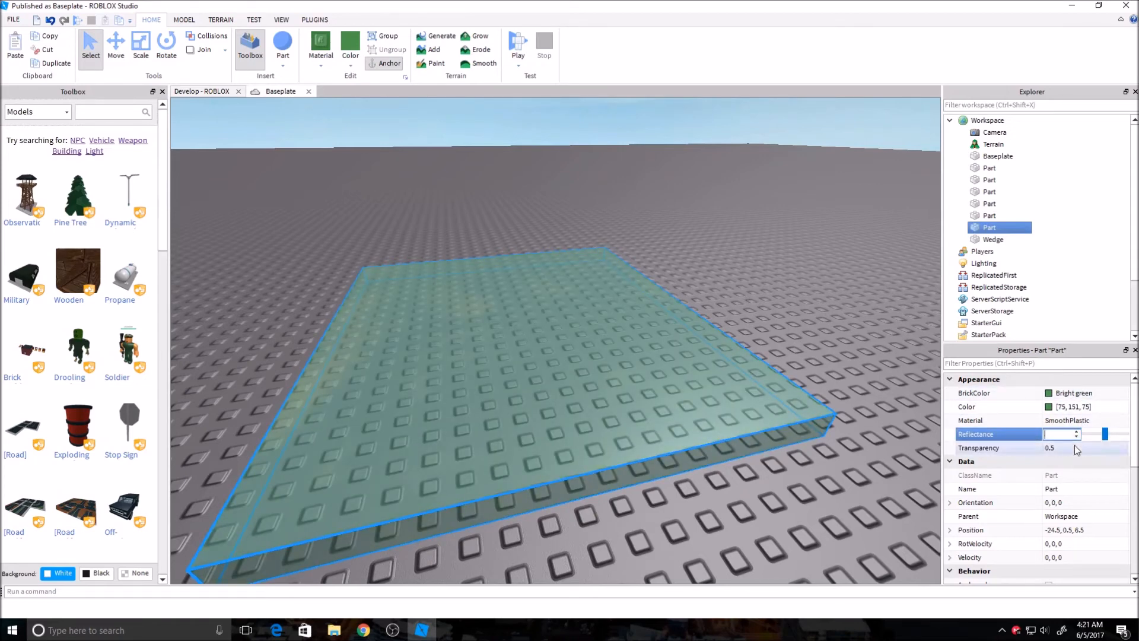
key("Return")
type("0")
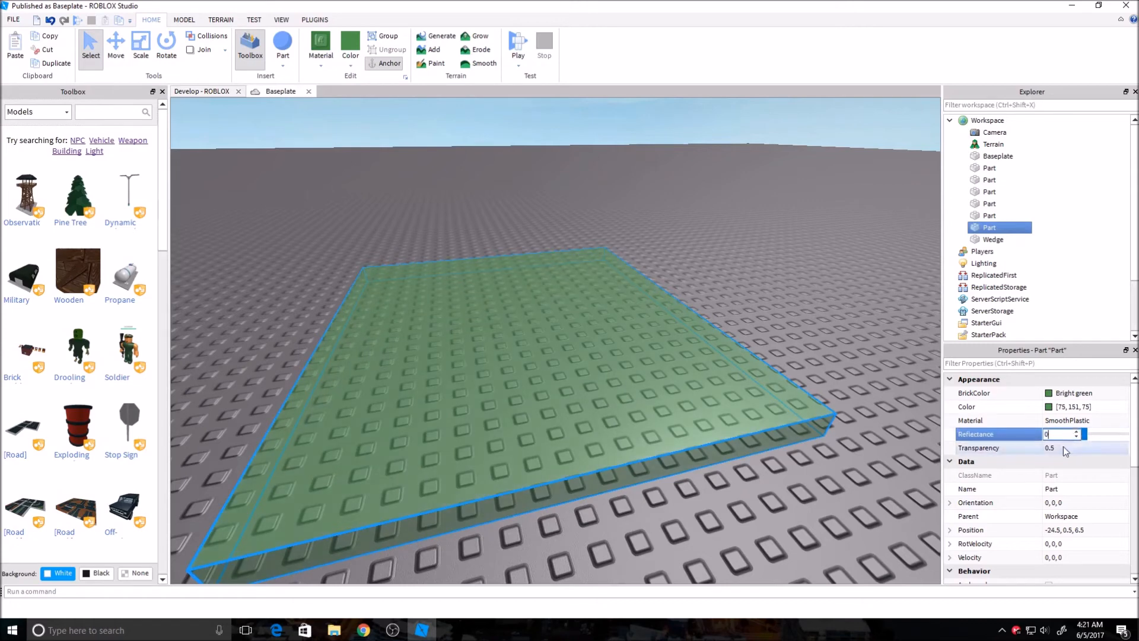
key("Return")
type("0")
key("Return")
scroll(1130, 434, "down", 3)
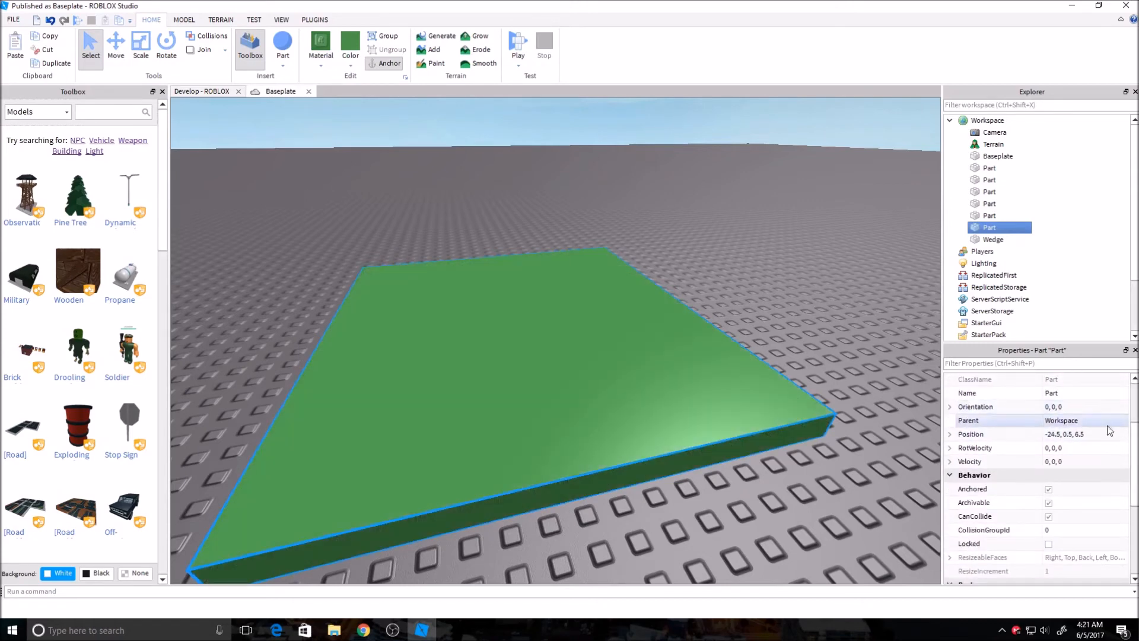
scroll(1075, 409, "up", 3)
scroll(1074, 409, "down", 2)
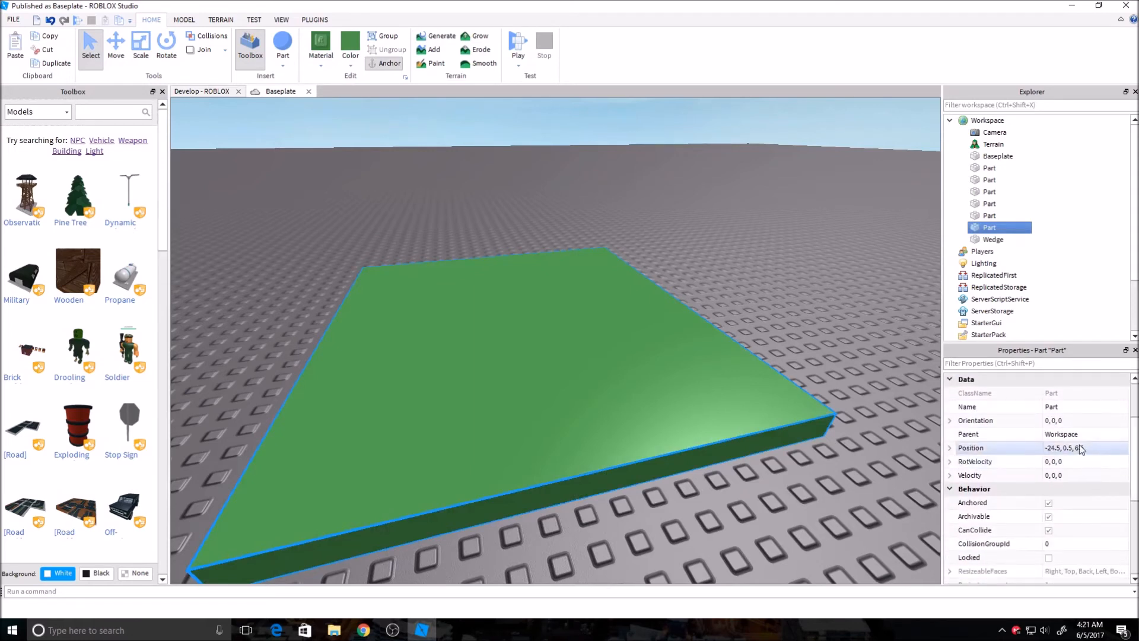
Step: Set the green brick's Position to -24.5, 0.5, 6 and toggle Anchored off and back on
left_click(1099, 448)
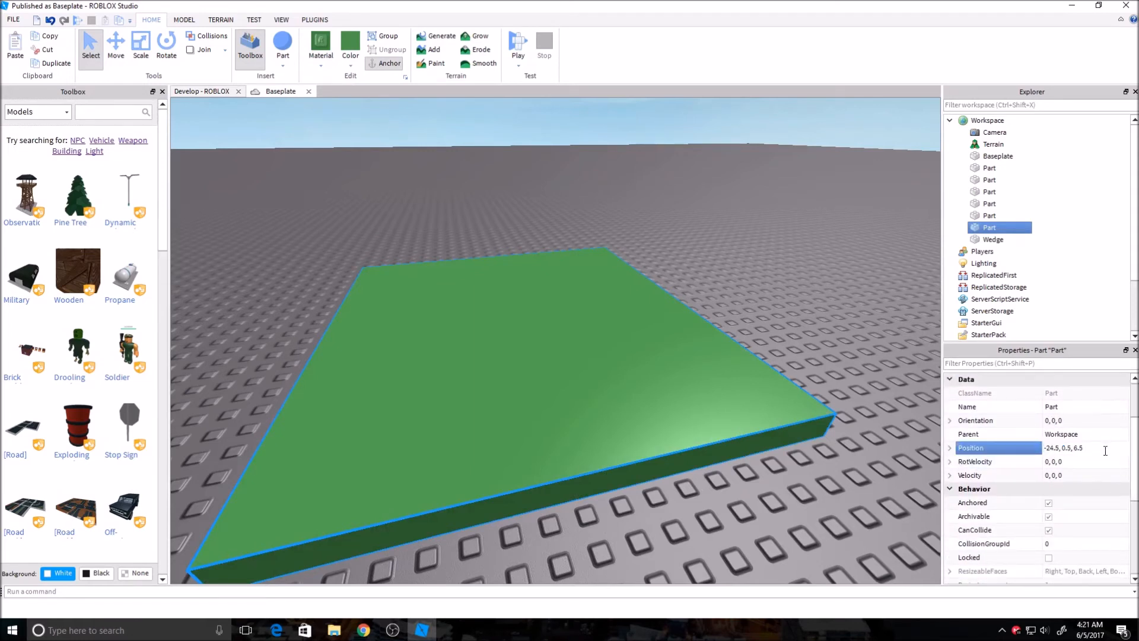
key("Return")
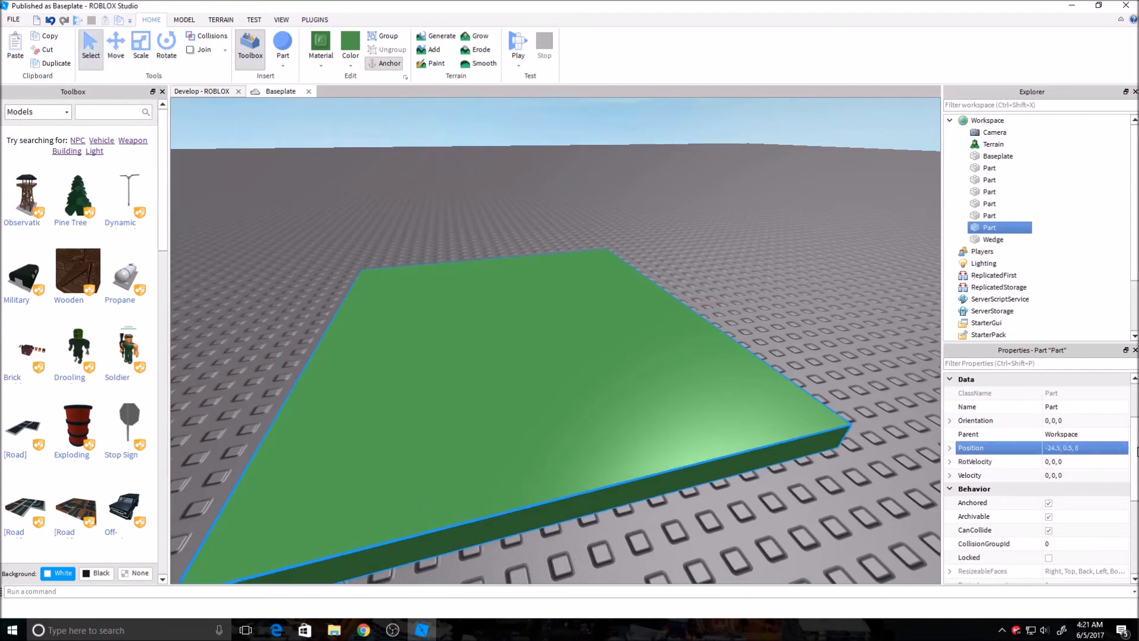
scroll(1135, 452, "down", 2)
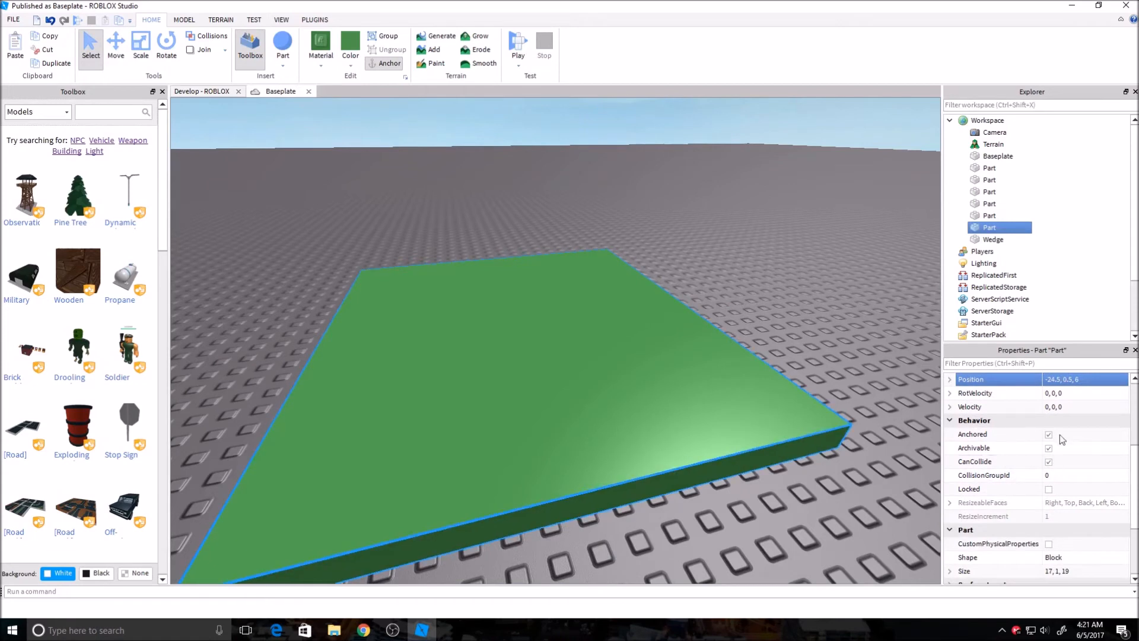
left_click(1049, 435)
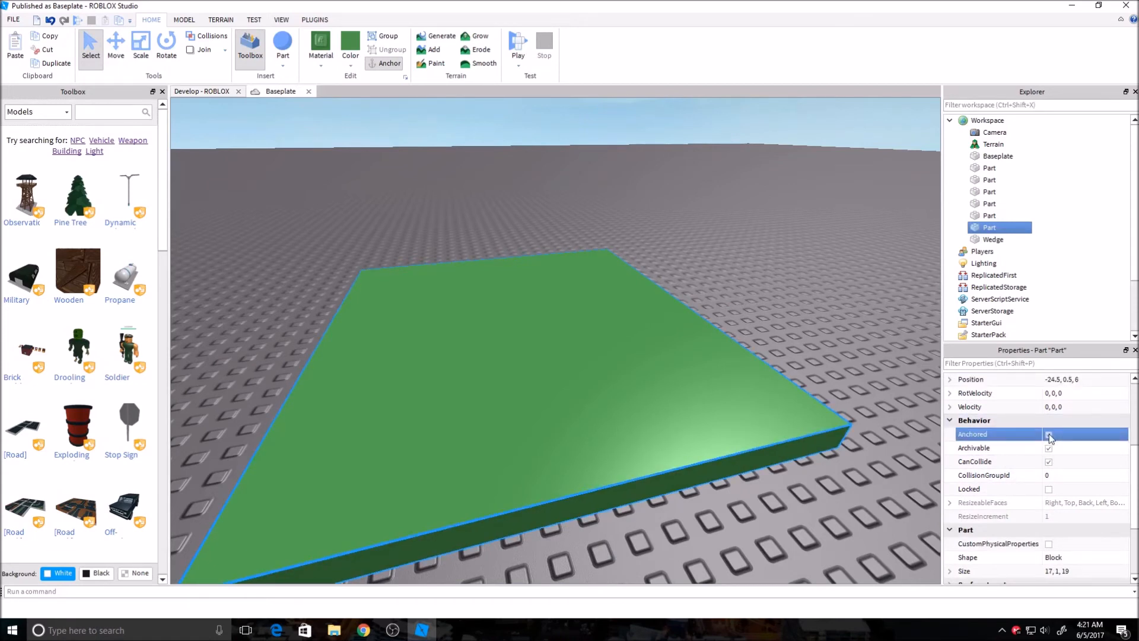
left_click(1049, 435)
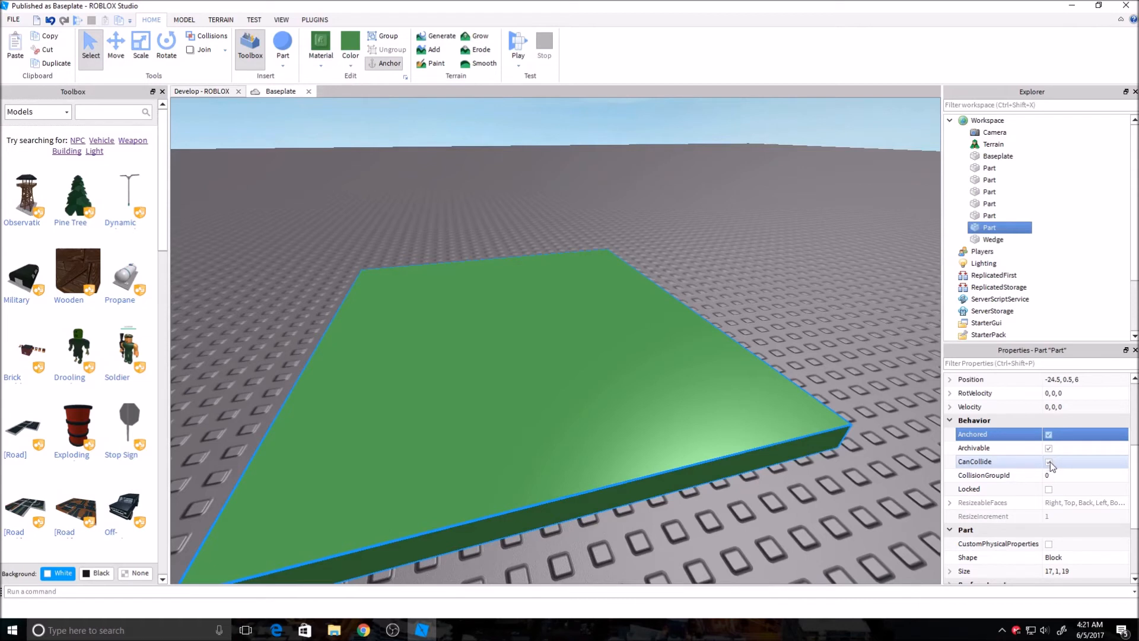
Step: Toggle CanCollide off and back on, then bring up the Model tools
left_click(1051, 462)
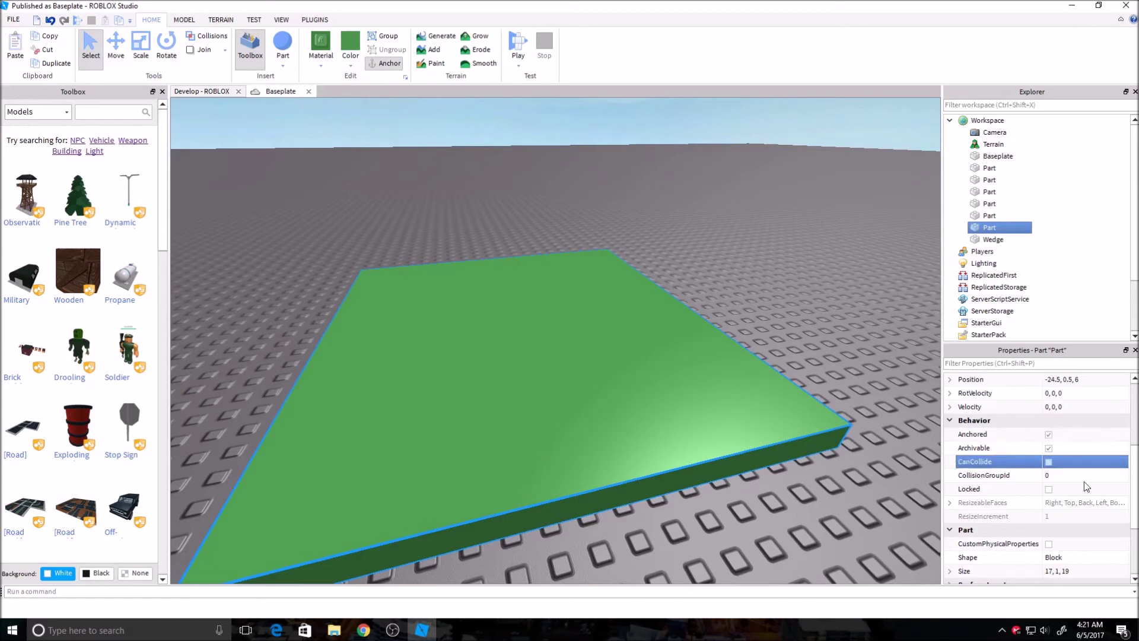
left_click(1050, 462)
left_click(183, 19)
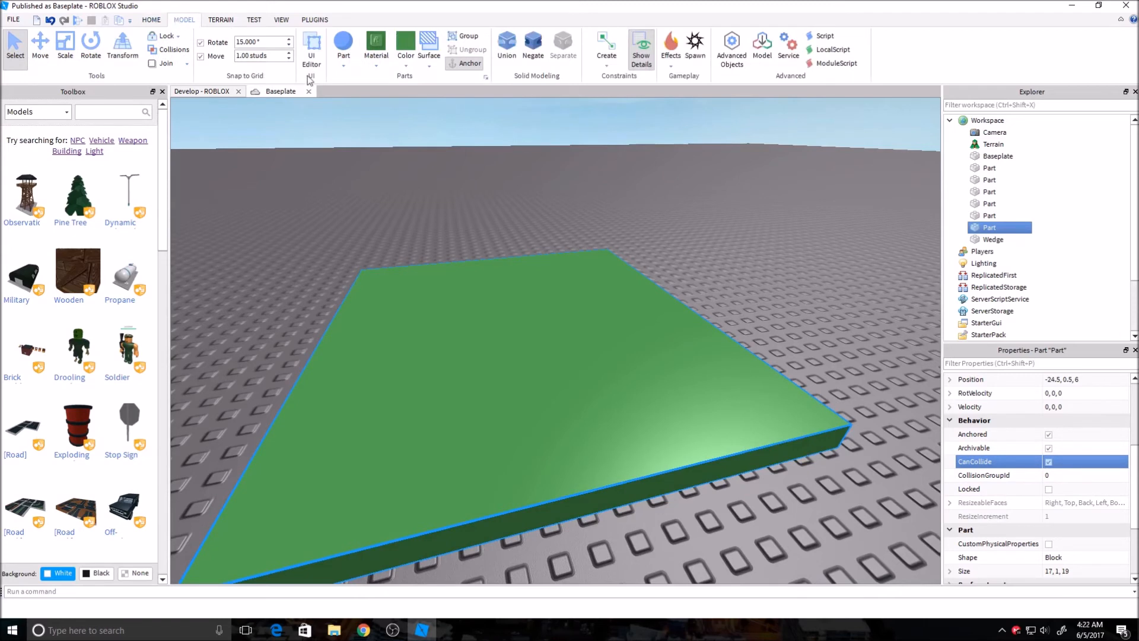
Step: Try the Lock tool briefly, then nudge the green brick half a stud to -24.5, 0.5, 5.5
left_click(177, 36)
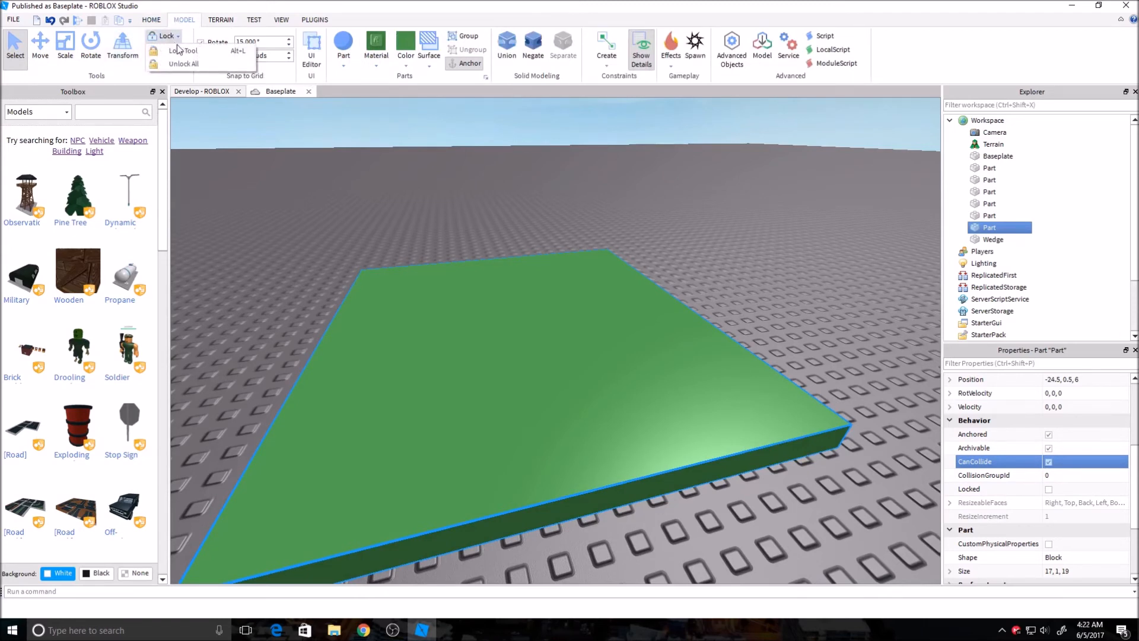
left_click(178, 50)
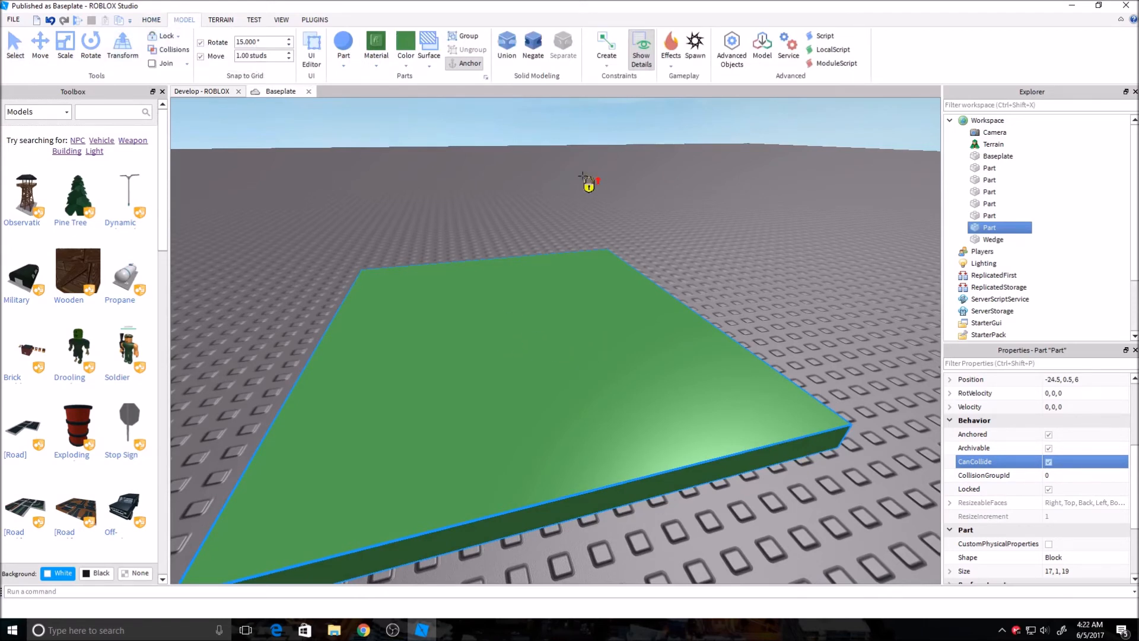
key("ctrl+1")
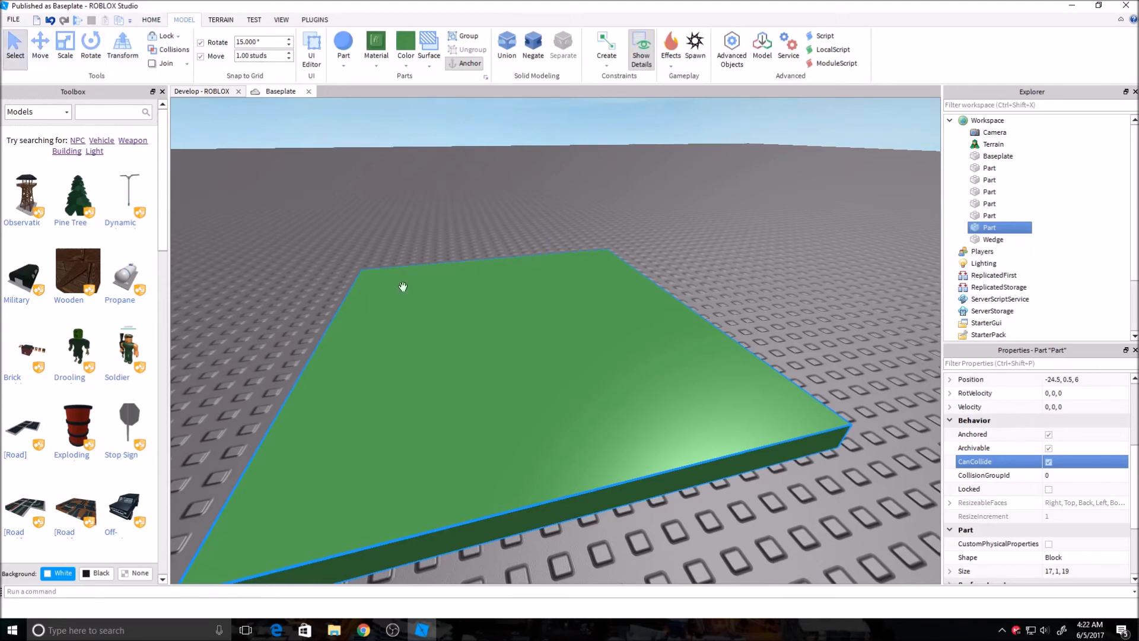
left_click_drag(499, 354, 522, 349)
left_click(177, 36)
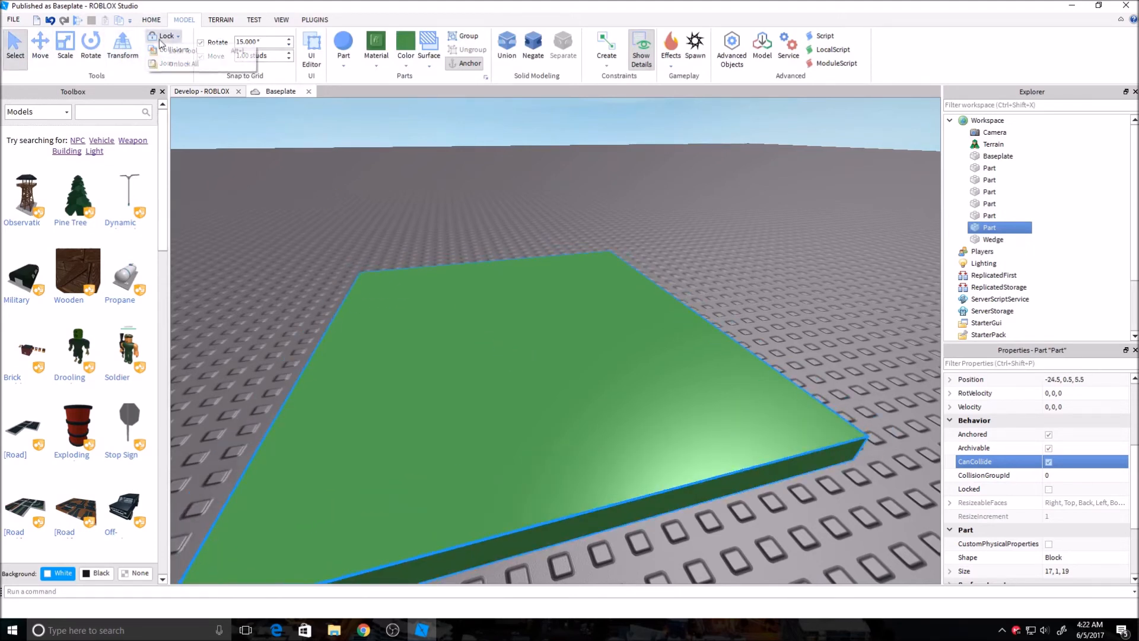
left_click(20, 47)
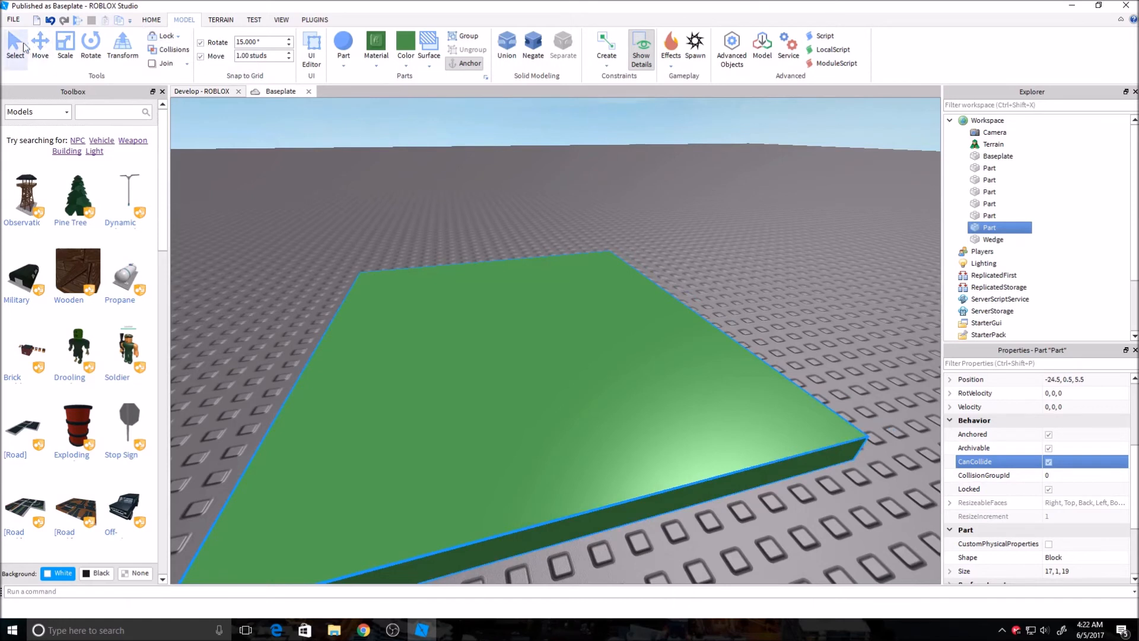
Step: Dismiss the lock options without locking and reselect the green brick
left_click(517, 335)
left_click_drag(515, 347, 600, 417)
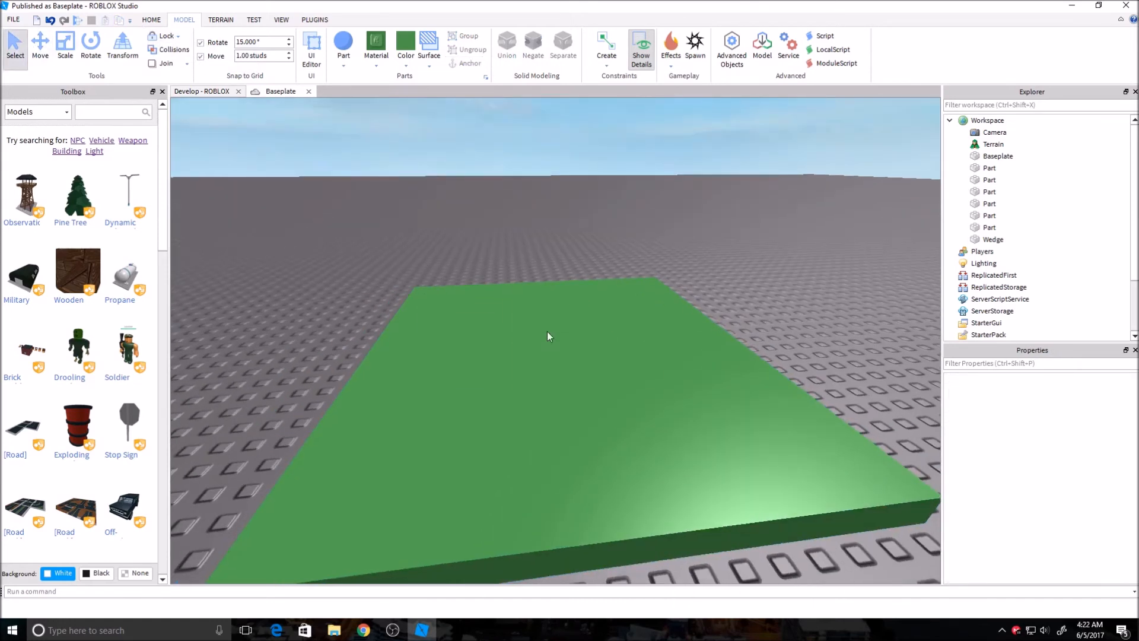
left_click(175, 37)
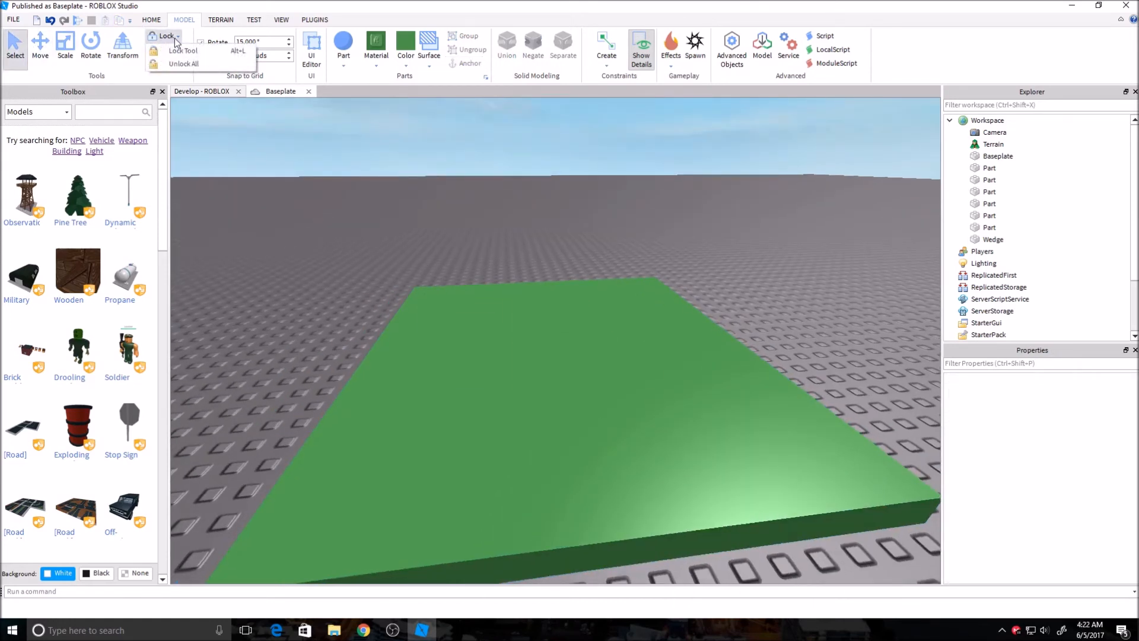
left_click(183, 63)
left_click(588, 388)
right_click_drag(588, 388, 810, 440)
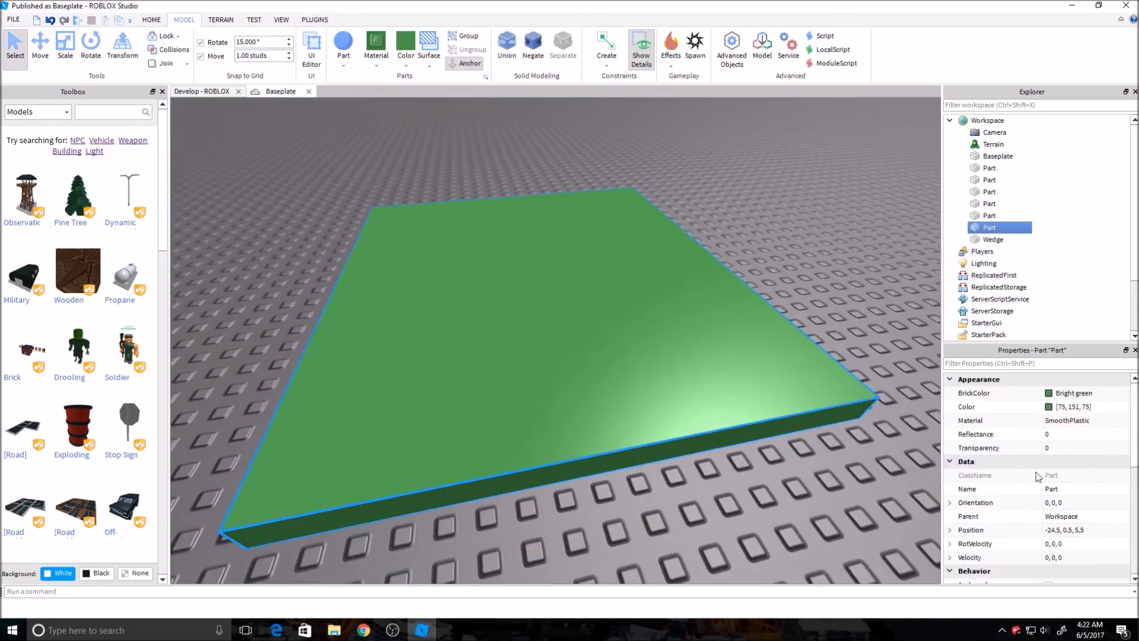
scroll(1037, 478, "down", 3)
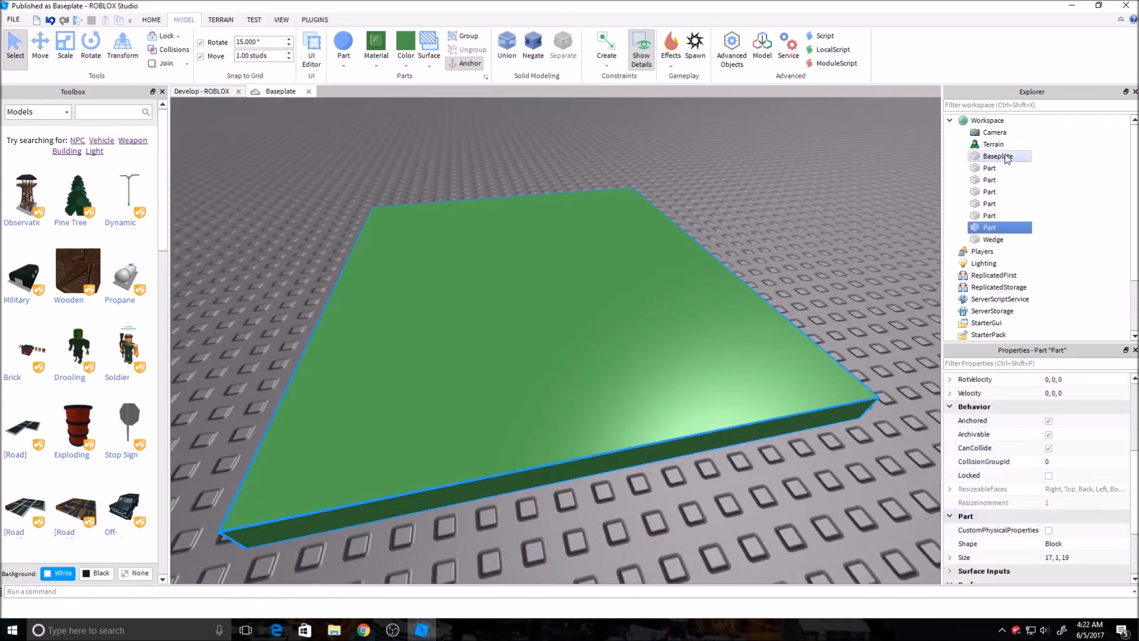
Step: Inspect the Baseplate's properties, then reselect the green brick to show its surface settings
left_click(1009, 158)
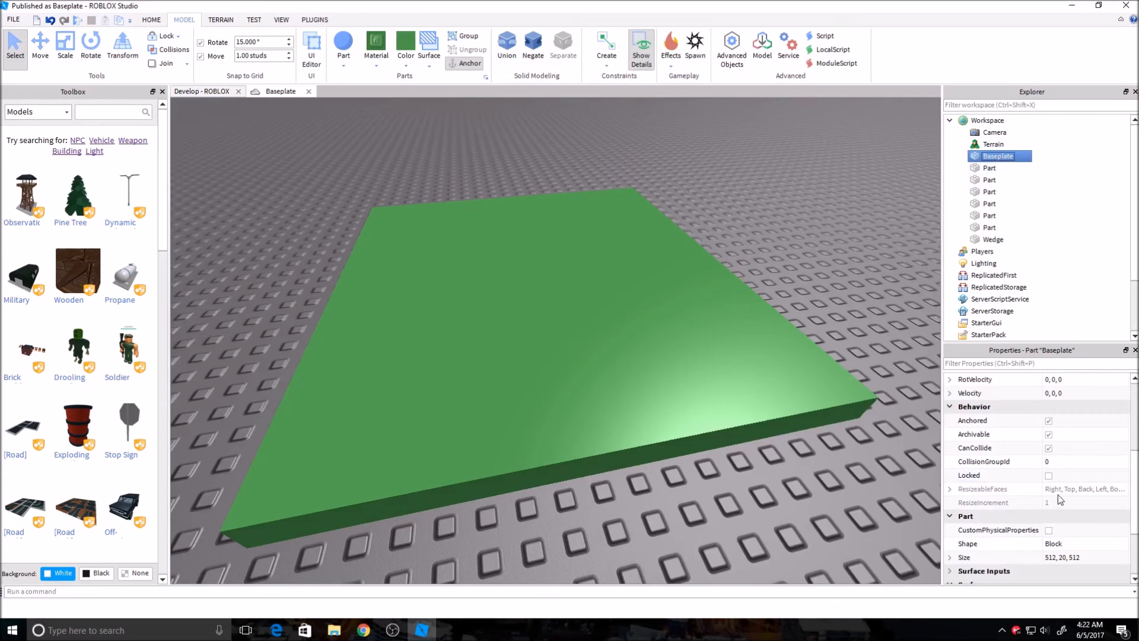
right_click_drag(757, 256, 755, 258)
left_click(479, 436)
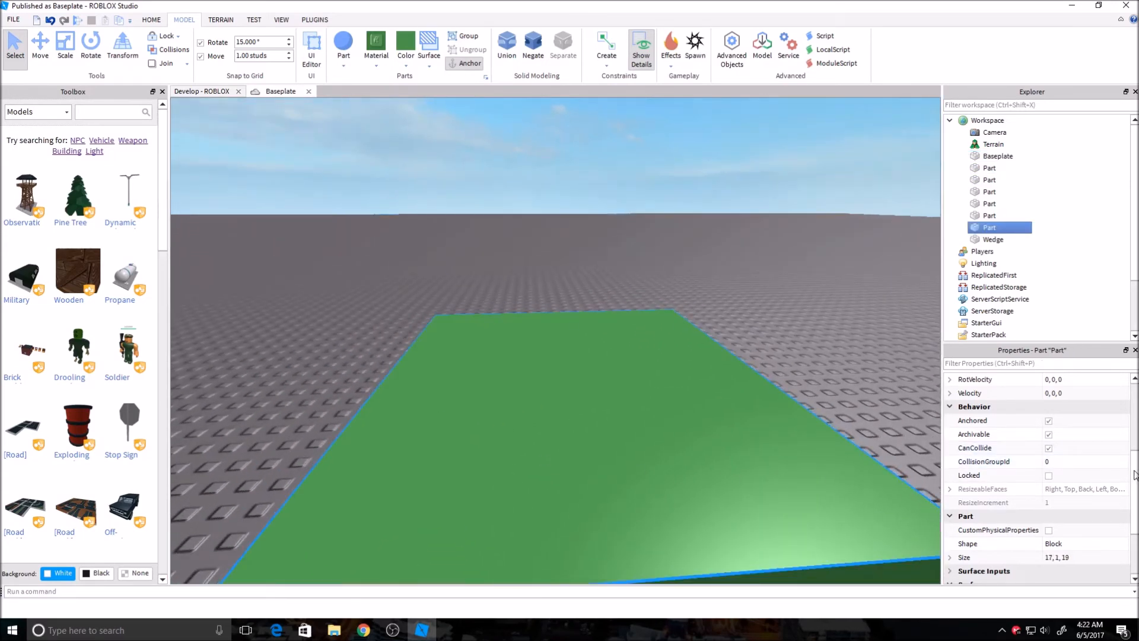
scroll(1134, 474, "down", 2)
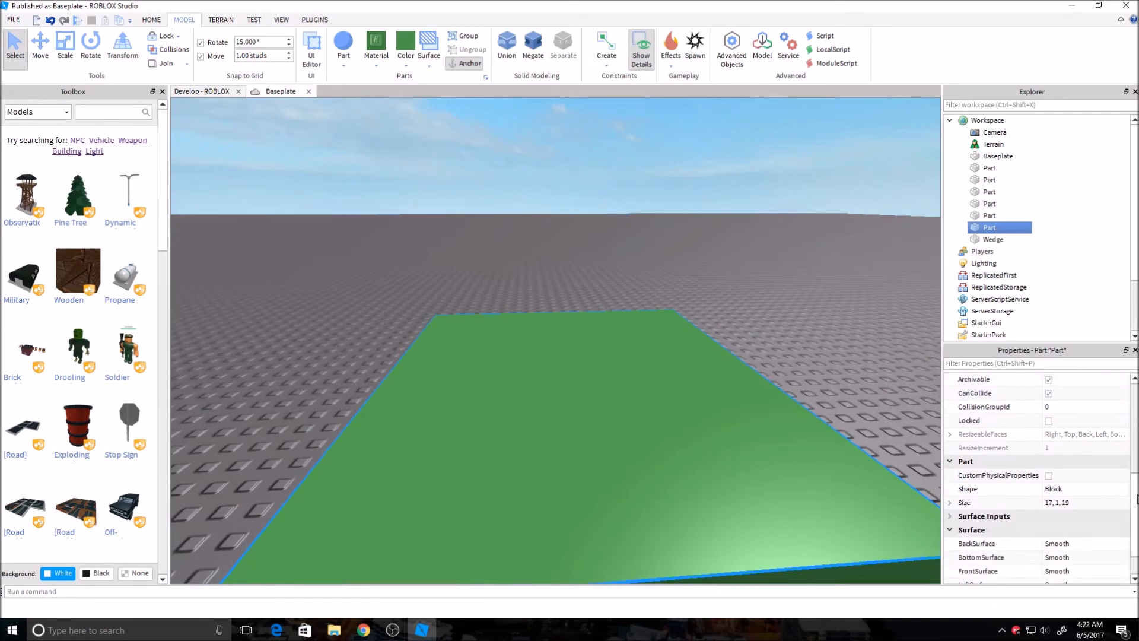
scroll(1135, 498, "down", 1)
left_click(1078, 450)
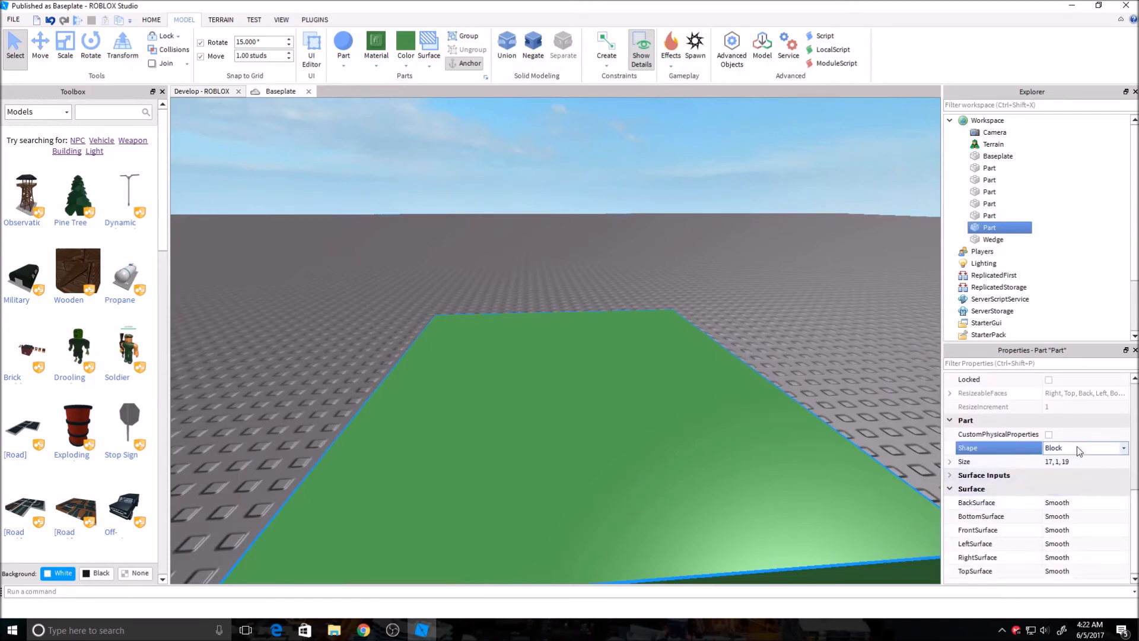
left_click(1059, 471)
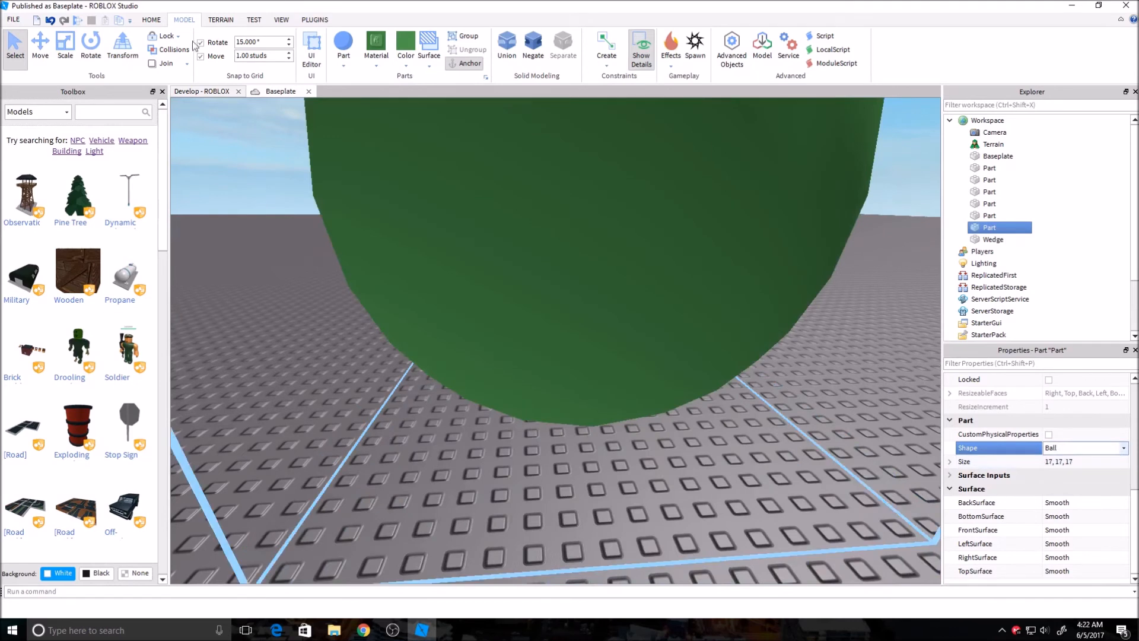
key("ctrl+z")
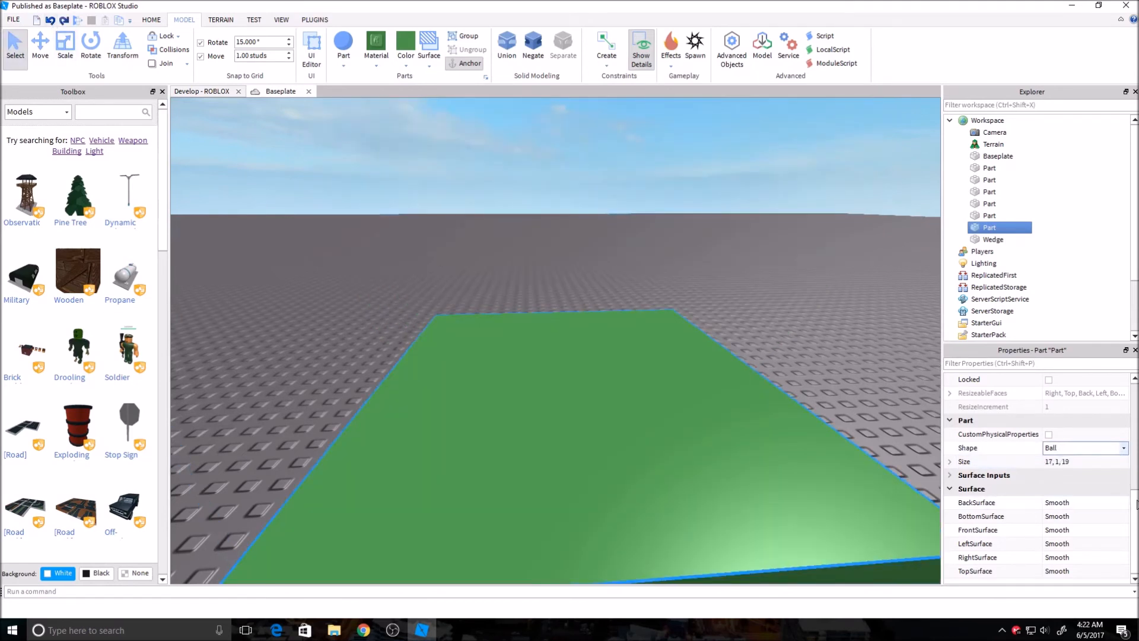
left_click(984, 474)
scroll(1100, 512, "down", 2)
left_click(1100, 503)
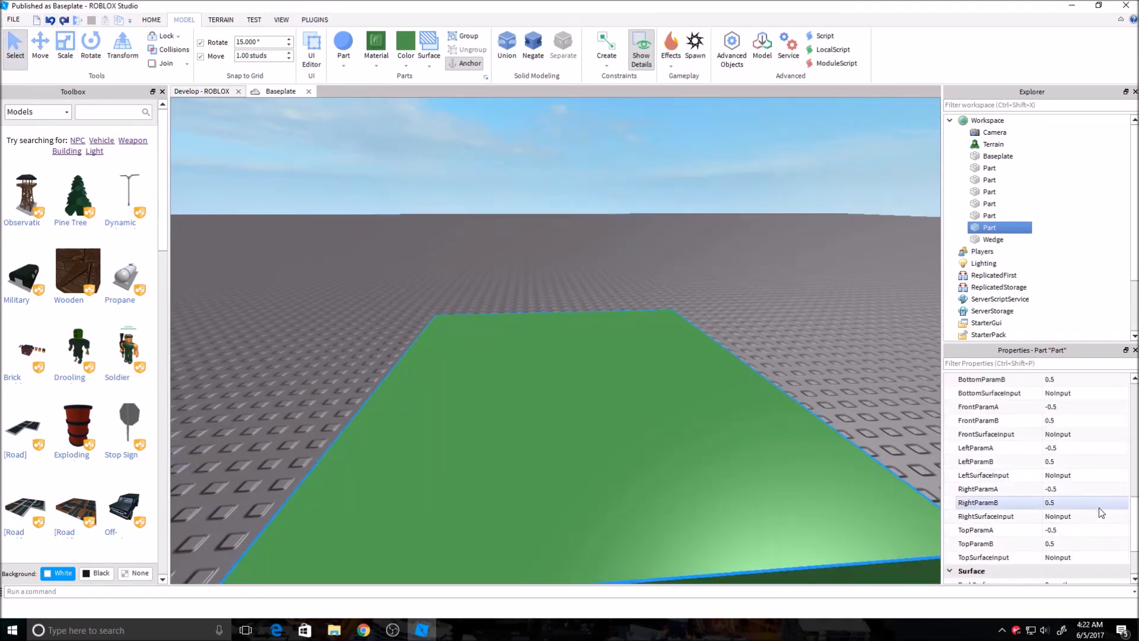
scroll(1100, 511, "up", 3)
left_click(791, 321)
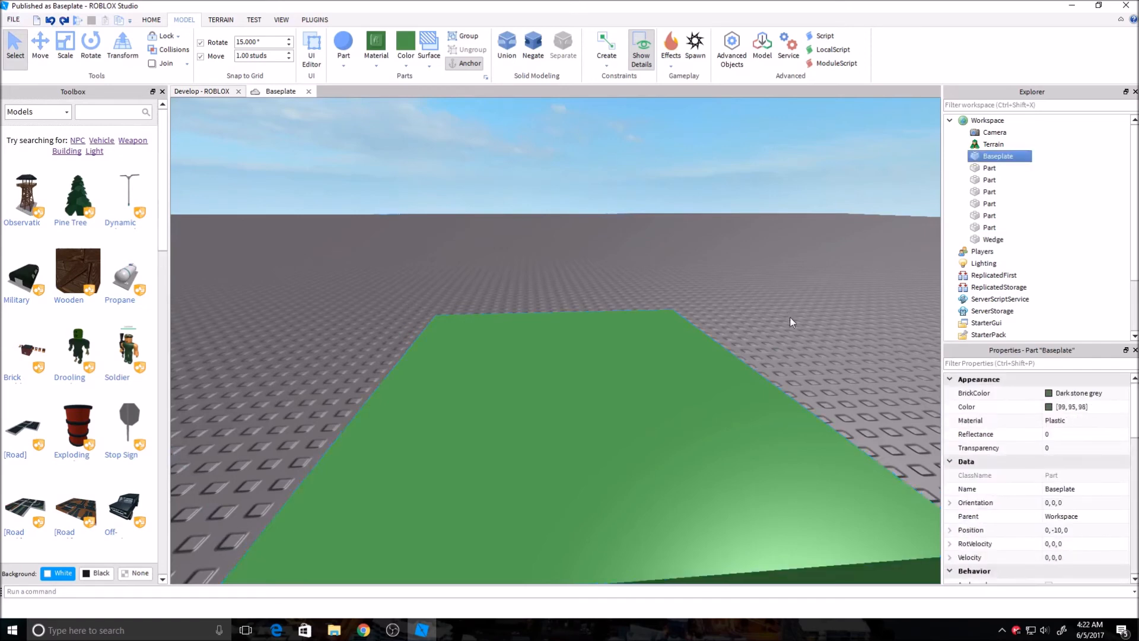
scroll(791, 321, "down", 5)
right_click_drag(763, 348, 618, 374)
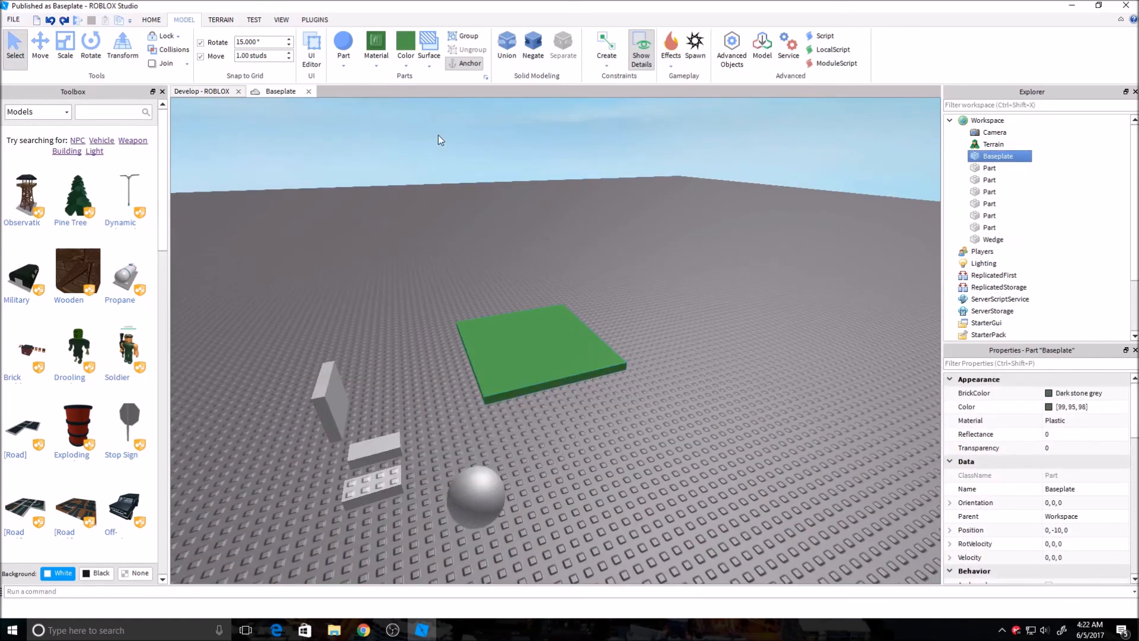
left_click(438, 139)
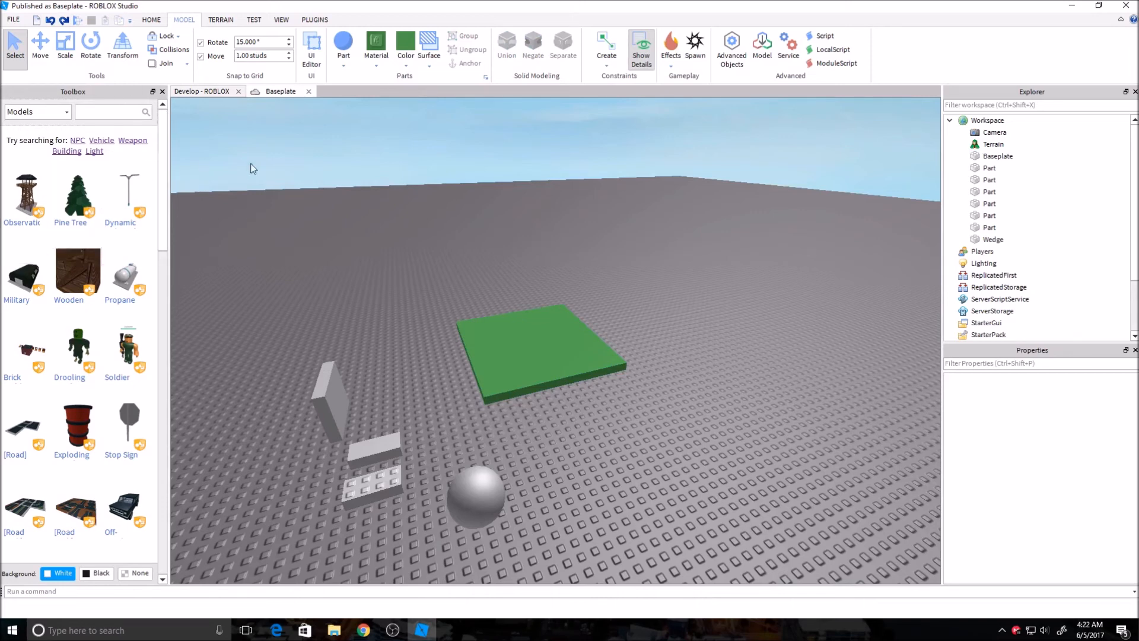
mouse_move(589, 337)
right_mouse_down()
mouse_move(613, 315)
mouse_move(534, 250)
right_mouse_up()
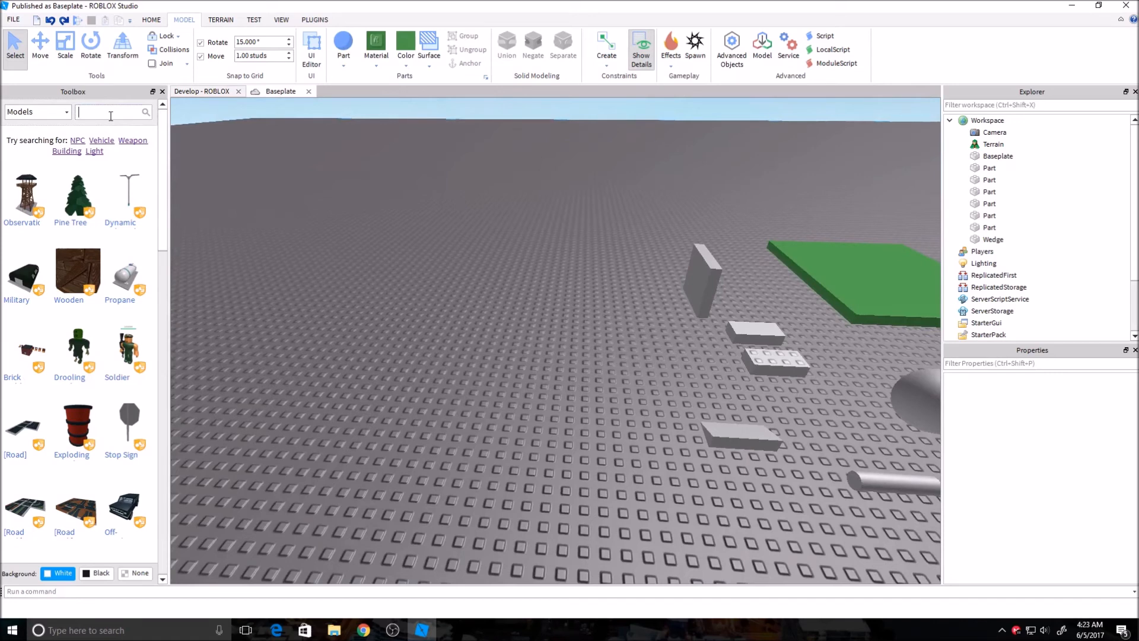
right_click_drag(336, 153, 338, 133)
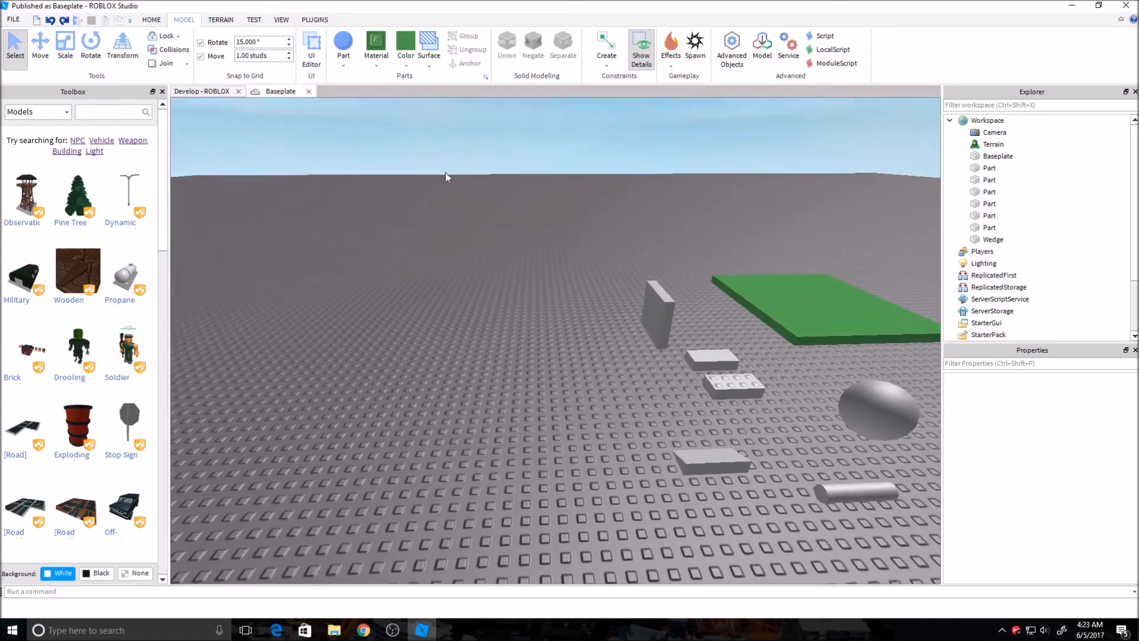
left_click(59, 113)
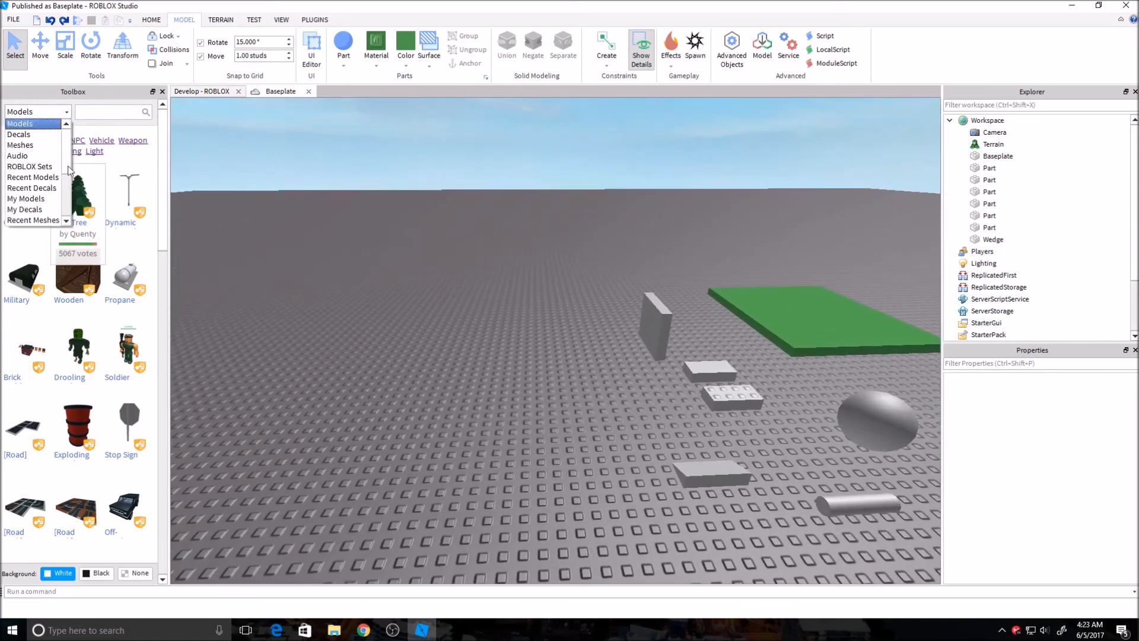
left_click(64, 139)
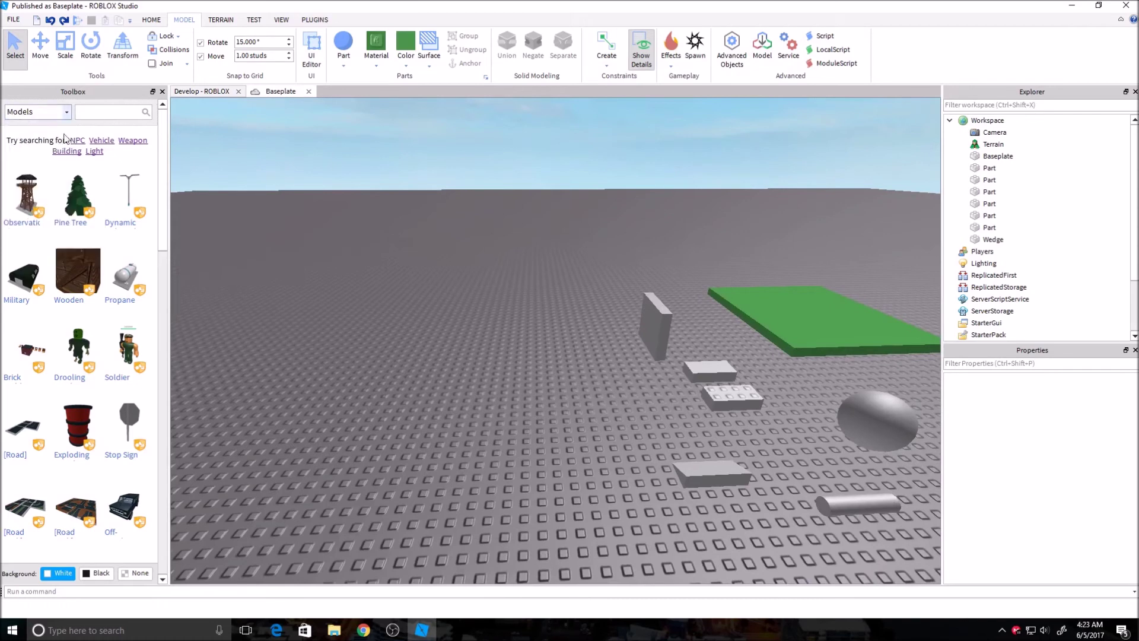
left_click(24, 195)
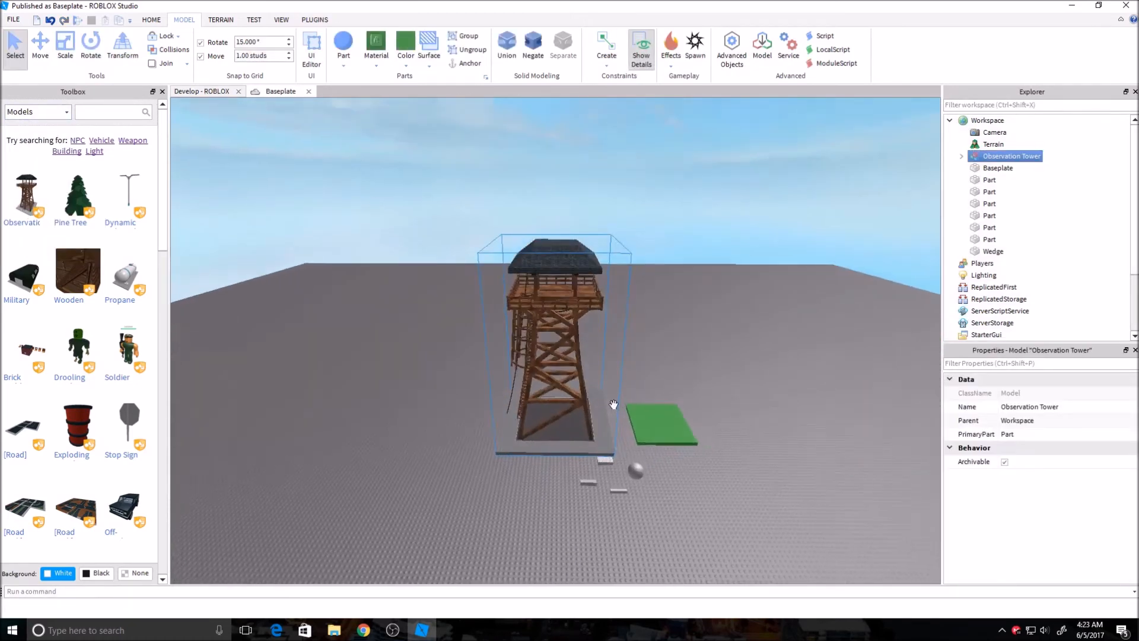
scroll(568, 318, "up", 5)
scroll(719, 442, "down", 4)
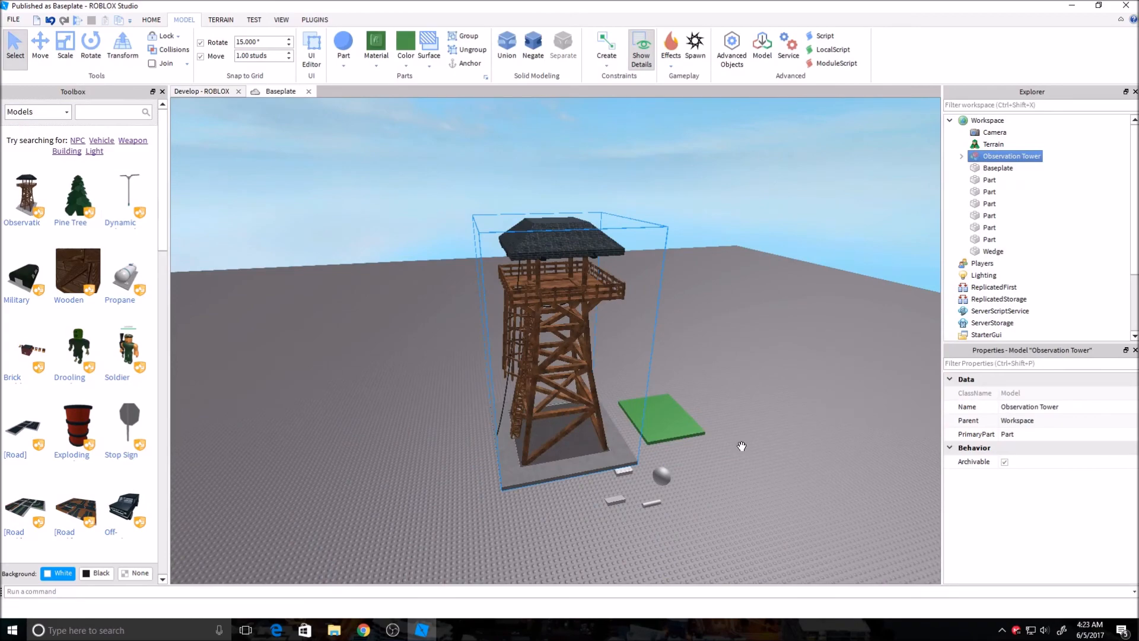
key("Delete")
left_click(47, 113)
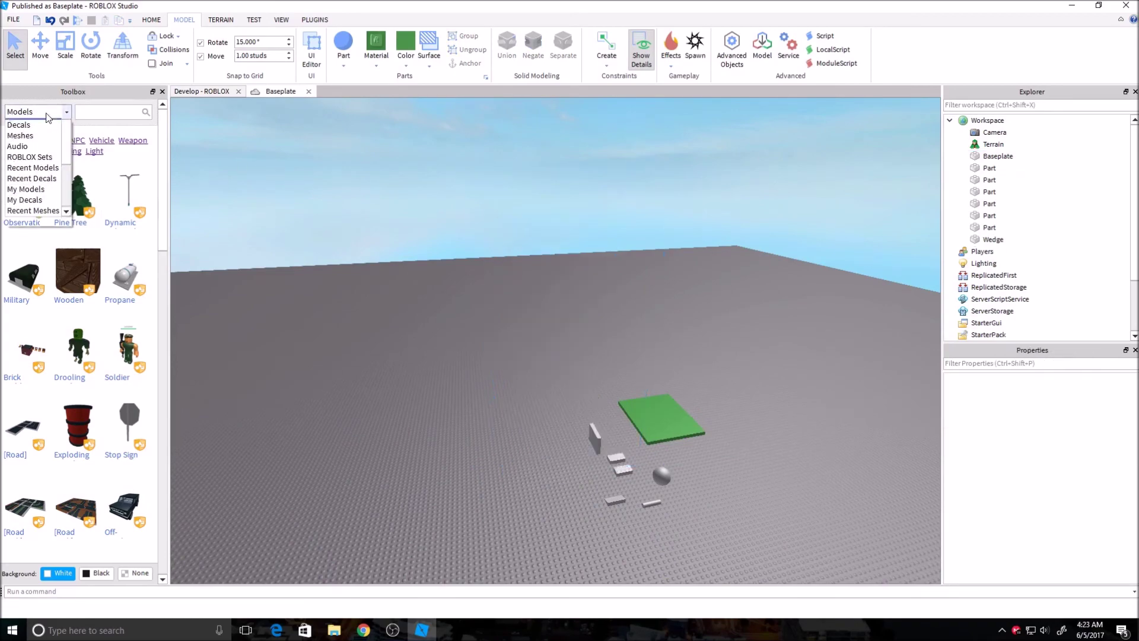
left_click(422, 283)
mouse_move(480, 227)
right_mouse_down()
mouse_move(549, 289)
mouse_move(623, 400)
right_mouse_up()
scroll(550, 290, "up", 5)
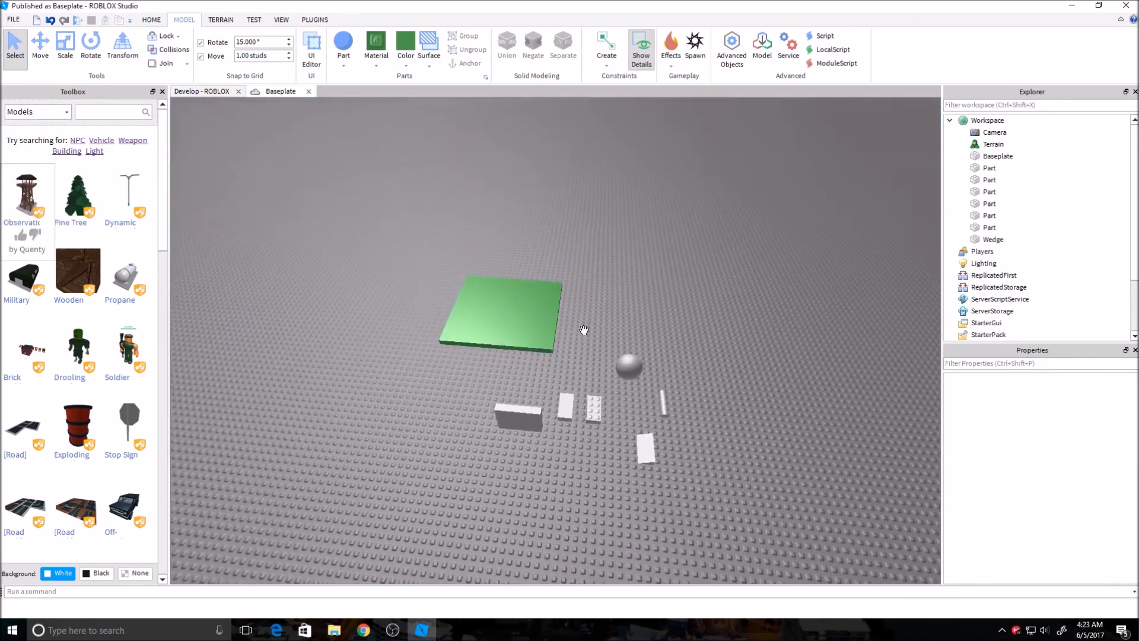
scroll(624, 400, "up", 3)
left_click(578, 458)
Step: Group the two small bricks into a Model and start saving it to Roblox
left_click(626, 462, "ctrl")
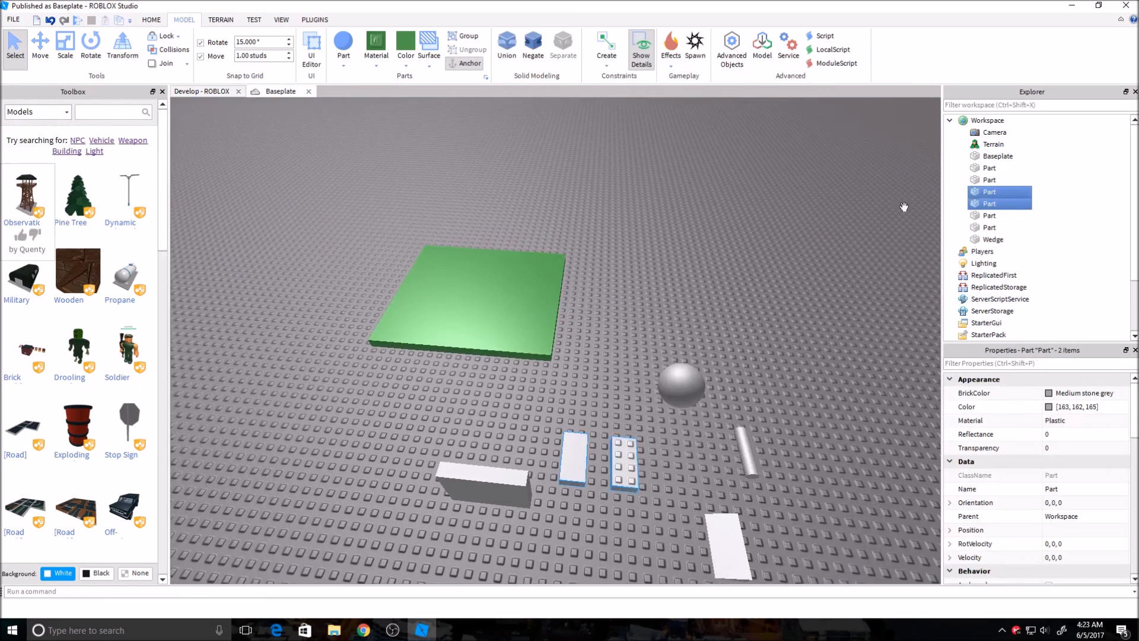
left_click(463, 38)
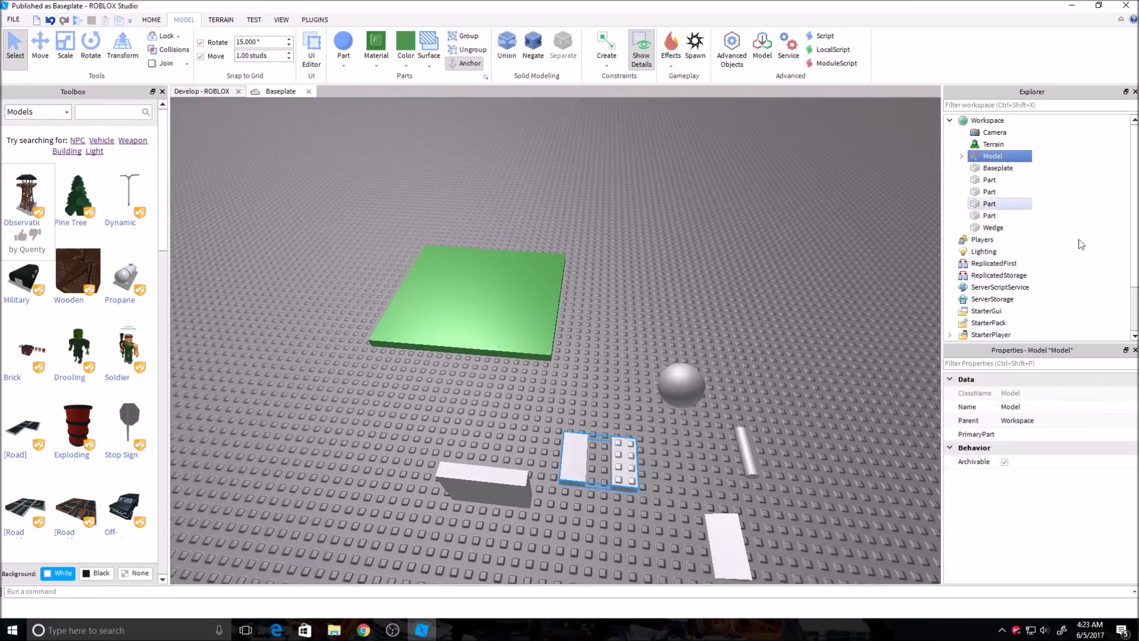
right_click(991, 156)
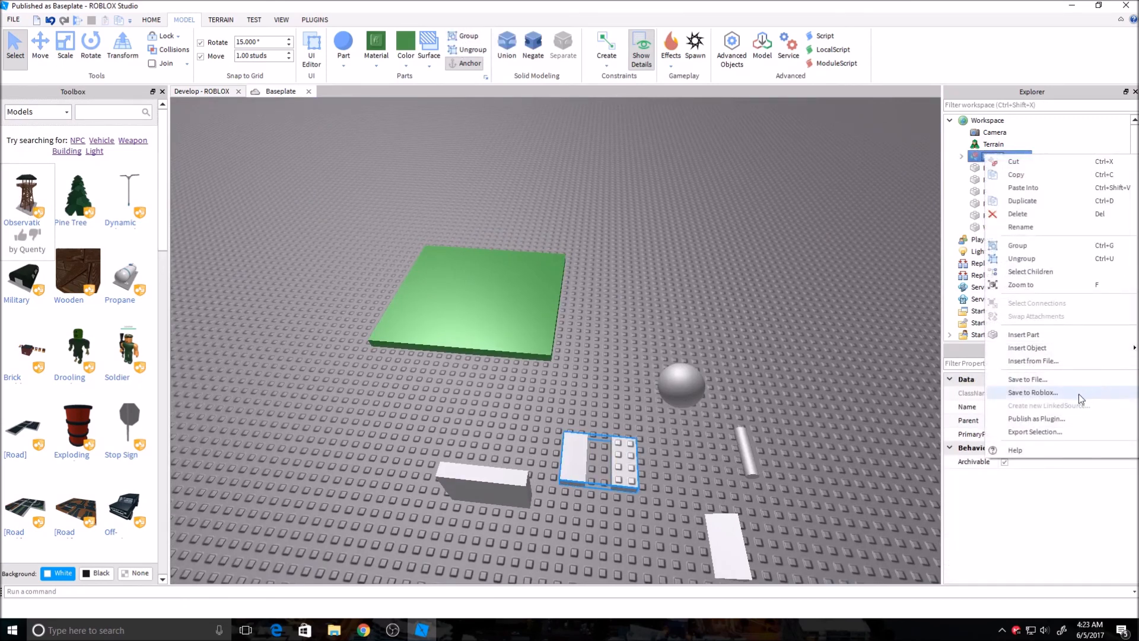
left_click(1032, 392)
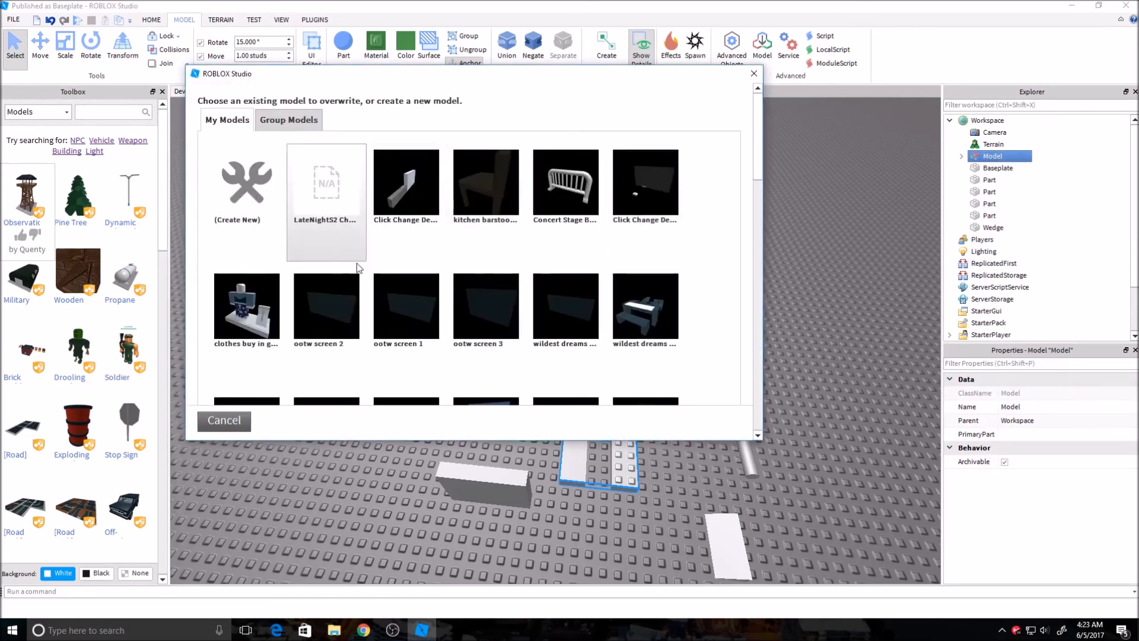
Step: Upload the model as a new Roblox model and dismiss the completion notice
left_click(246, 189)
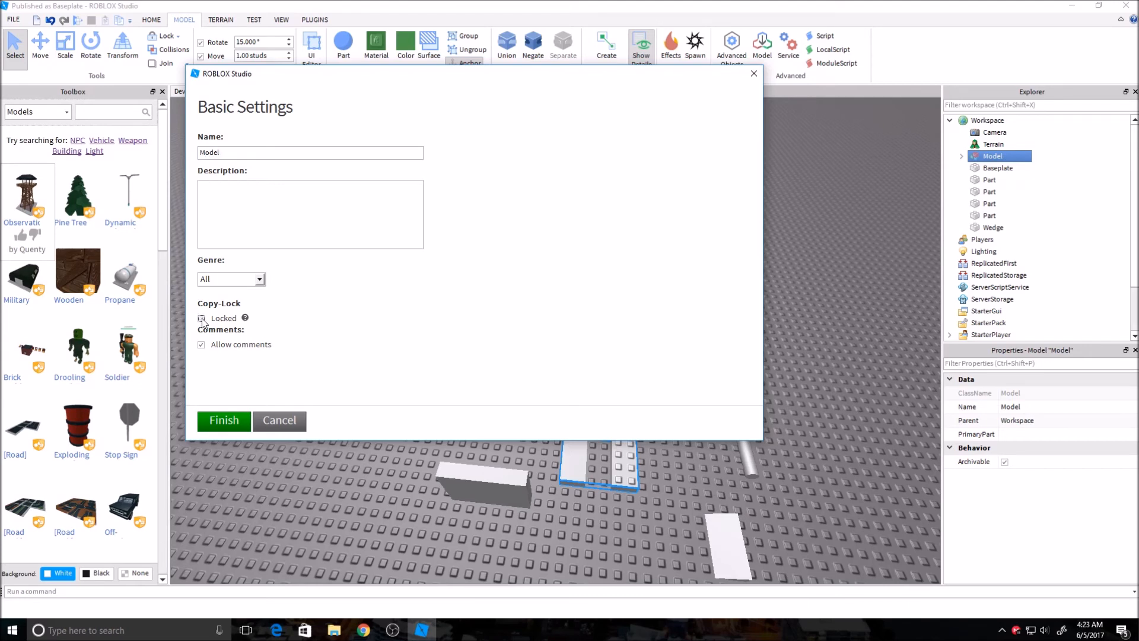
left_click(223, 421)
left_click(560, 119)
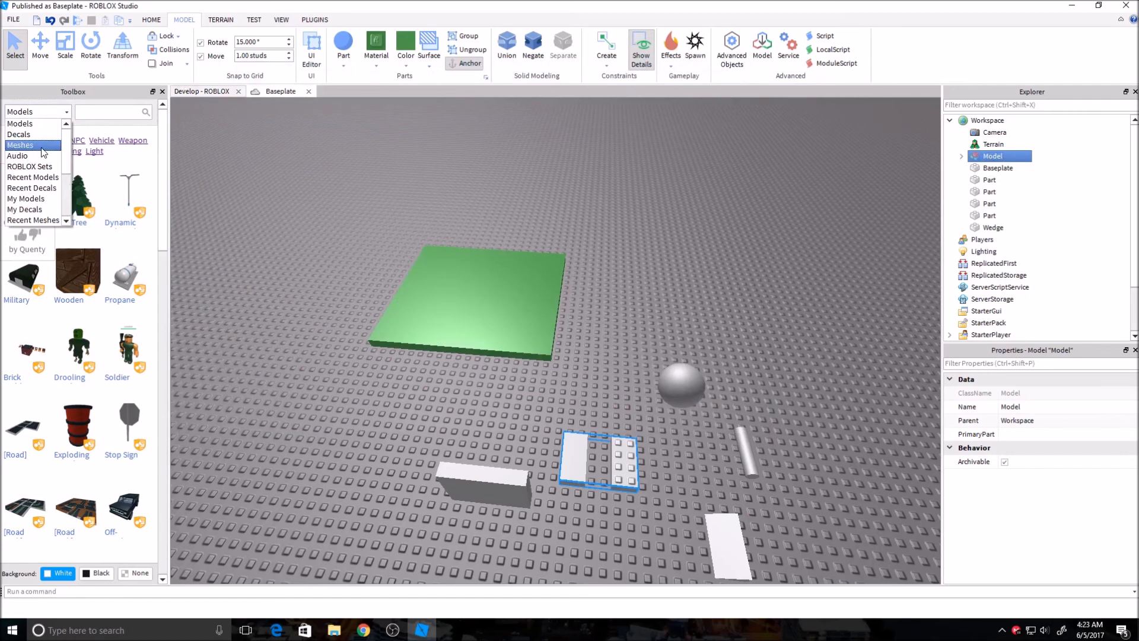
Step: Show My Models in the Toolbox, then switch the category to Decals
left_click(172, 212)
left_click(36, 111)
left_click(27, 197)
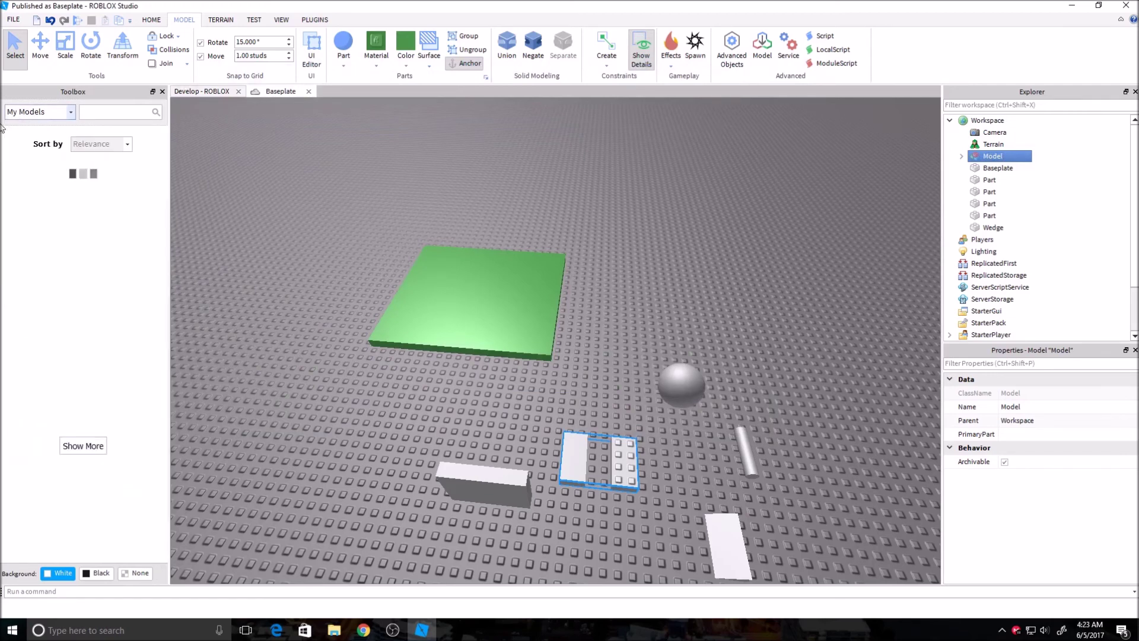
left_click(35, 111)
left_click(20, 135)
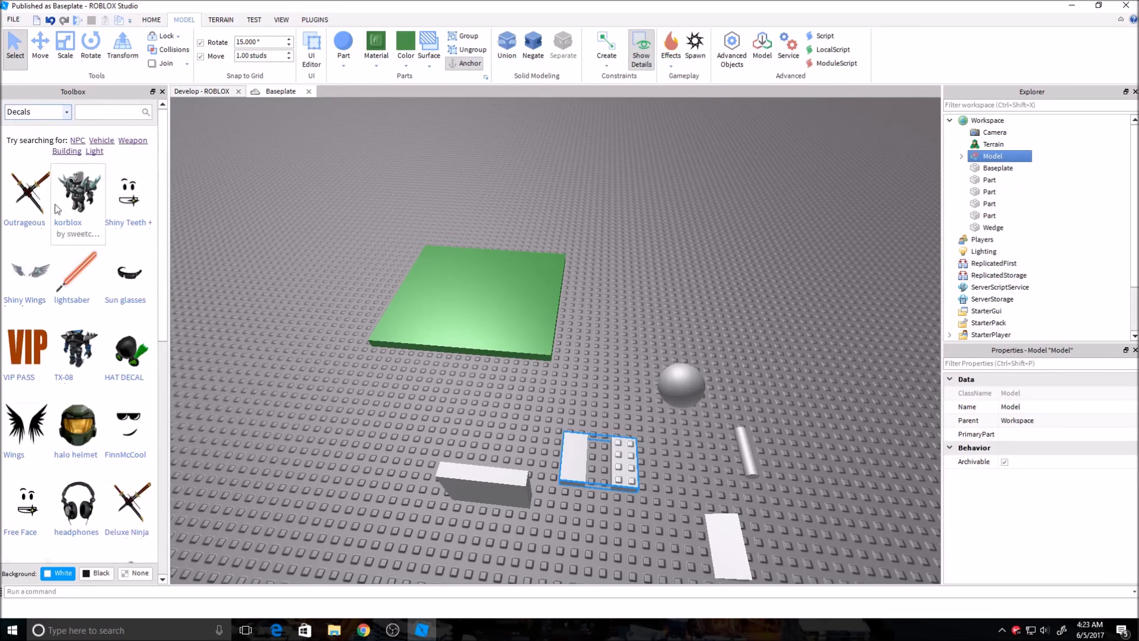
left_click_drag(78, 191, 497, 288)
left_click(674, 290)
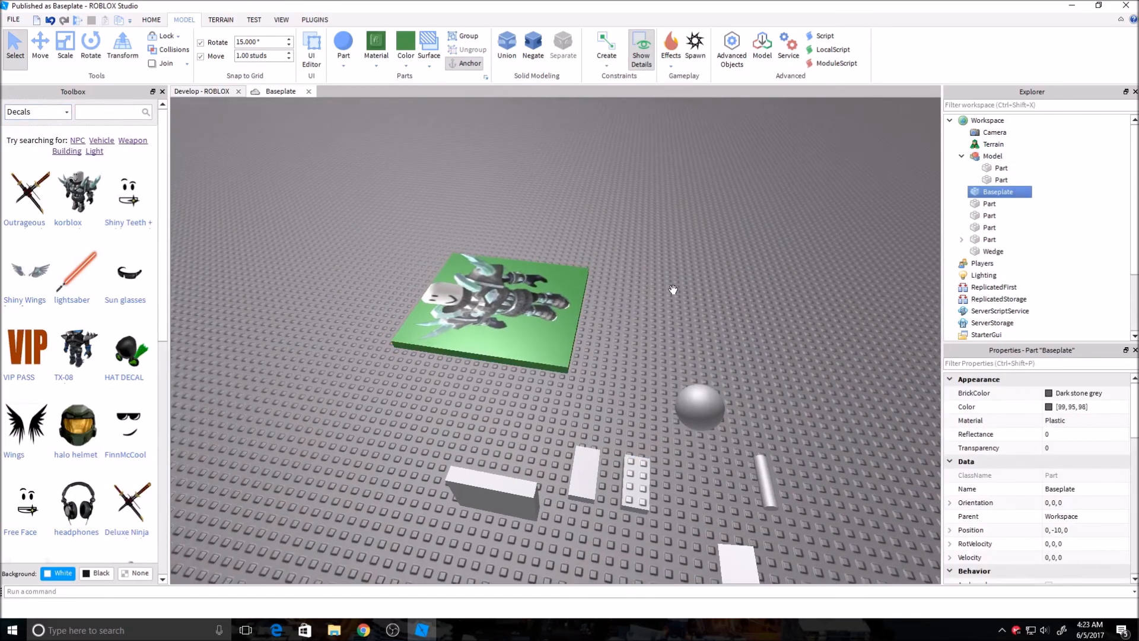
scroll(674, 290, "up", 5)
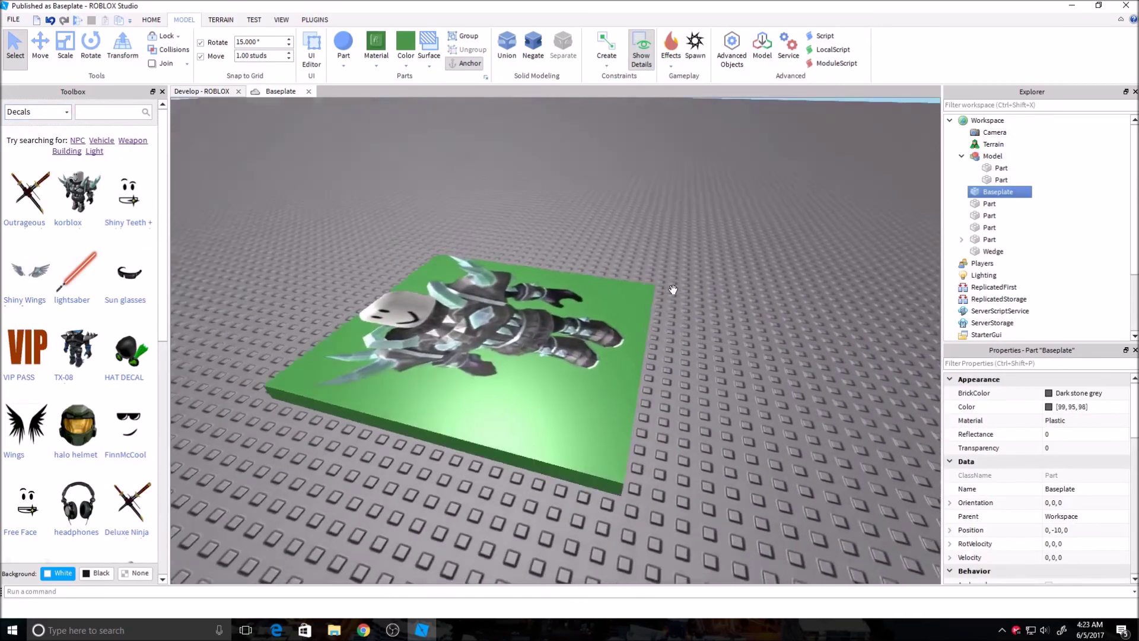
right_click_drag(674, 290, 582, 268)
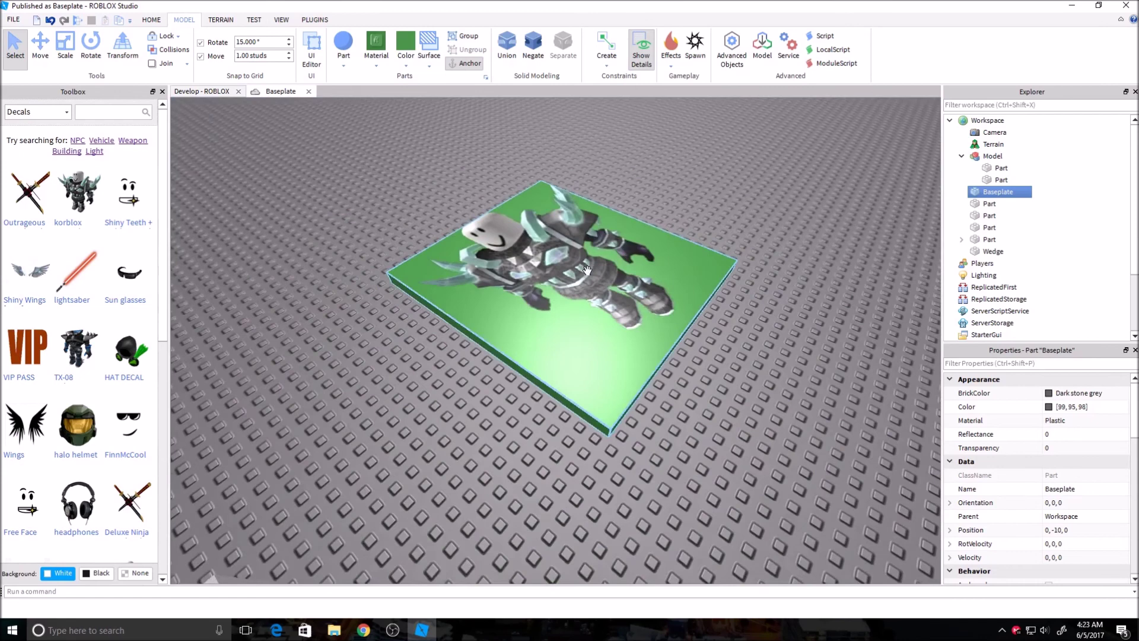
left_click(581, 267)
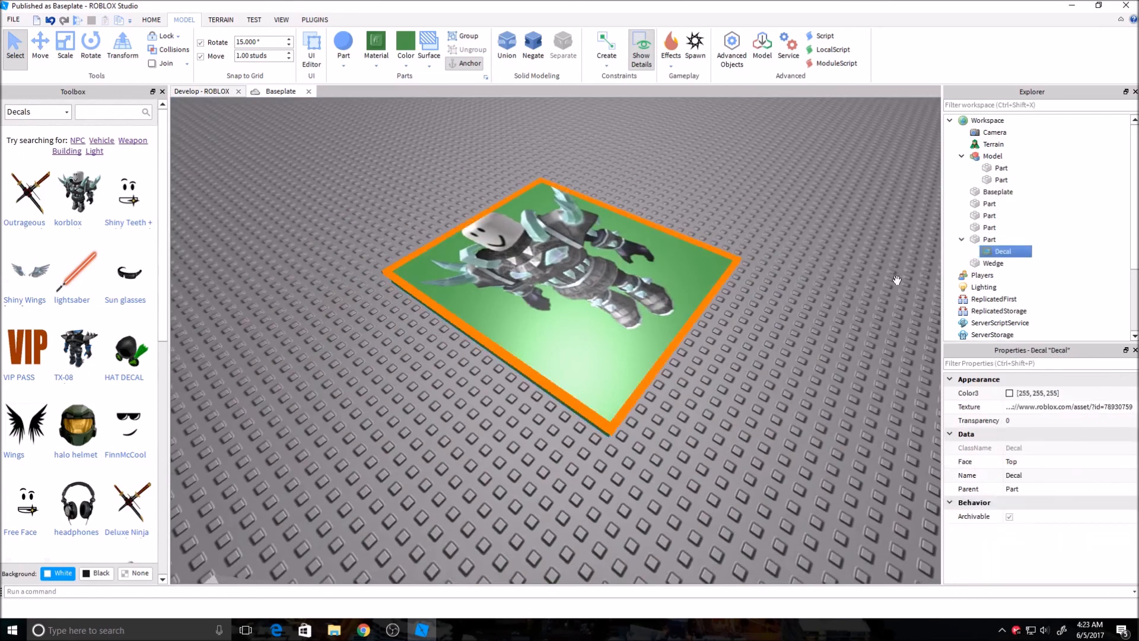
left_click(1024, 420)
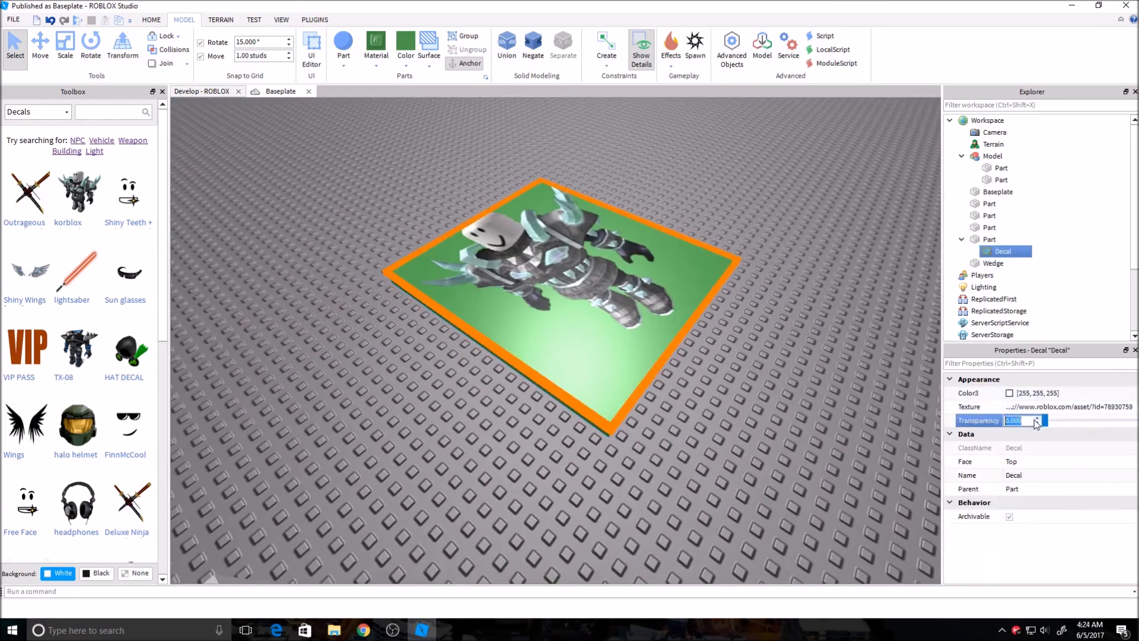
type("0.5")
key("Return")
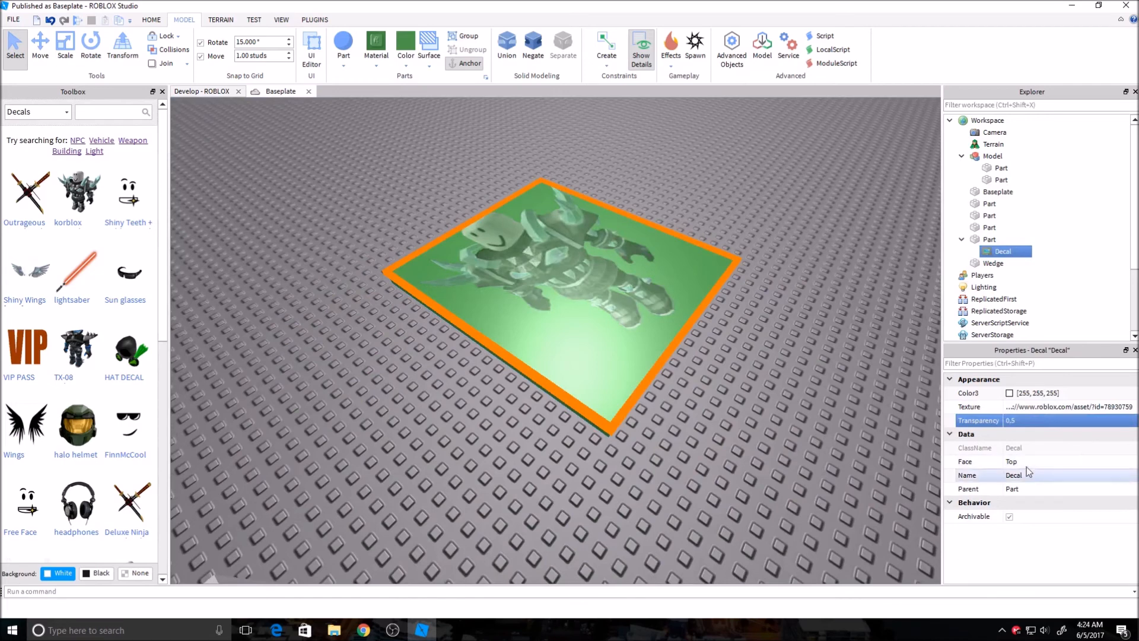
key("Delete")
right_click_drag(679, 273, 534, 212)
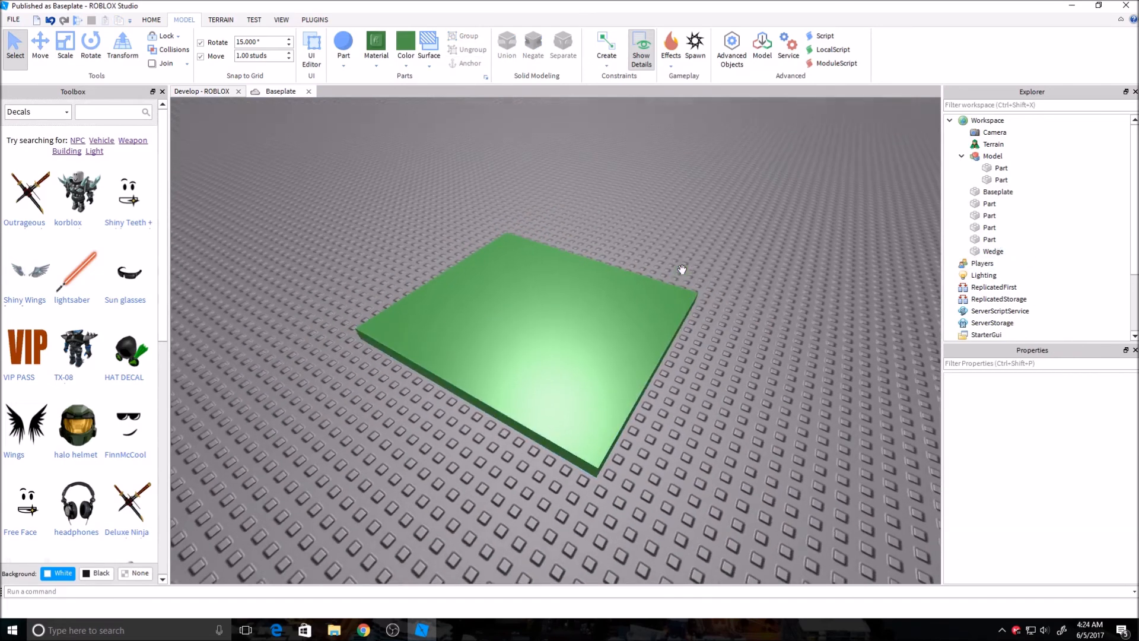
left_click(207, 92)
scroll(490, 267, "up", 3)
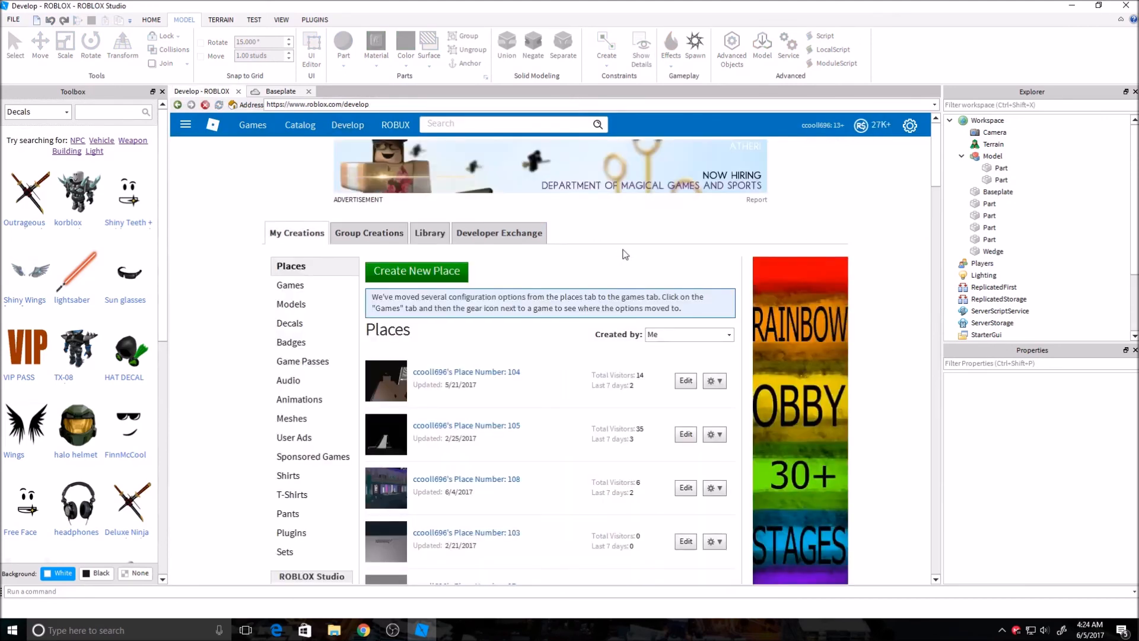
scroll(614, 267, "down", 3)
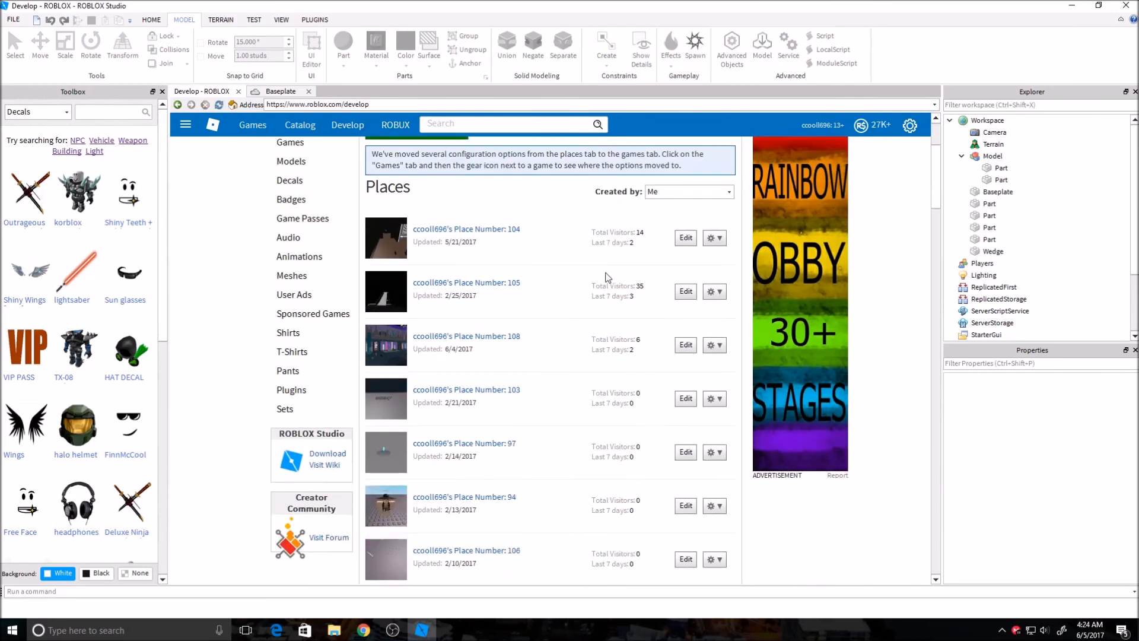
scroll(607, 277, "up", 1)
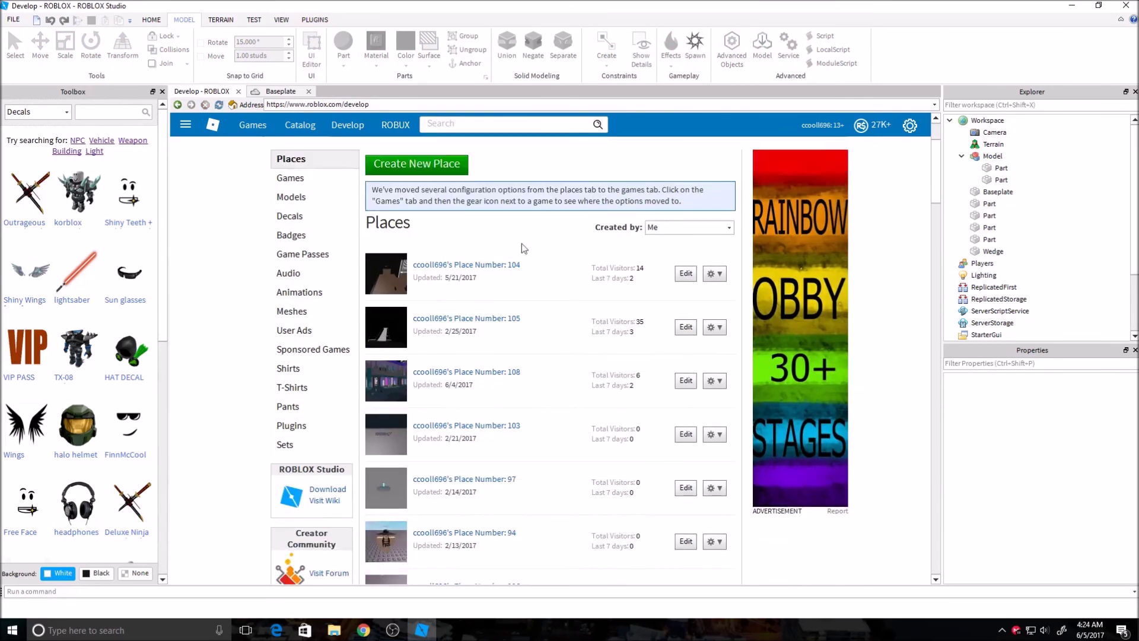
Step: Cancel the decal image file picker and return to the Baseplate place's 3D scene
left_click(291, 216)
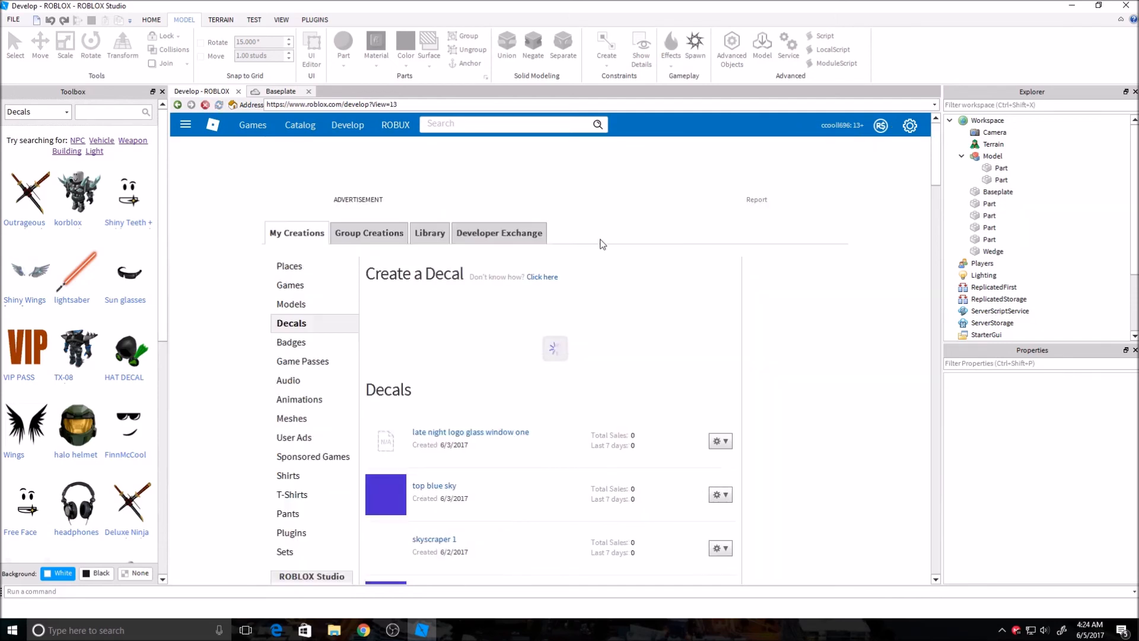
left_click(574, 300)
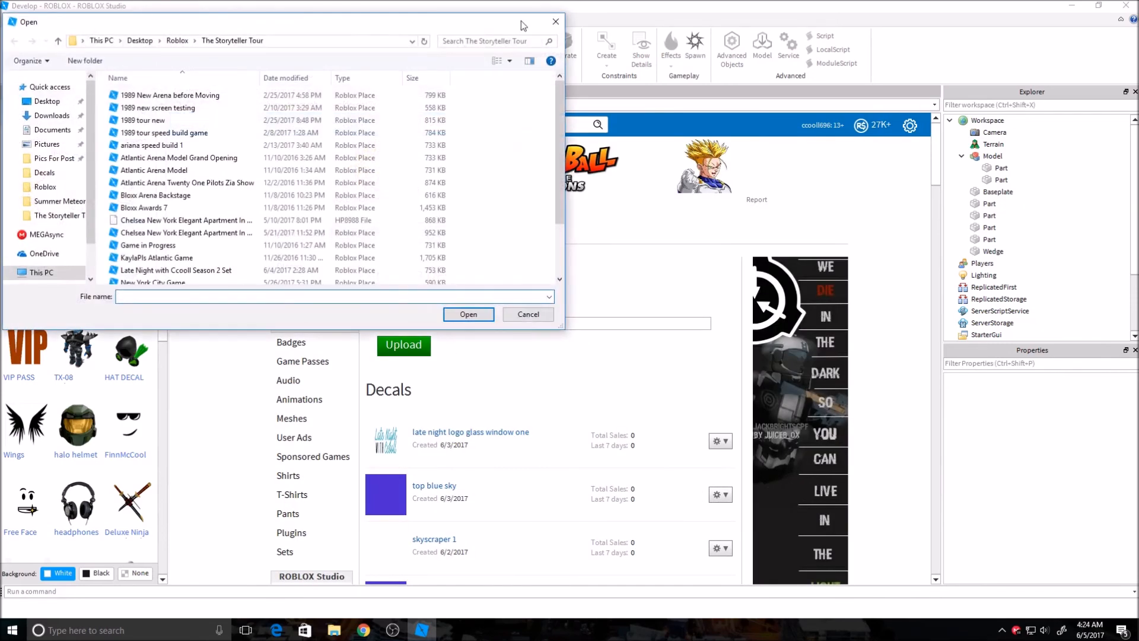
left_click(556, 27)
left_click(280, 90)
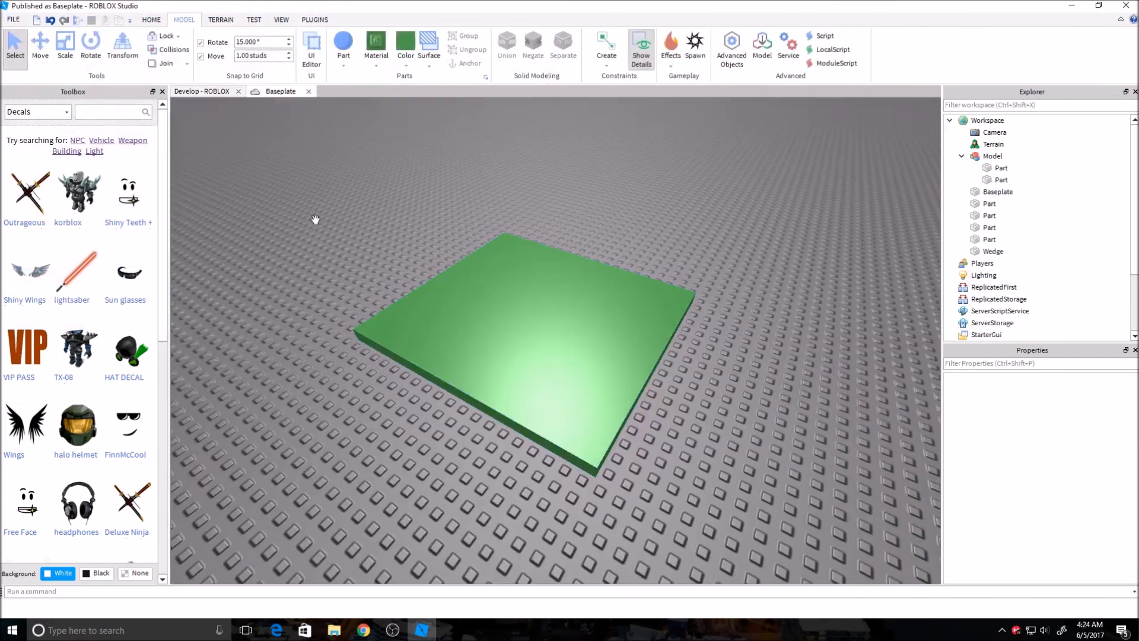
Step: Switch the Toolbox category from Decals to Meshes
left_click(998, 192)
left_click(62, 112)
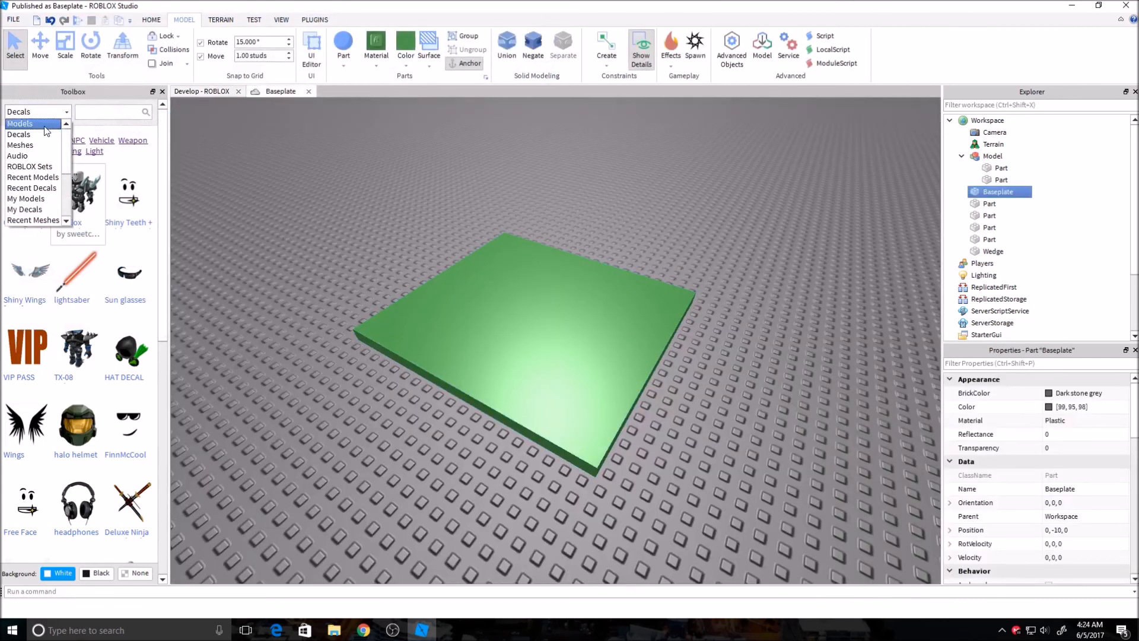
left_click(22, 144)
right_click_drag(323, 226, 324, 229)
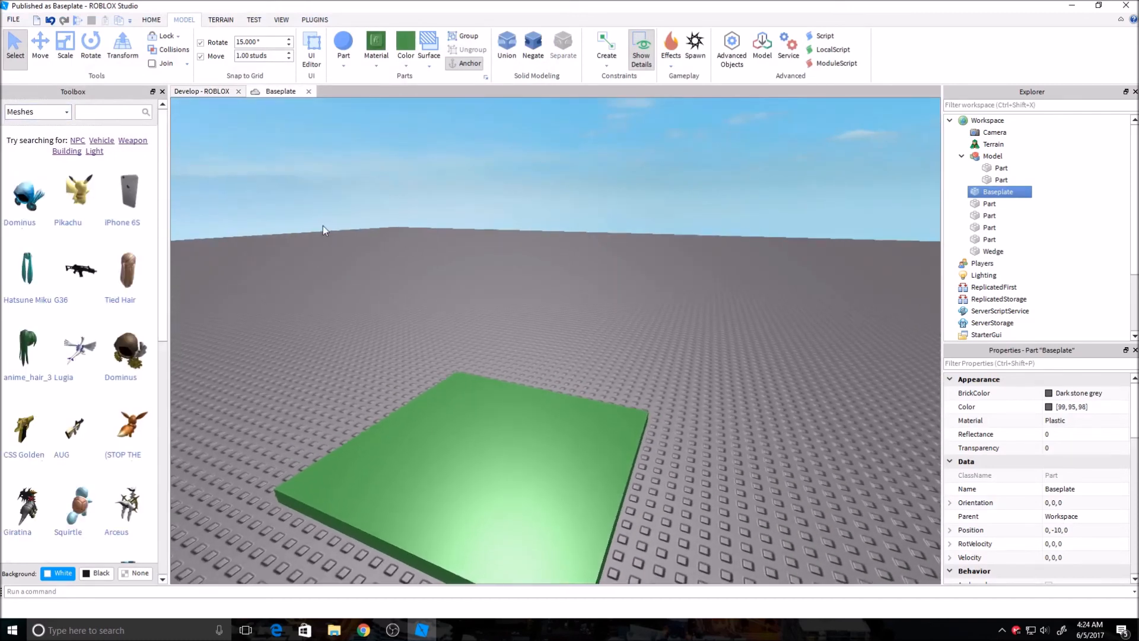
mouse_move(163, 146)
left_mouse_down()
mouse_move(165, 337)
mouse_move(164, 116)
left_mouse_up()
Step: Switch the Toolbox to Audio assets, visiting the Develop decals page and returning to the scene
left_click(36, 111)
left_click(51, 159)
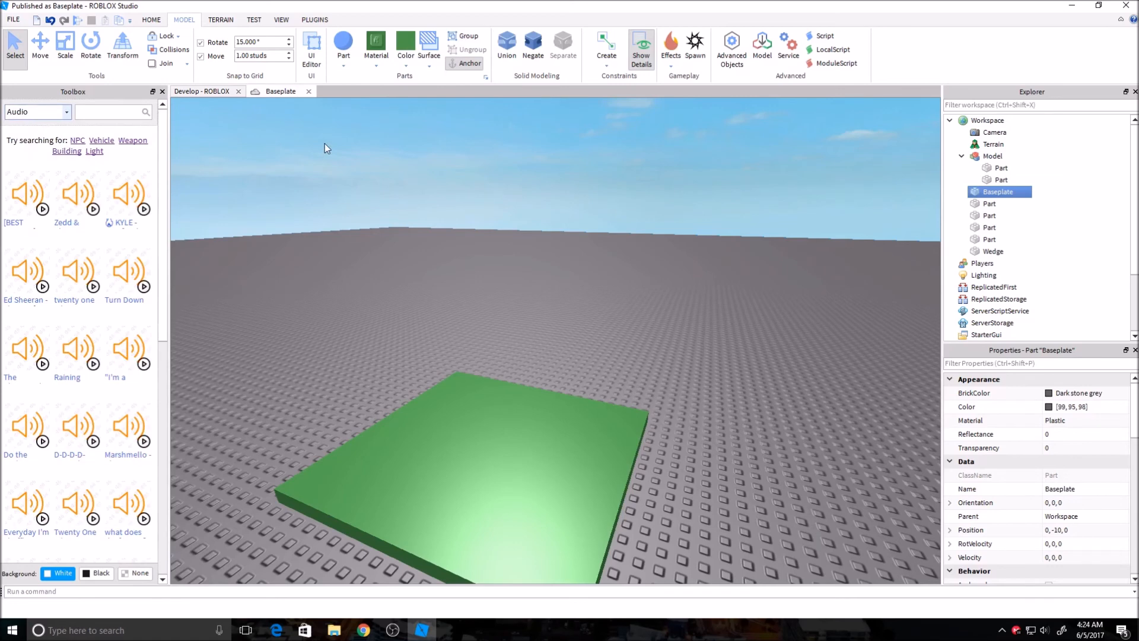
left_click(202, 92)
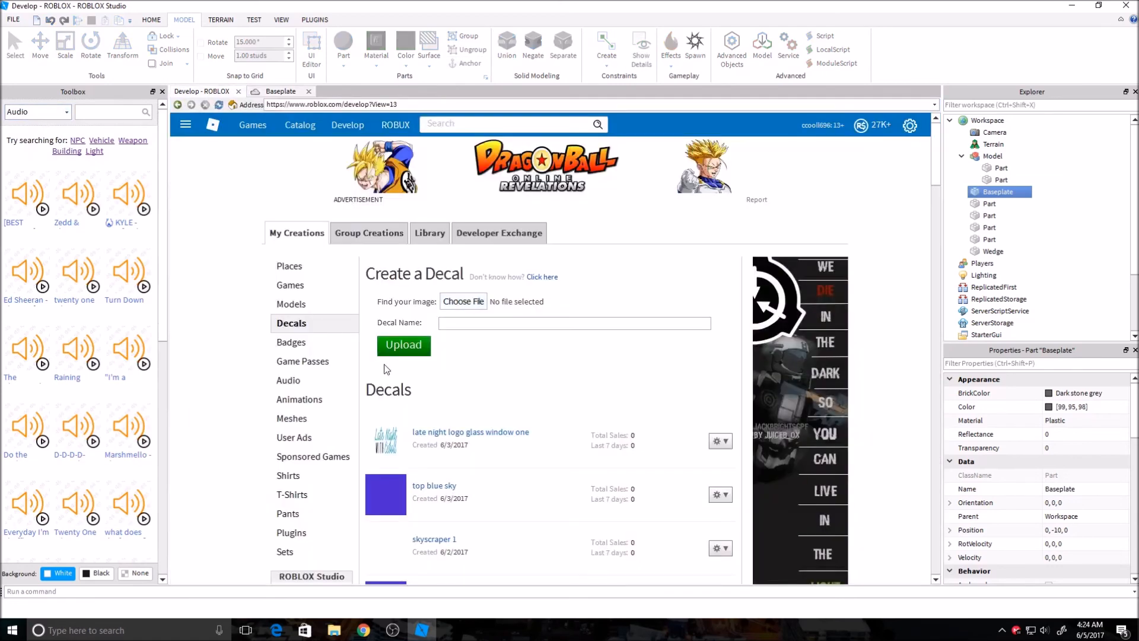
left_click(281, 92)
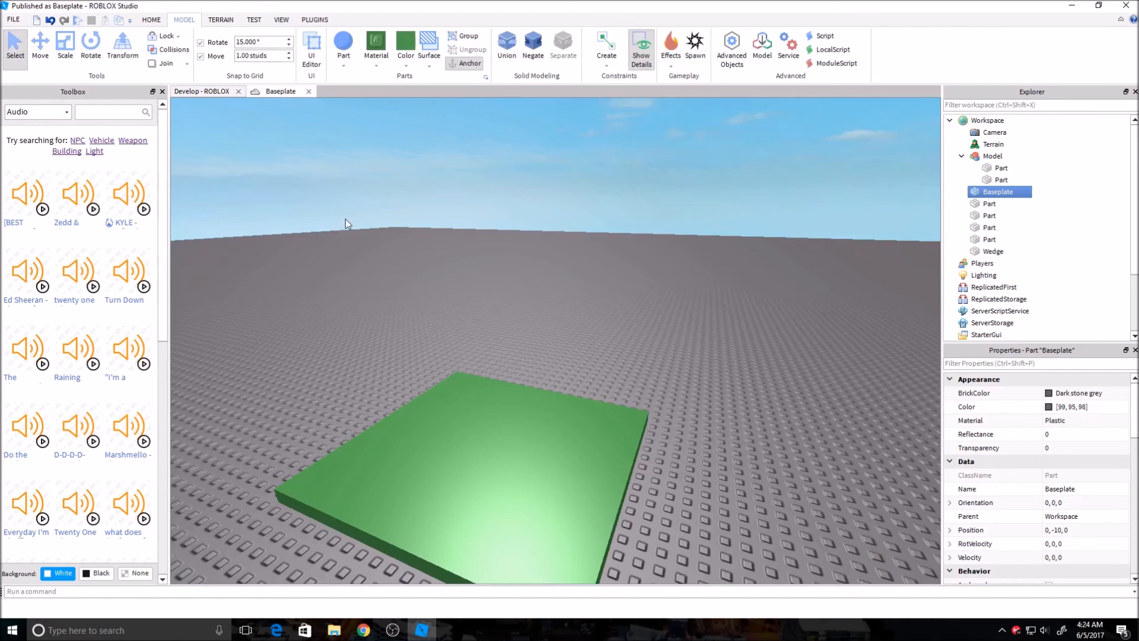
right_click(997, 203)
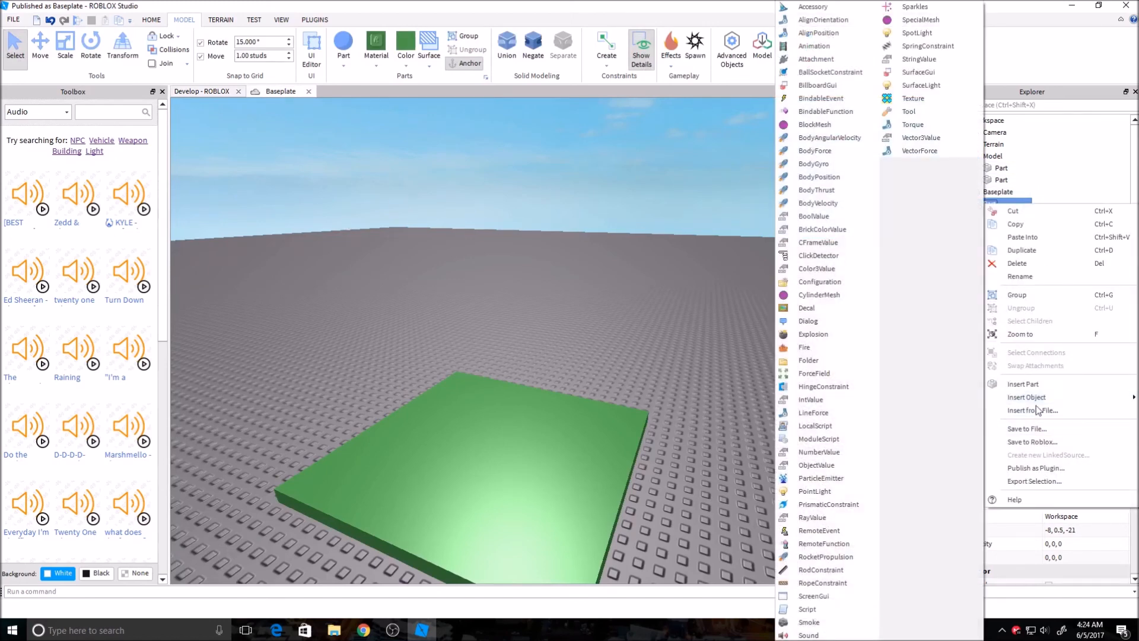
left_click(494, 178)
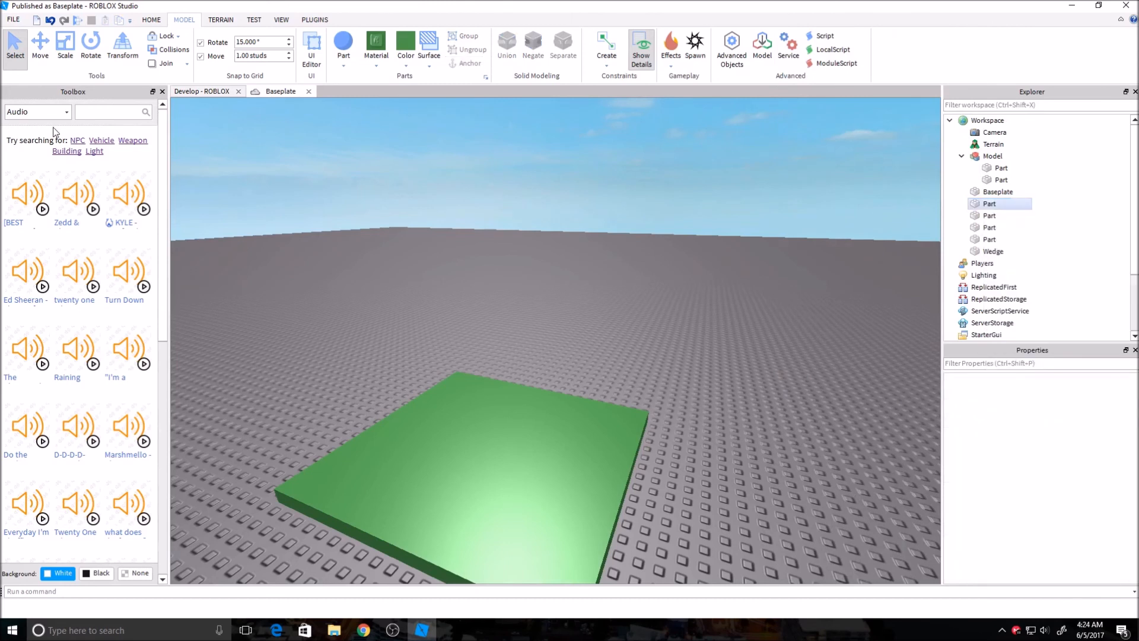
left_click(36, 112)
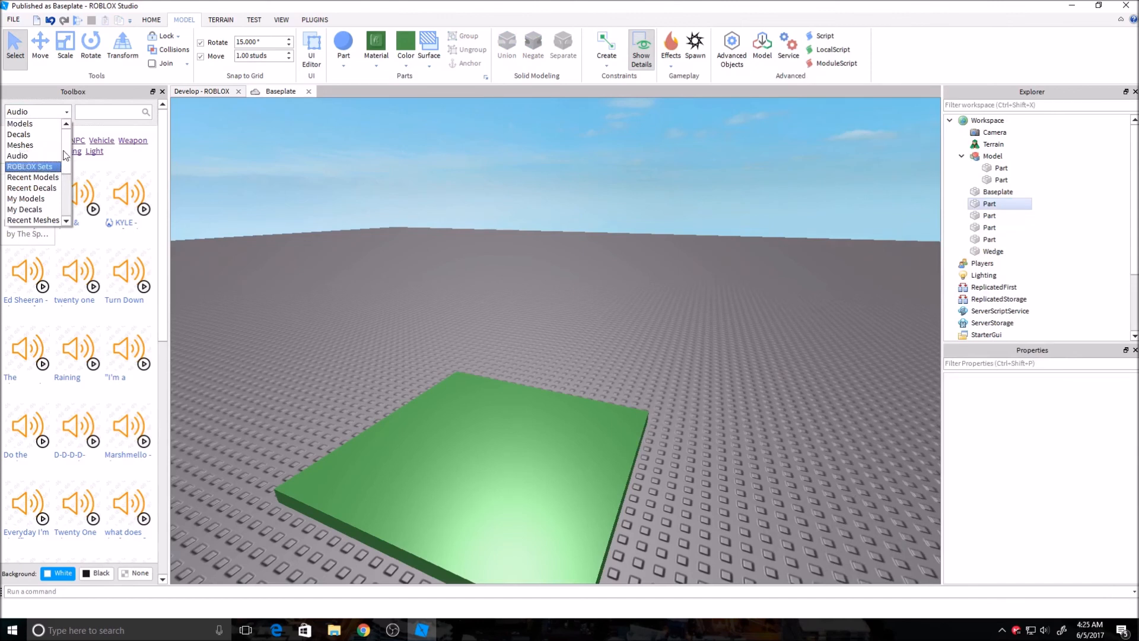
Step: Browse ROBLOX Sets in the Toolbox, then switch to My Models
left_click(51, 167)
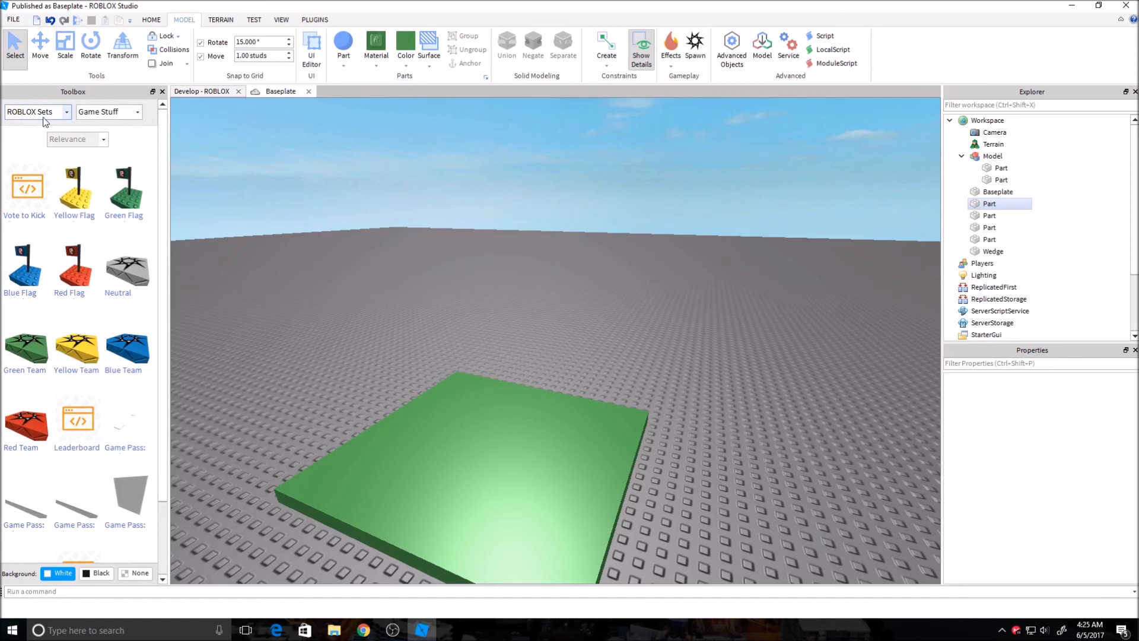
left_click(35, 111)
scroll(45, 182, "down", 3)
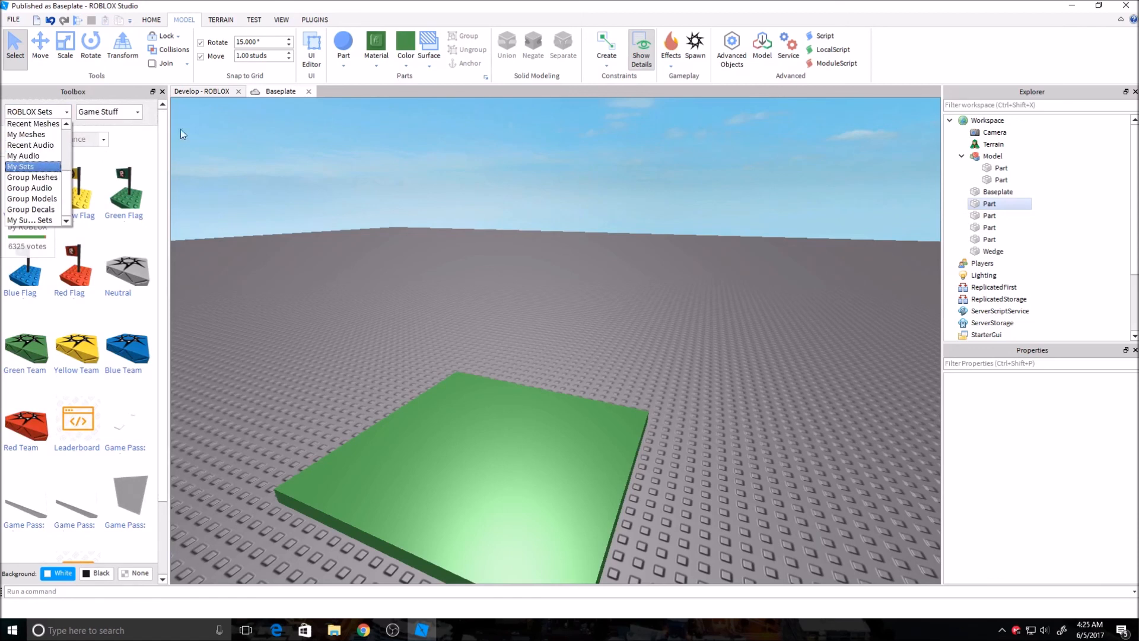
scroll(44, 183, "up", 3)
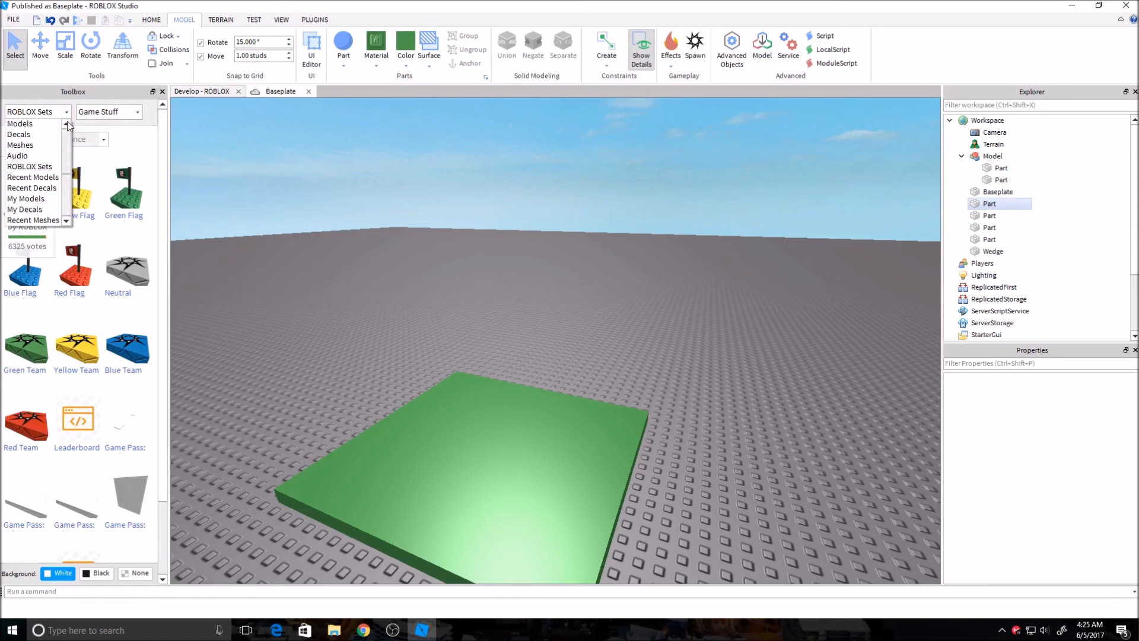
left_click(27, 198)
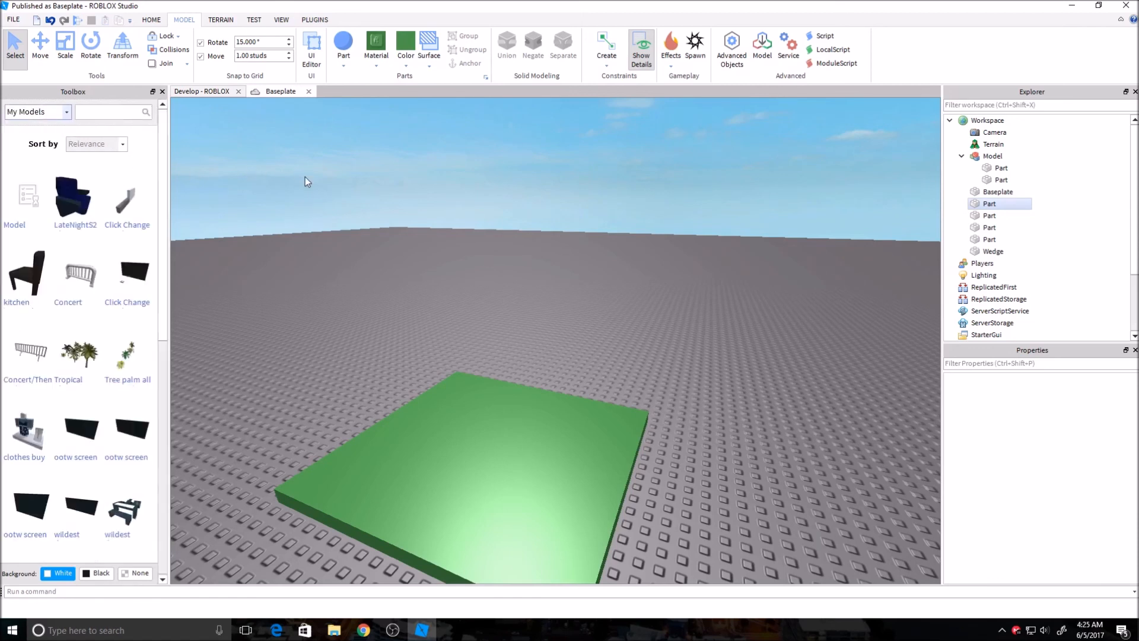
scroll(1033, 232, "down", 3)
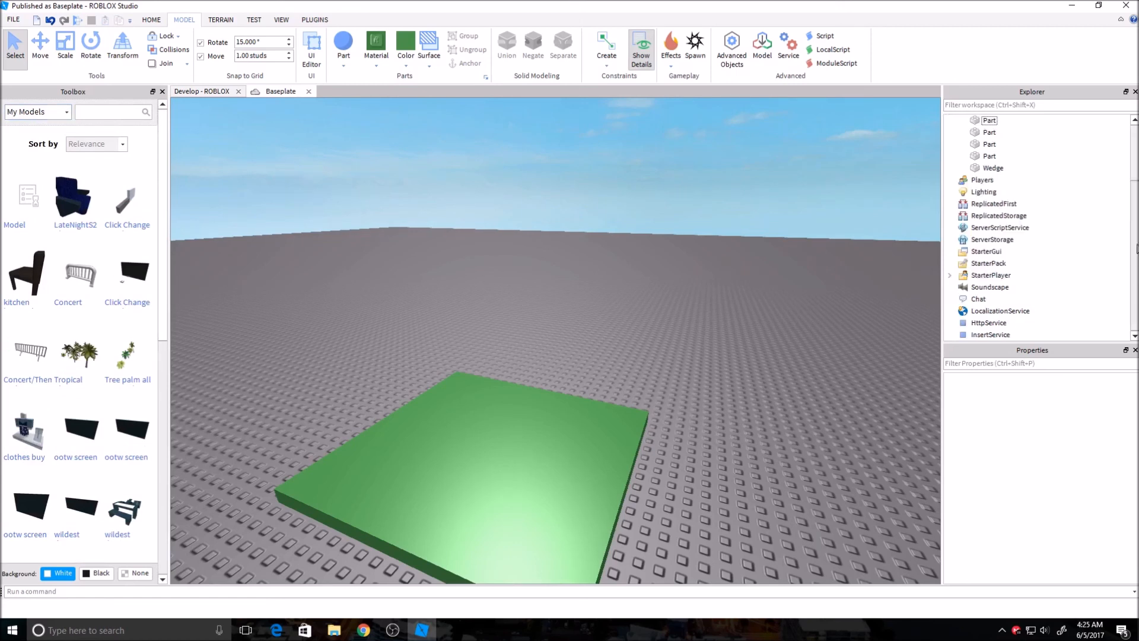
scroll(1033, 232, "up", 3)
Step: Scale the green brick much longer along one axis with Ctrl+3, then deselect it
right_click_drag(708, 169, 663, 288)
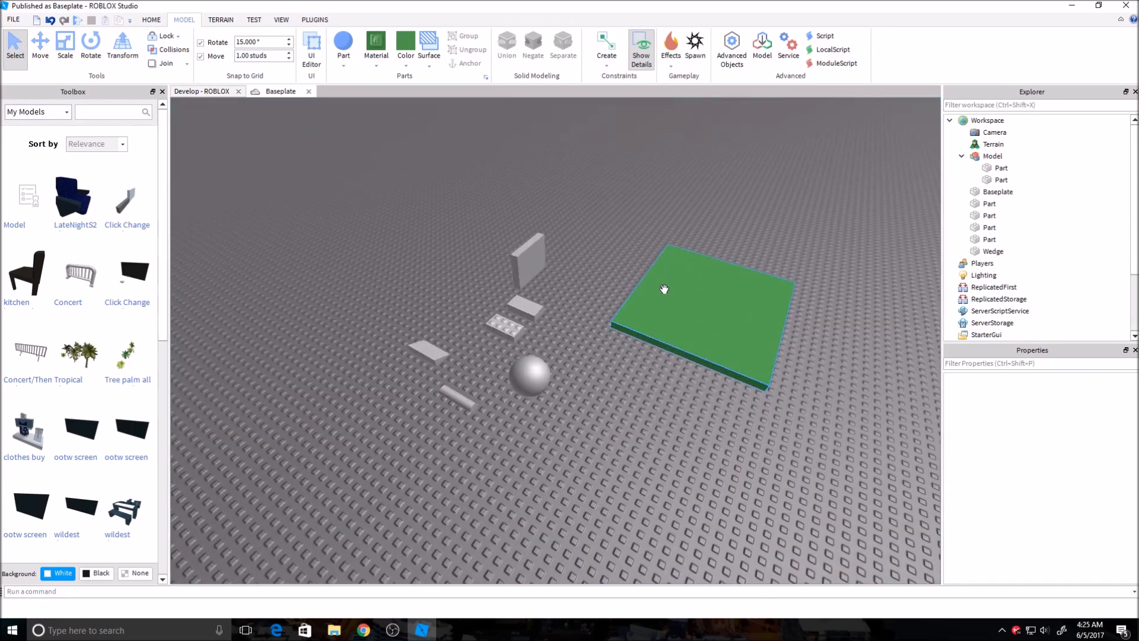
left_click(663, 289)
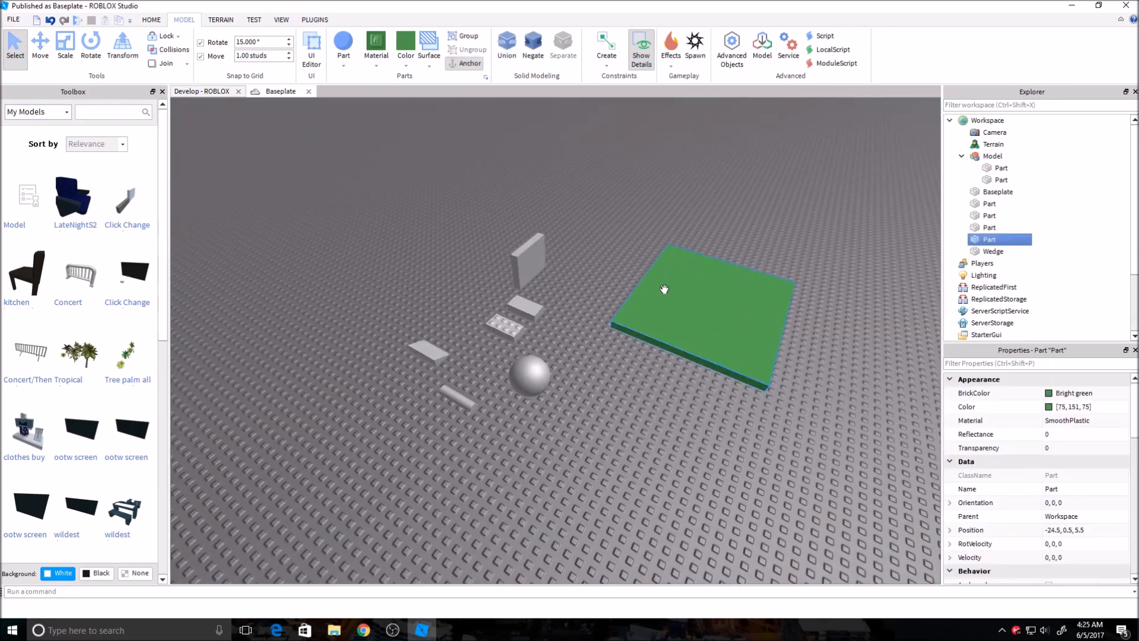
right_click_drag(663, 288, 646, 349)
key("ctrl+3")
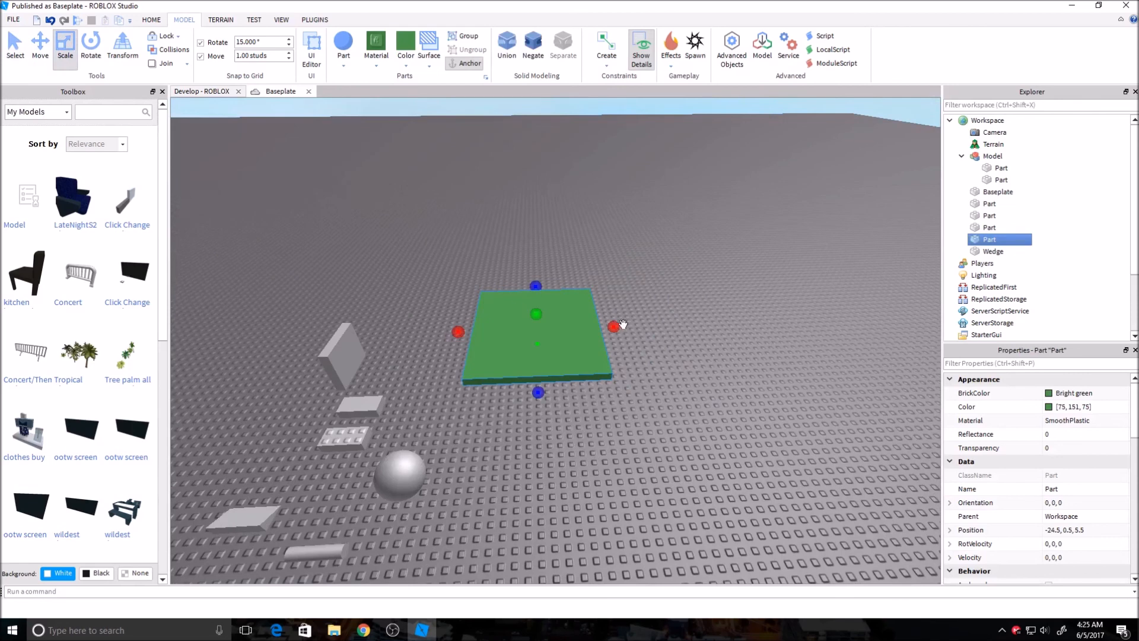
left_click_drag(614, 328, 718, 323)
right_click_drag(718, 323, 681, 216)
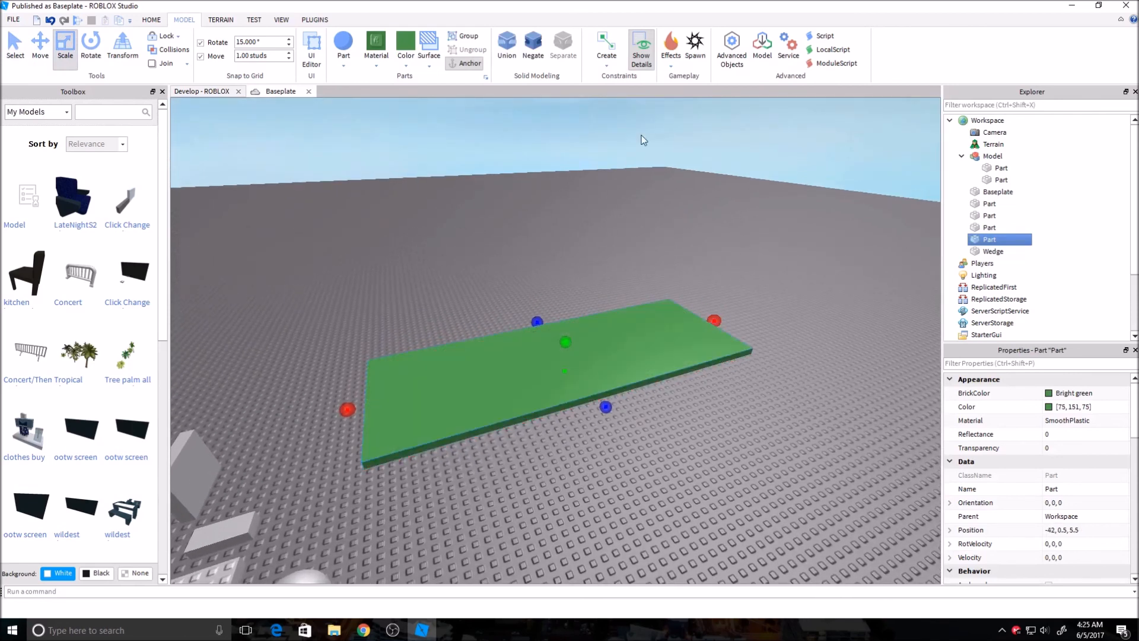
left_click(641, 139)
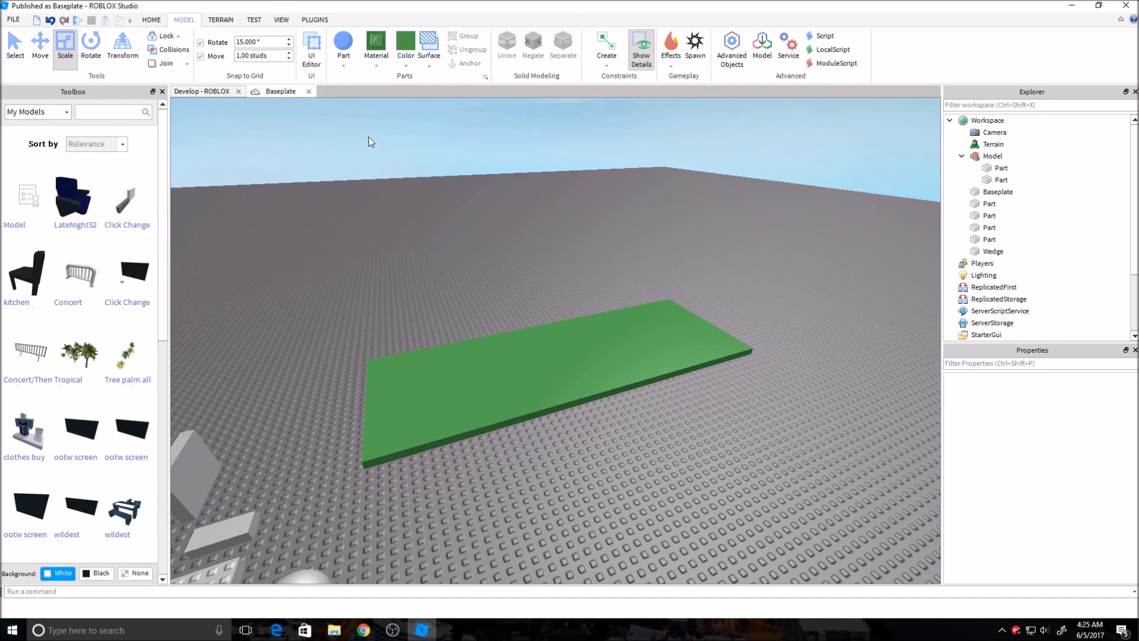
left_click(14, 20)
left_click(59, 140)
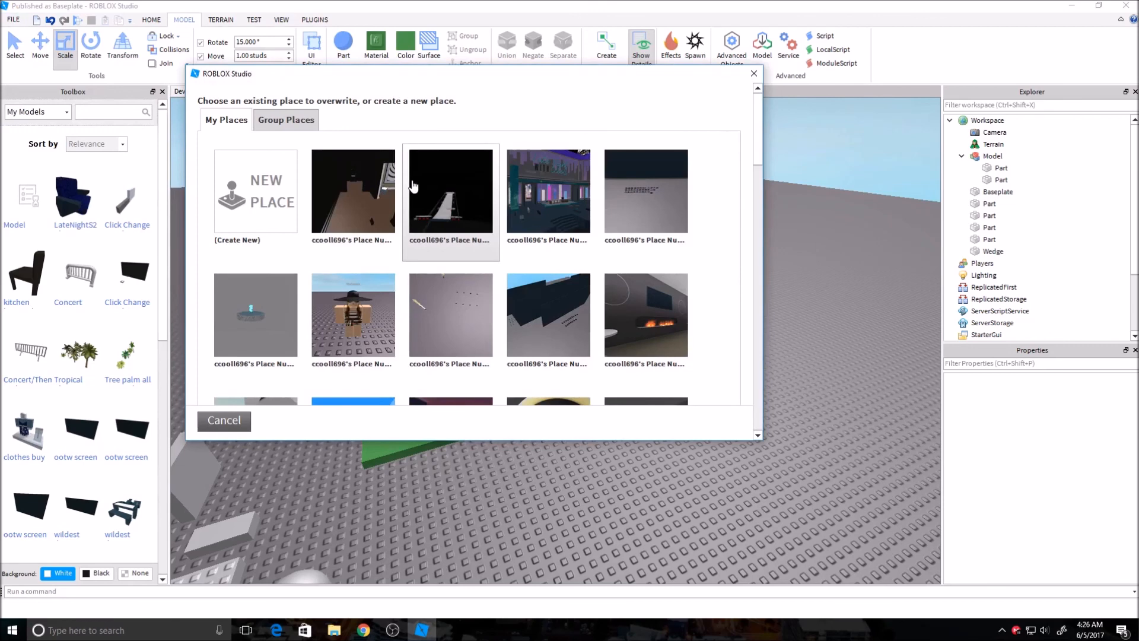
left_click(754, 73)
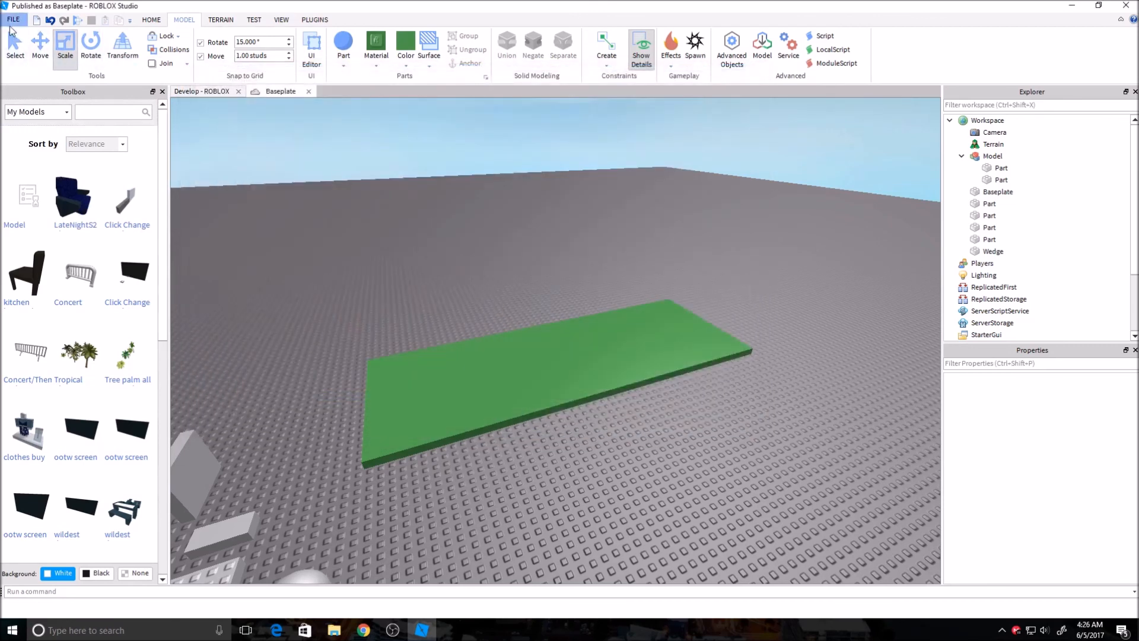
left_click(13, 20)
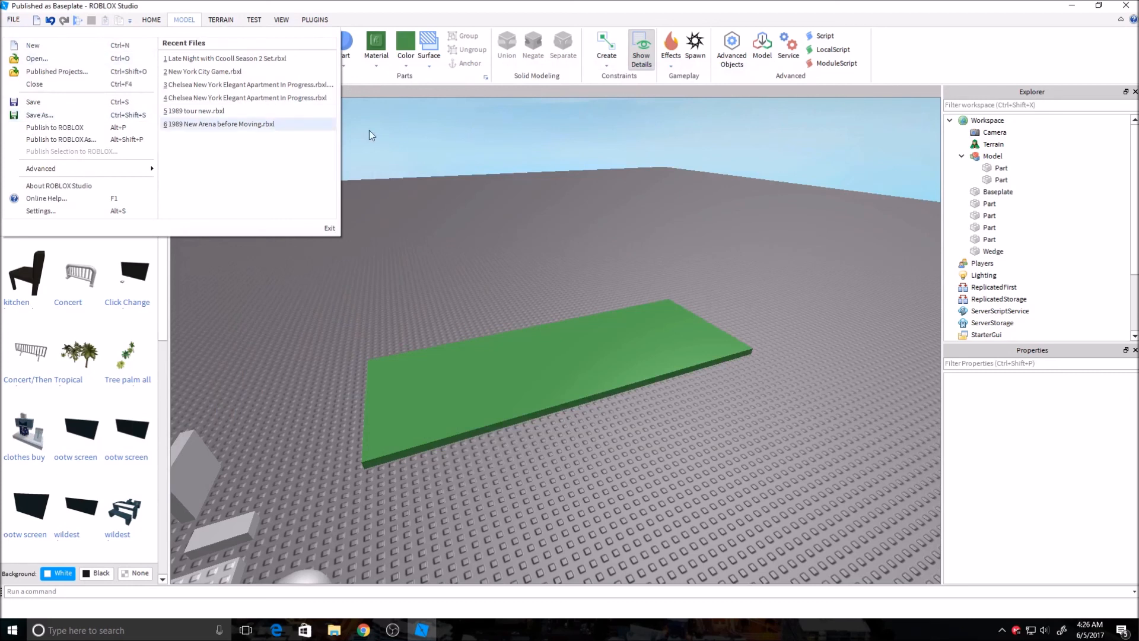
left_click(451, 141)
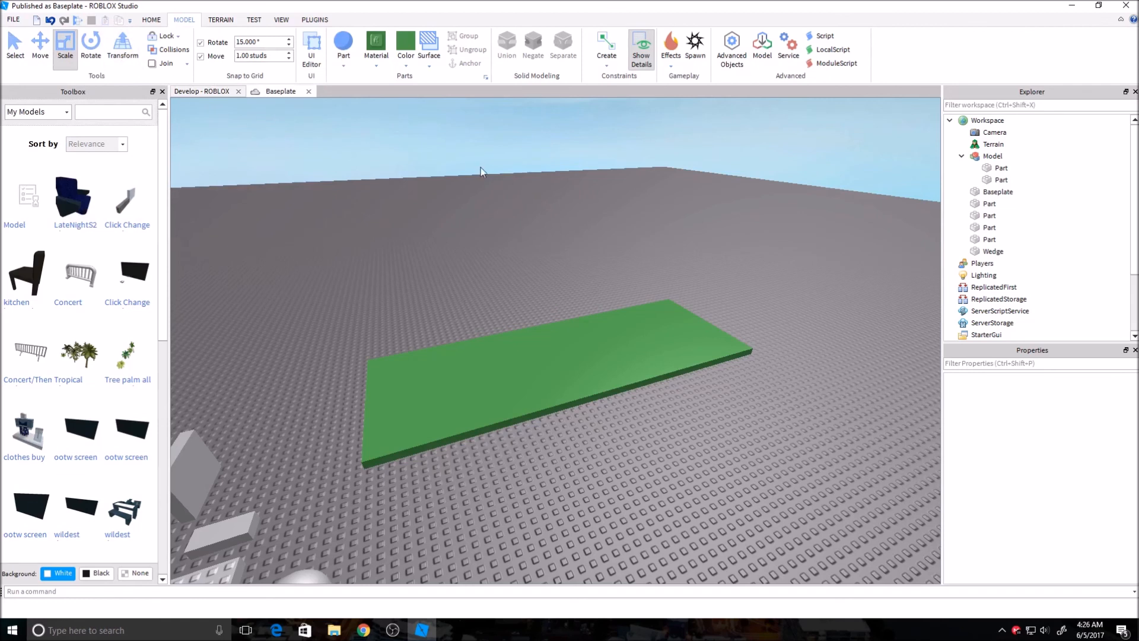
scroll(1043, 231, "down", 3)
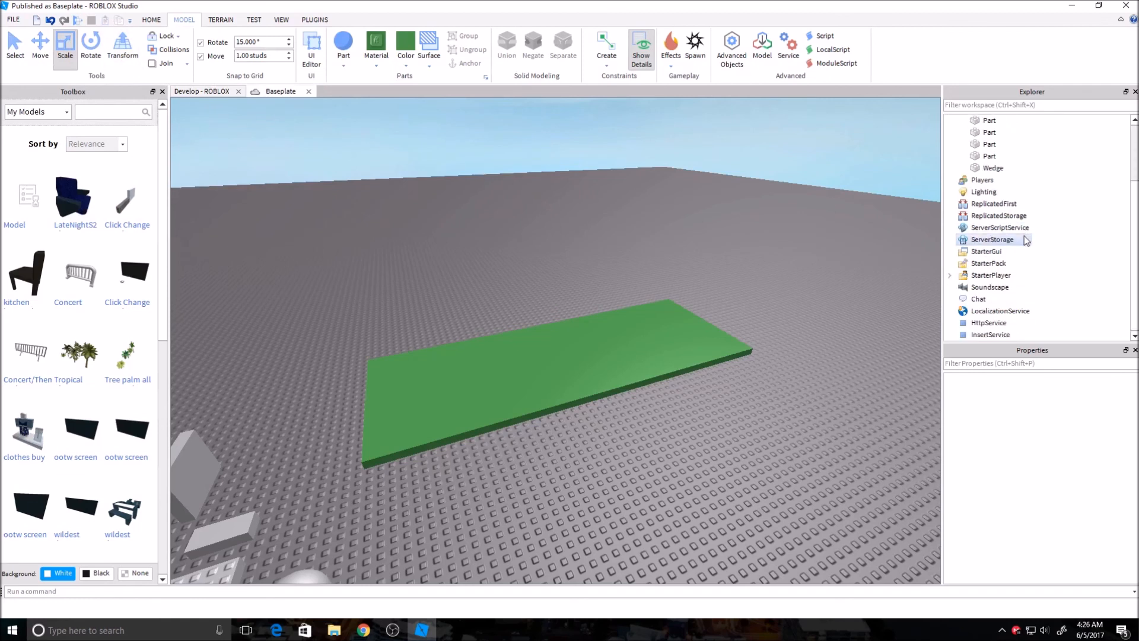